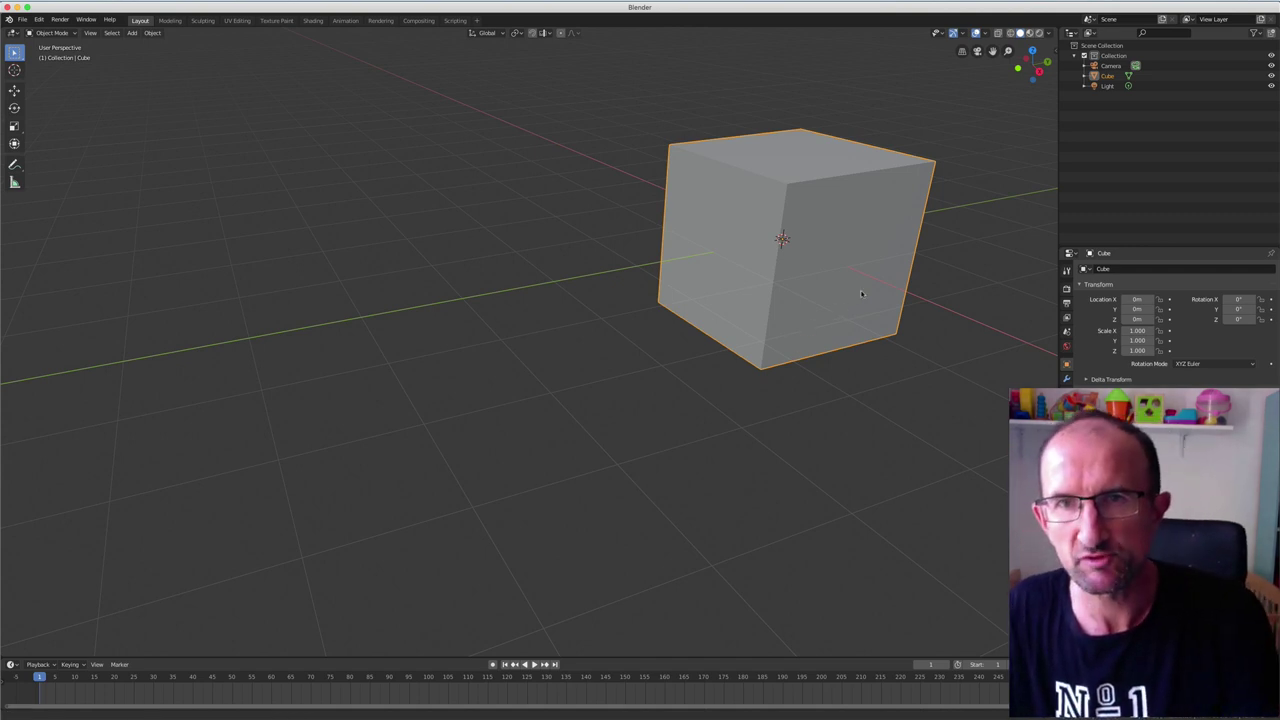
Widen the Outliner/Properties area and pan the viewport to bring the light into view.
middle_click_drag(861, 293, 869, 300, "shift")
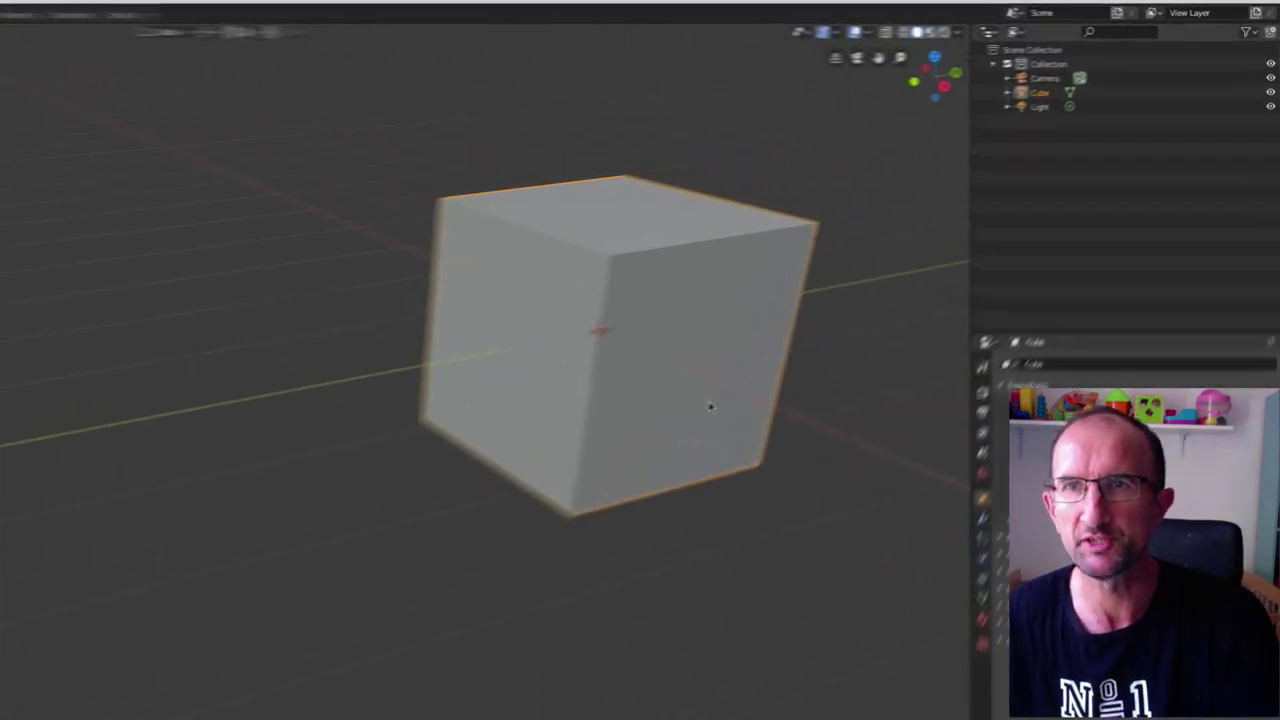
left_click_drag(915, 285, 655, 288)
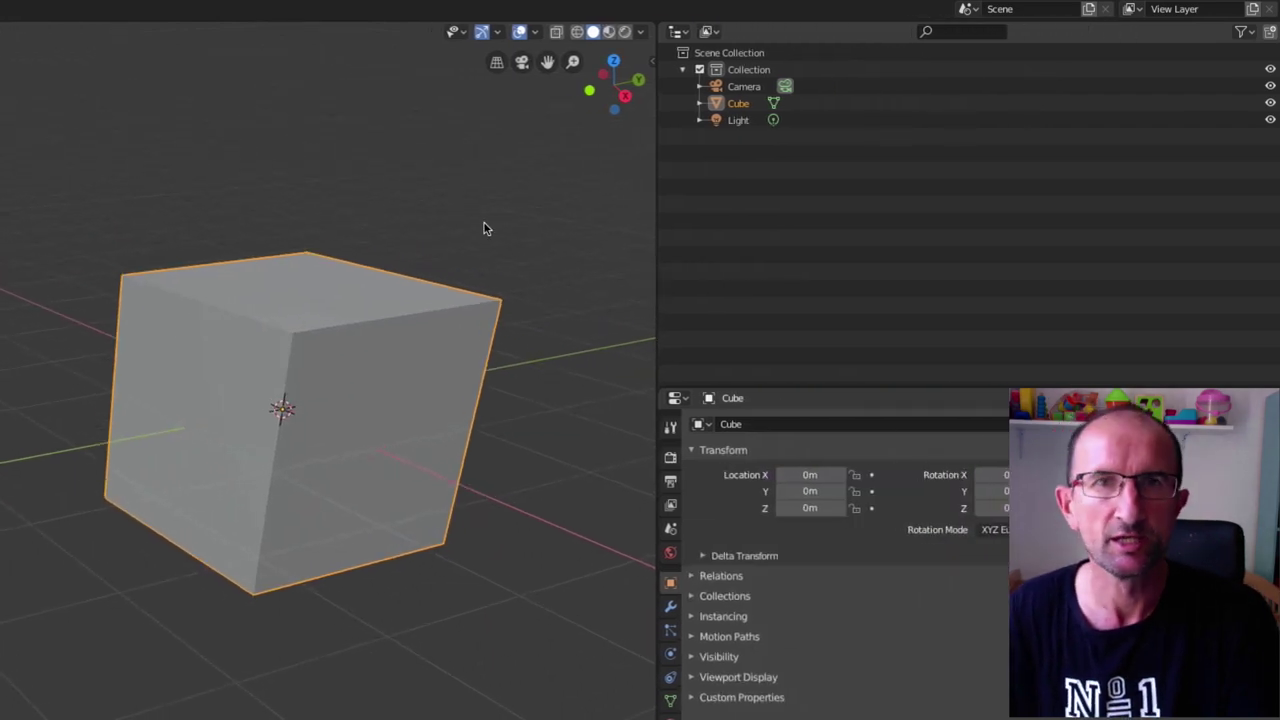
scroll(393, 304, "down", 2)
scroll(393, 304, "down", 2)
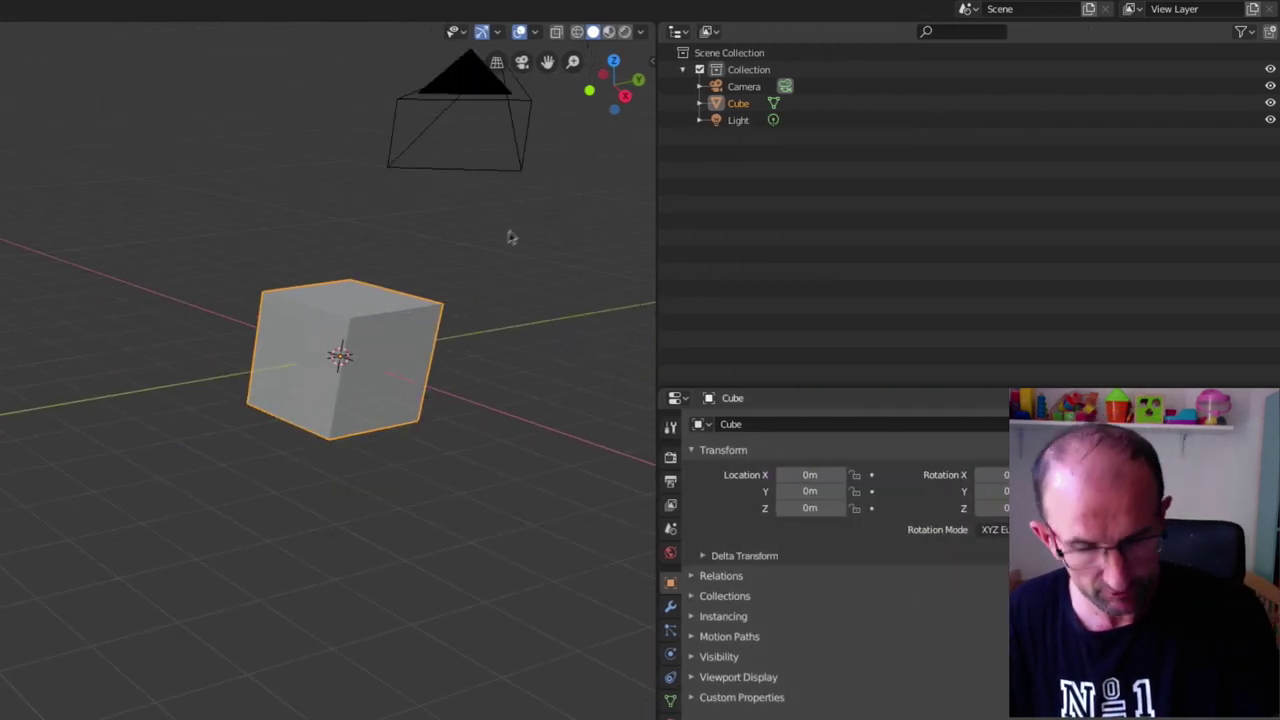
middle_click_drag(424, 321, 316, 344, "shift")
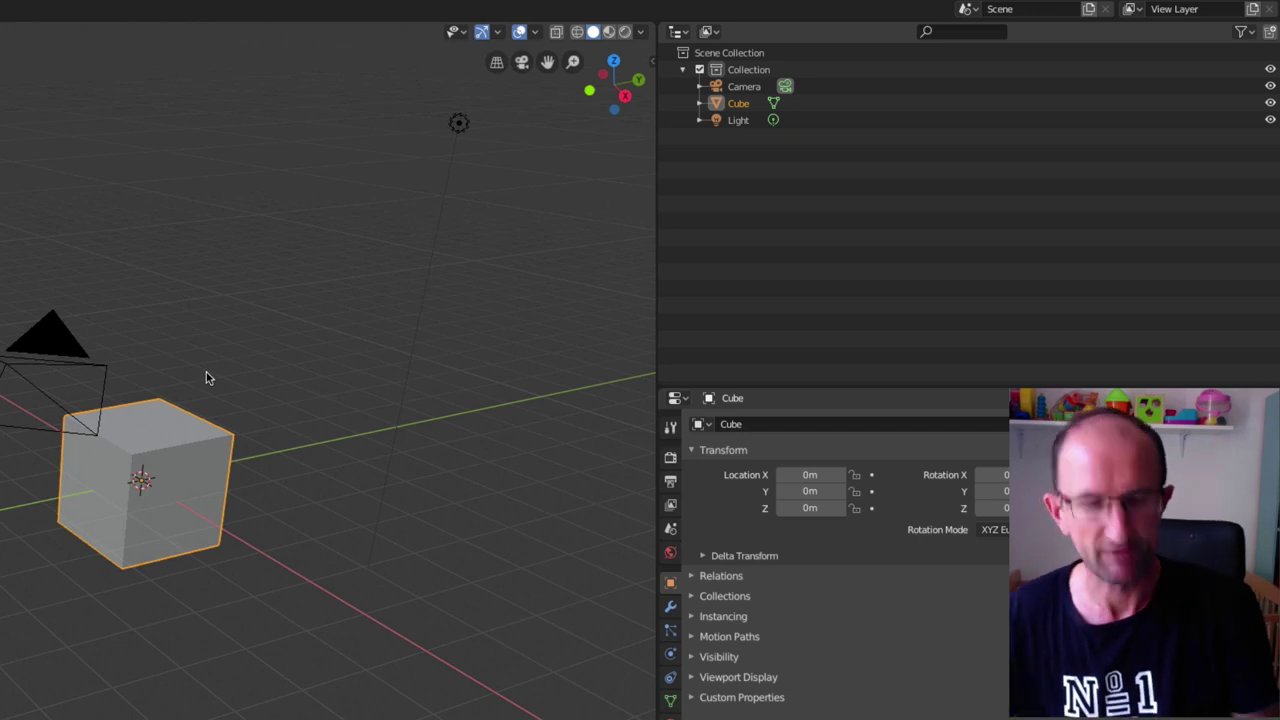
Zoom in on the default cube and recentre it in the viewport.
key("shift+a")
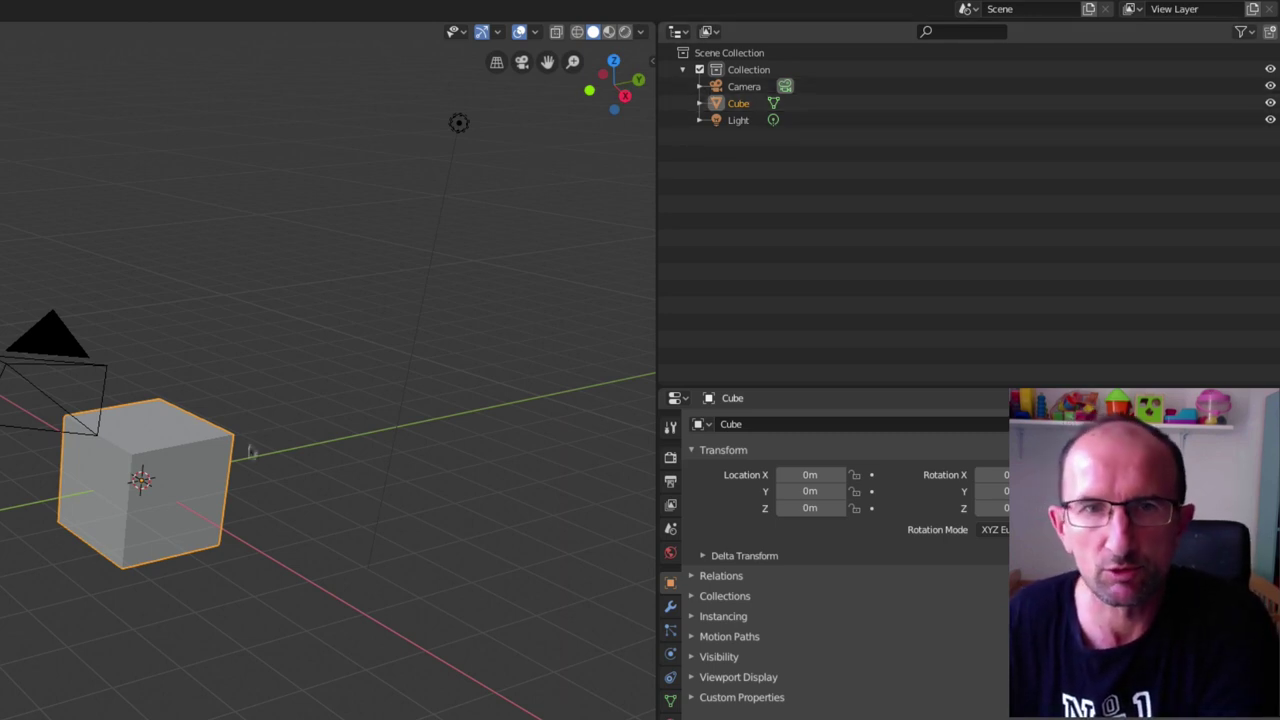
scroll(249, 453, "up", 3)
scroll(249, 453, "up", 2)
scroll(257, 451, "up", 2)
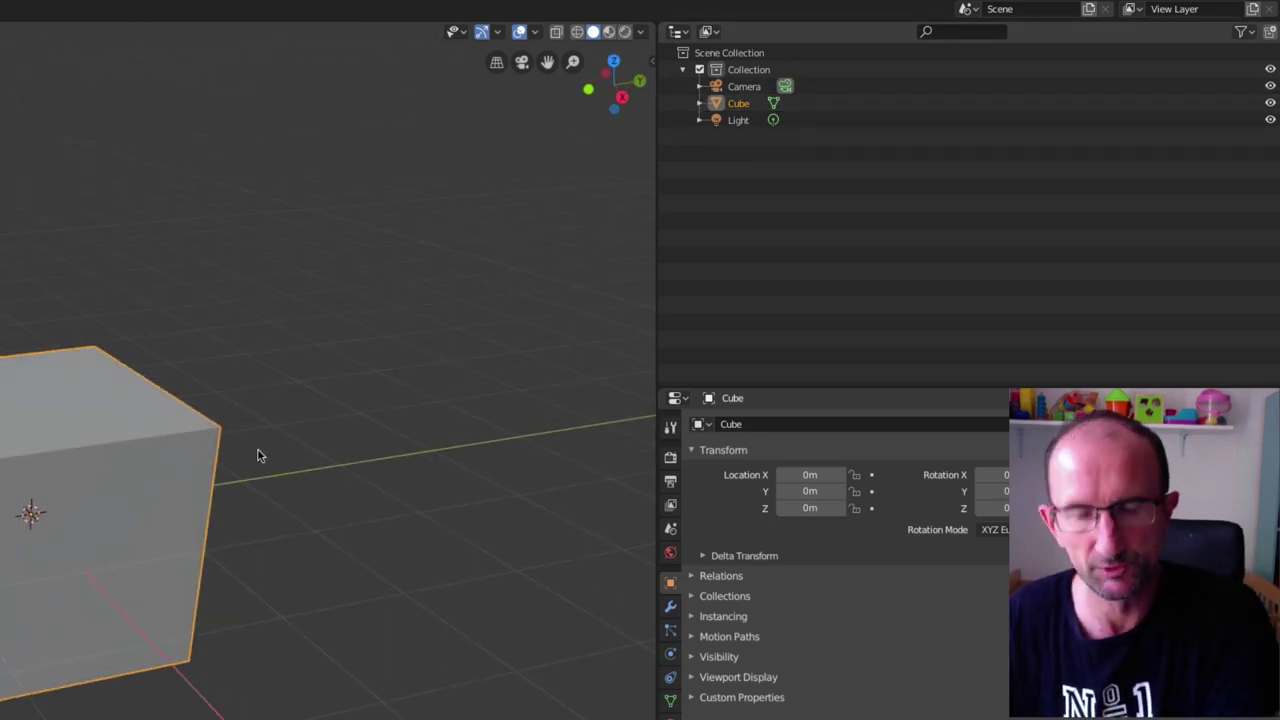
scroll(280, 466, "up", 3)
middle_click_drag(471, 376, 553, 320, "shift")
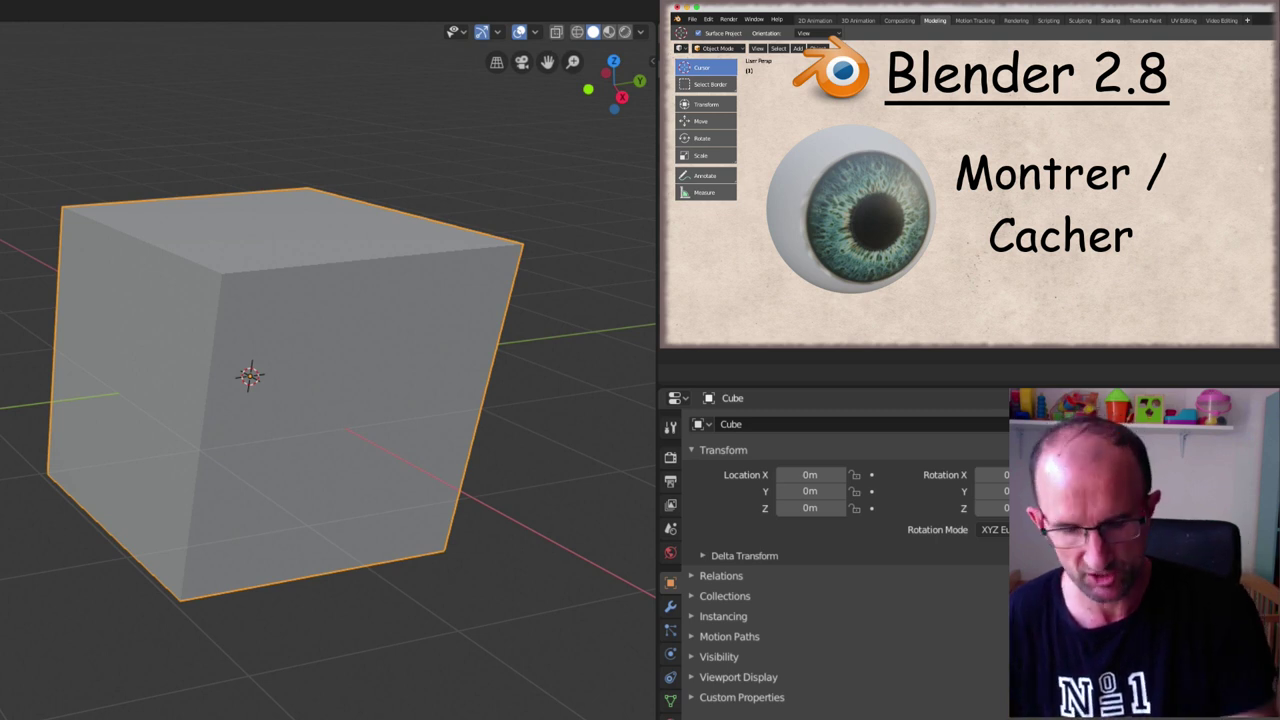
key("h")
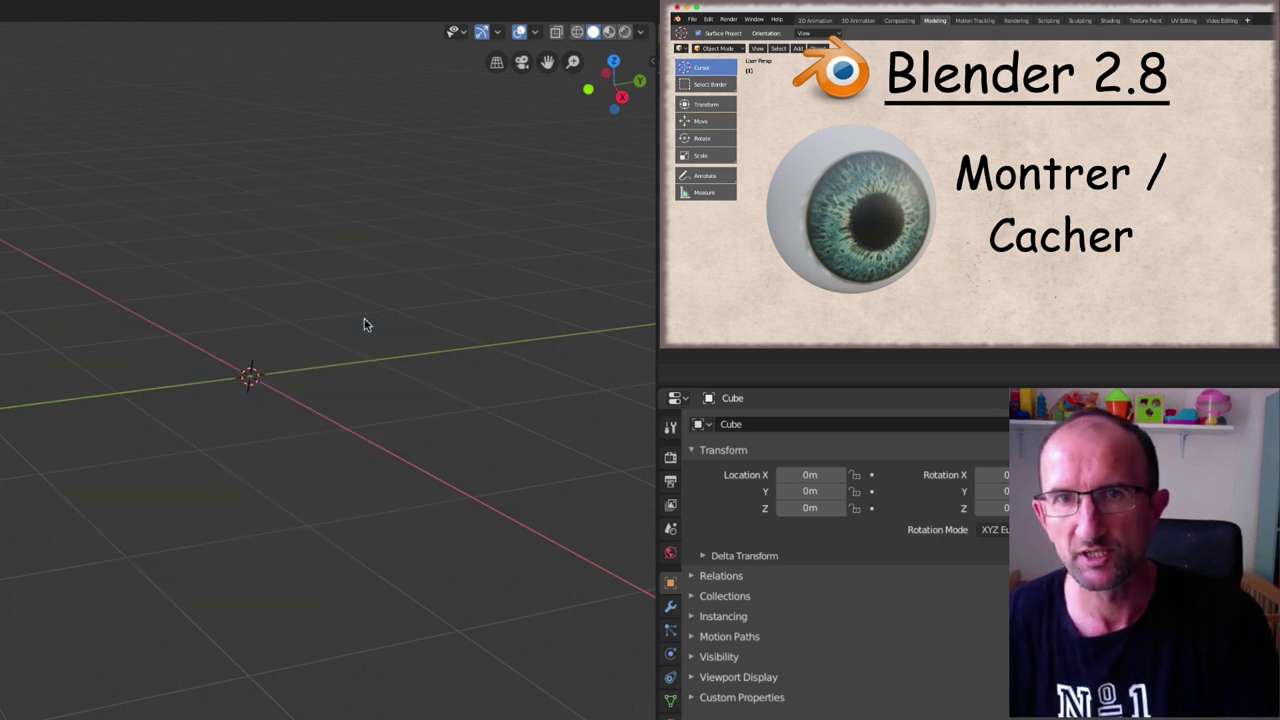
key("alt+h")
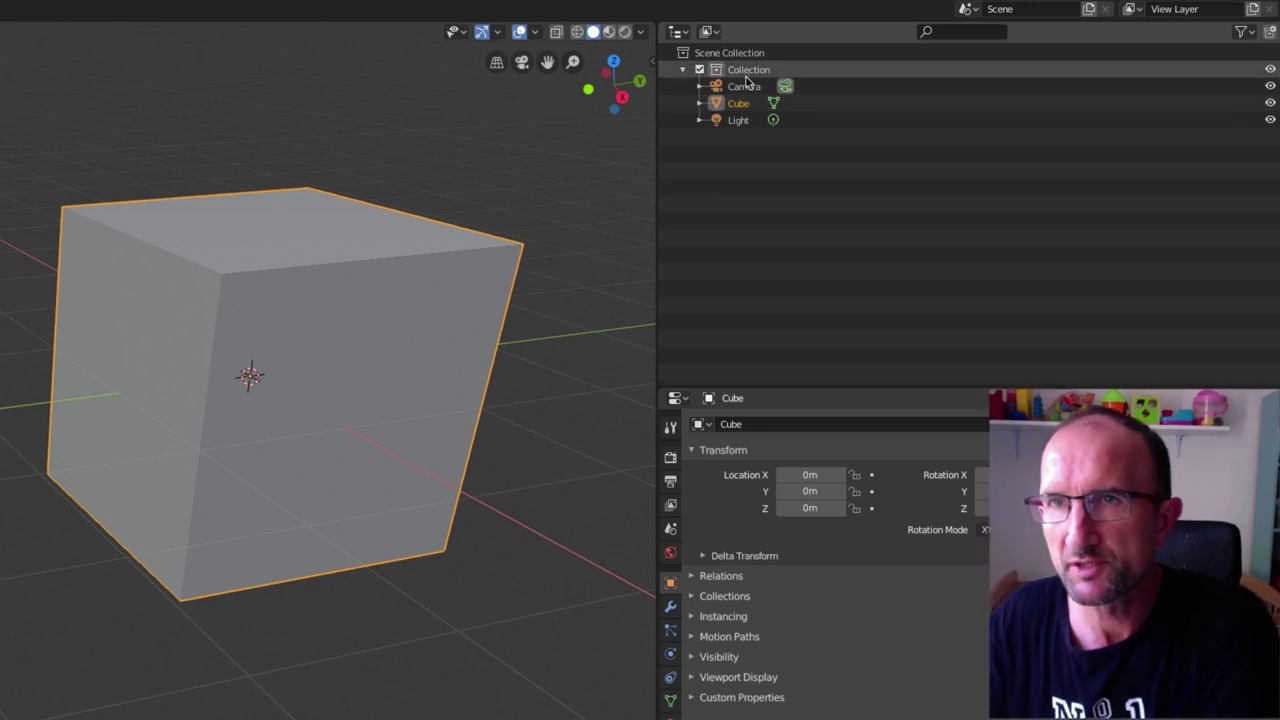
Expand the Collection and the Camera entry, then select the camera's data.
left_click(733, 55)
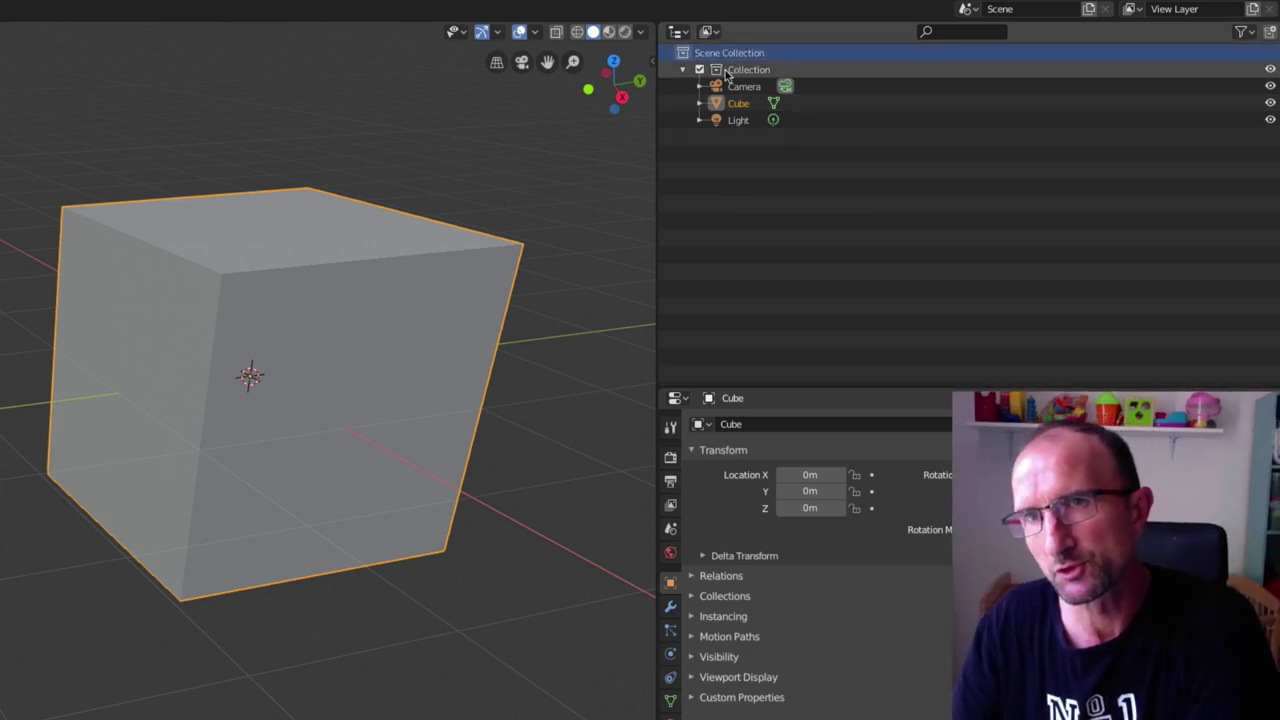
left_click(684, 70)
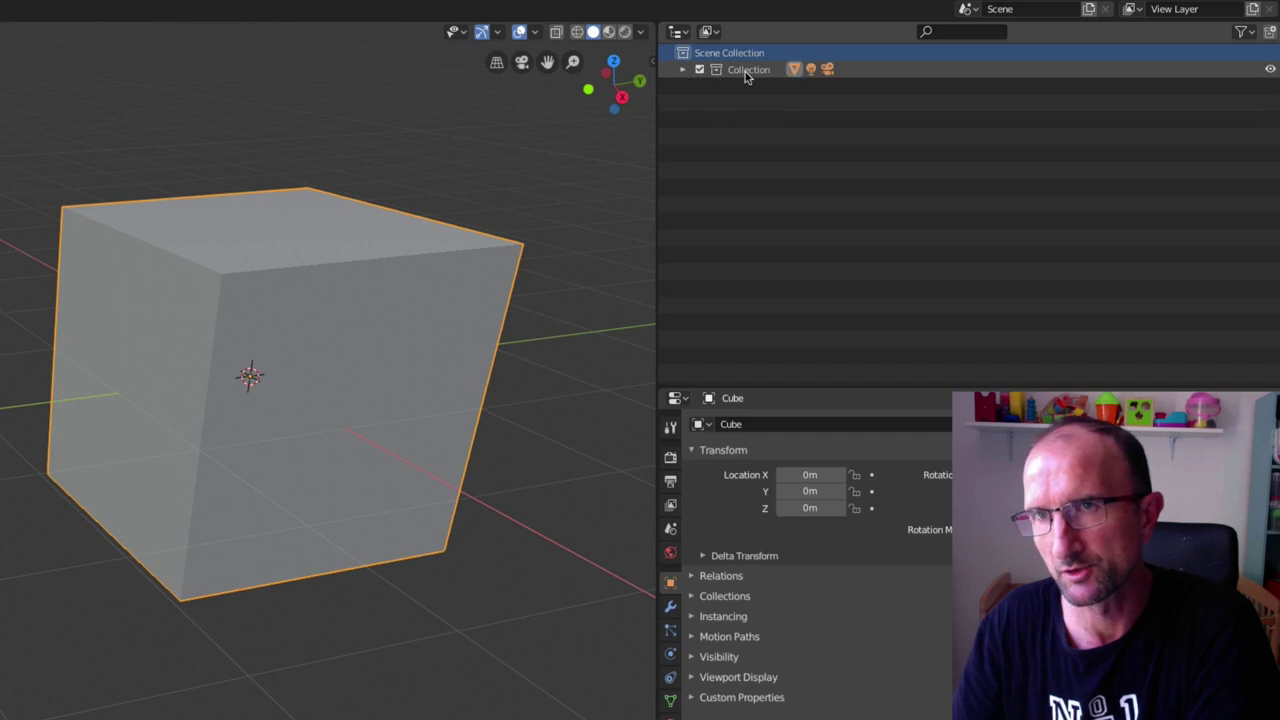
left_click(684, 70)
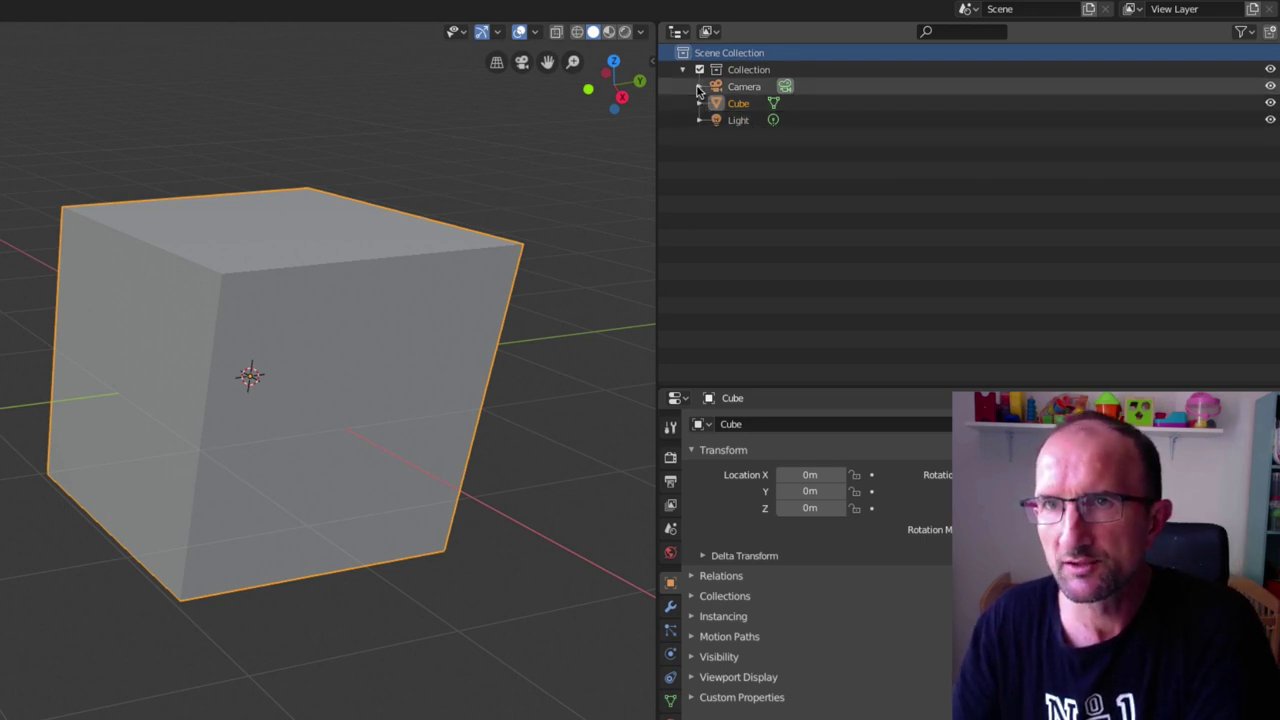
left_click(699, 86)
left_click(755, 104)
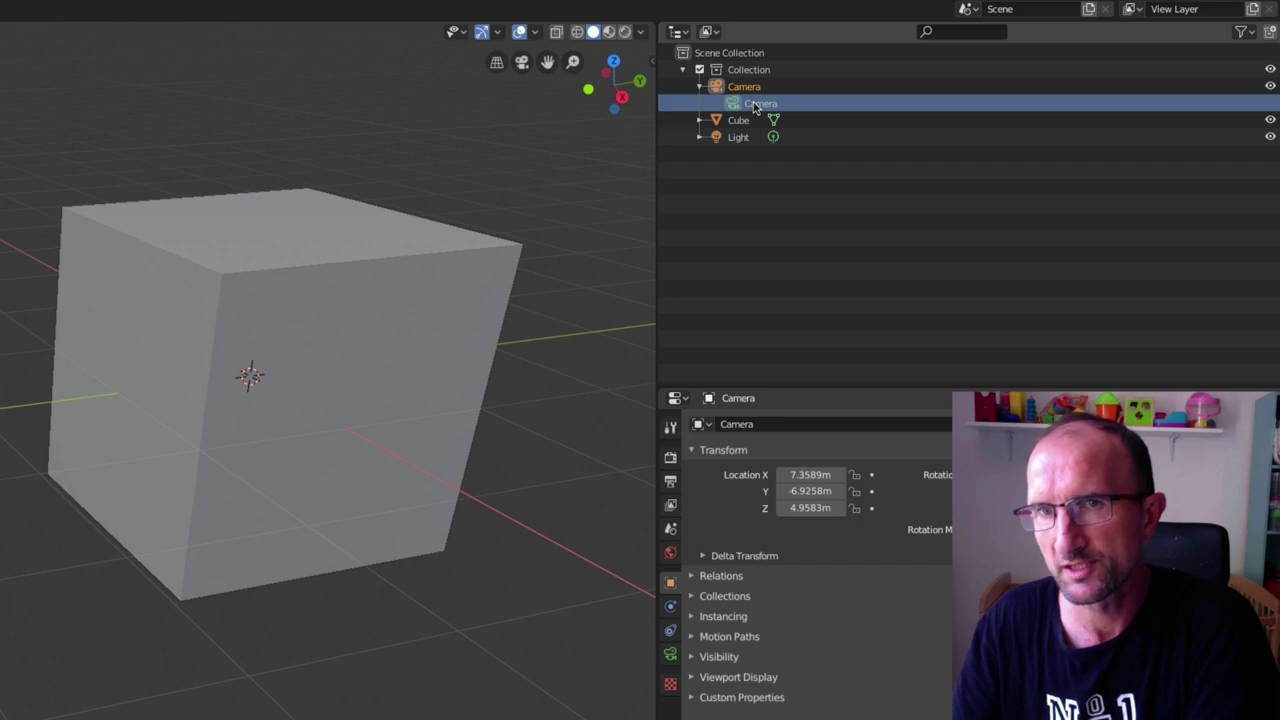
Expand the Cube entry and select its mesh data to enter Edit Mode.
scroll(469, 259, "down", 3)
mouse_move(464, 236)
middle_mouse_down()
mouse_move(270, 365)
mouse_move(346, 437)
mouse_move(49, 332)
middle_mouse_up()
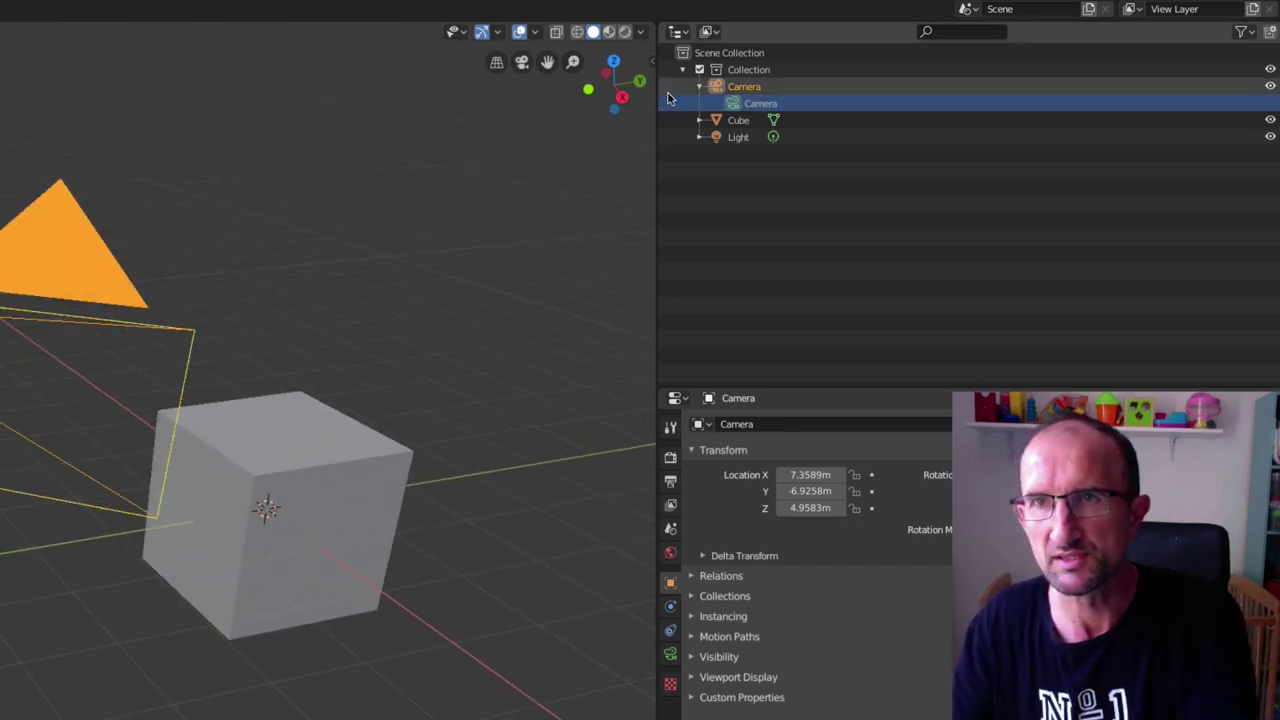
left_click(699, 120)
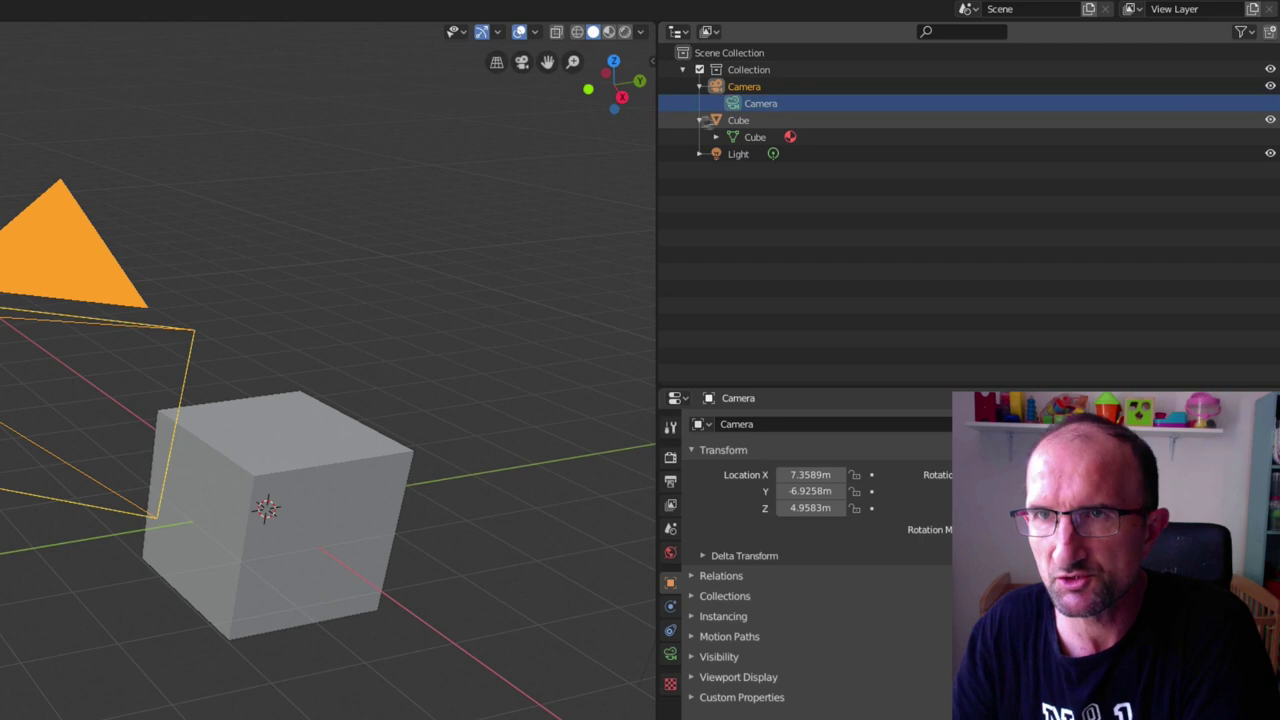
left_click(740, 120)
left_click(755, 137)
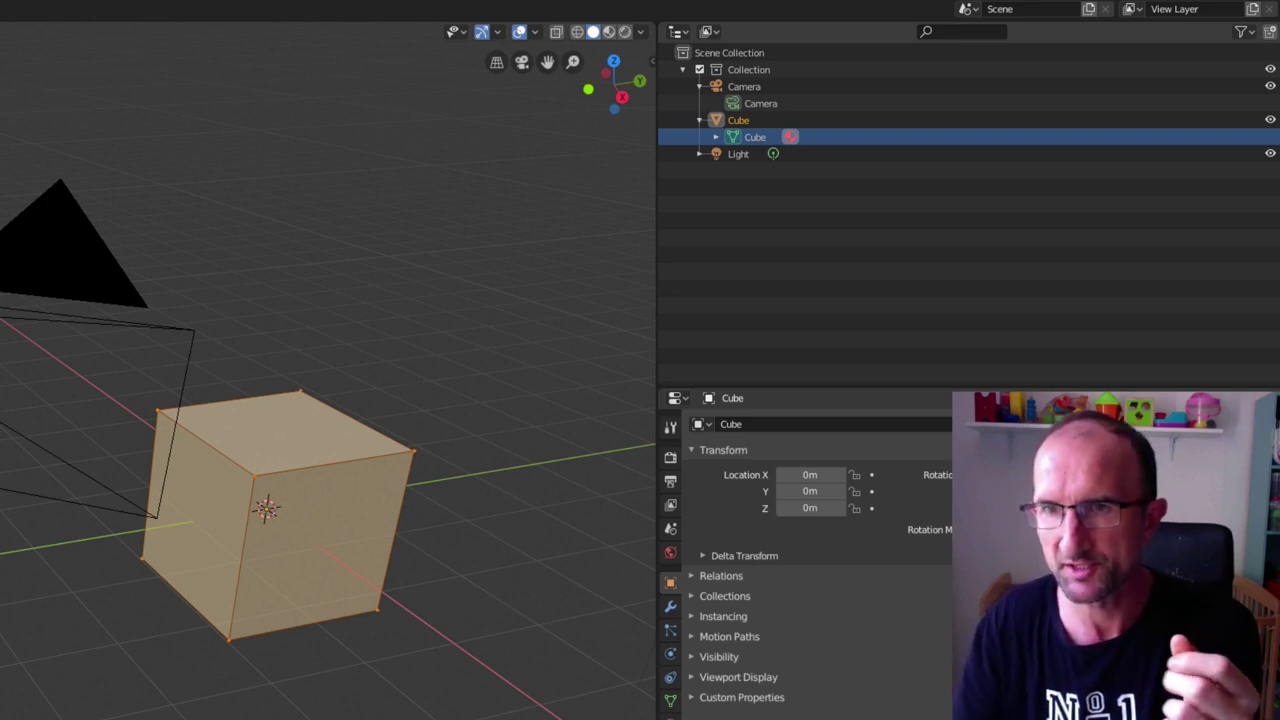
Add a Subdivision Surface modifier to the cube in Object Mode.
left_click(670, 606)
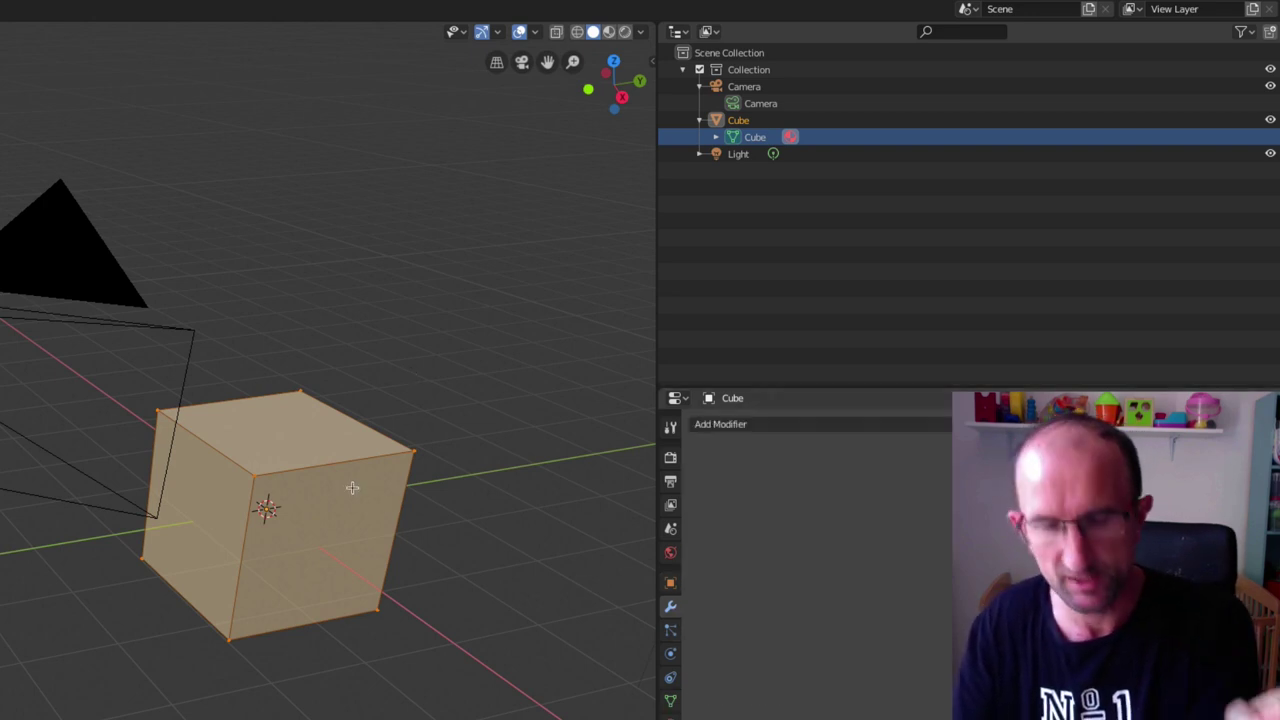
key("Tab")
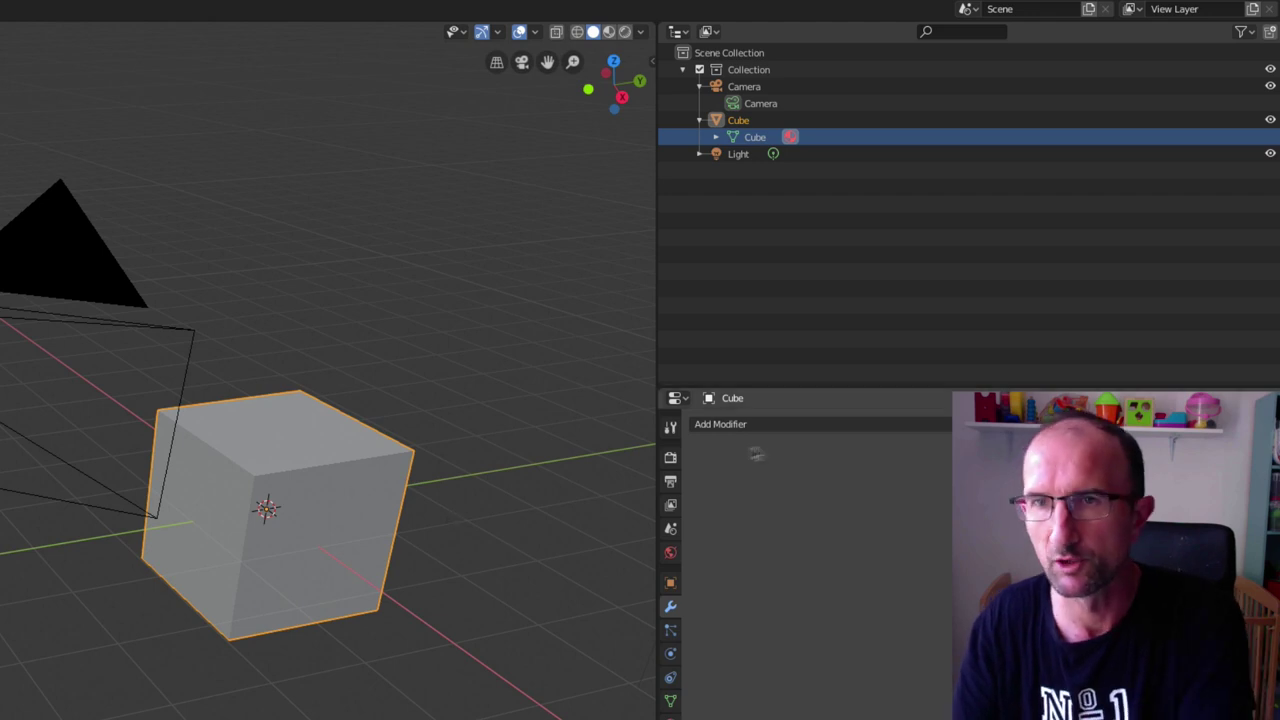
left_click(765, 424)
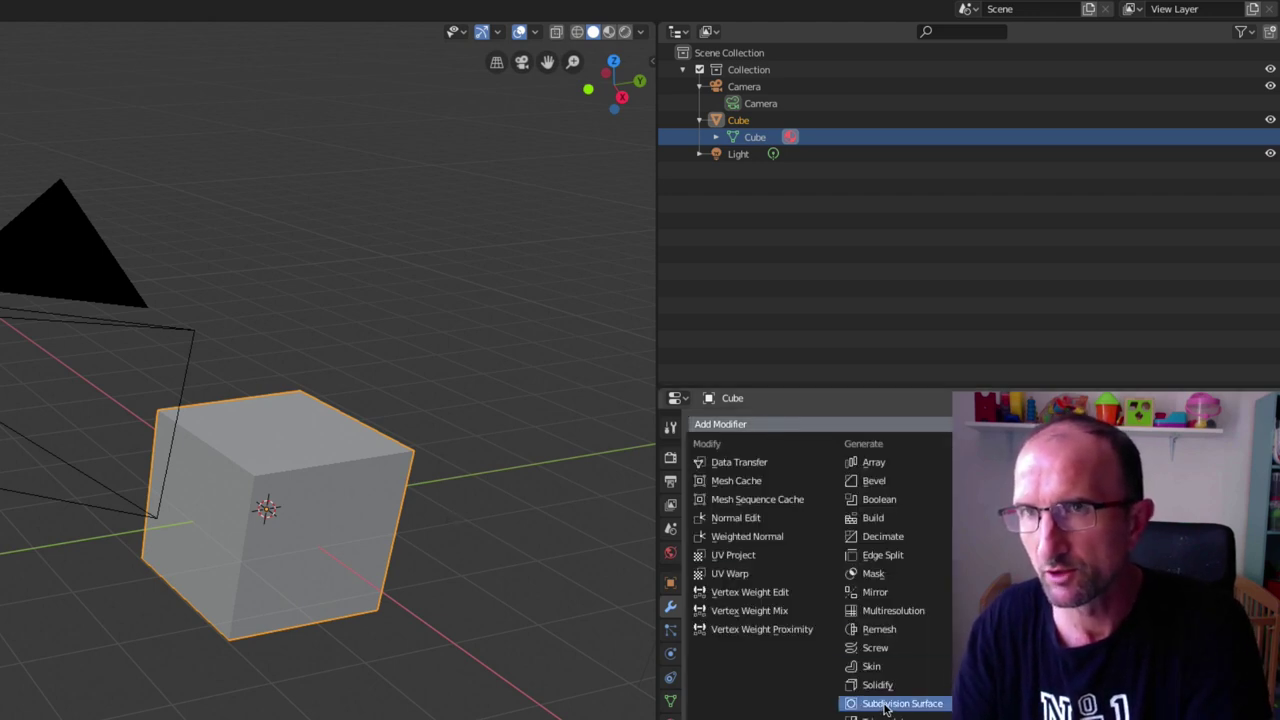
left_click(885, 705)
Expand Cube and its mesh to show the Material, view its settings, then re-enter Edit Mode.
left_click(700, 120)
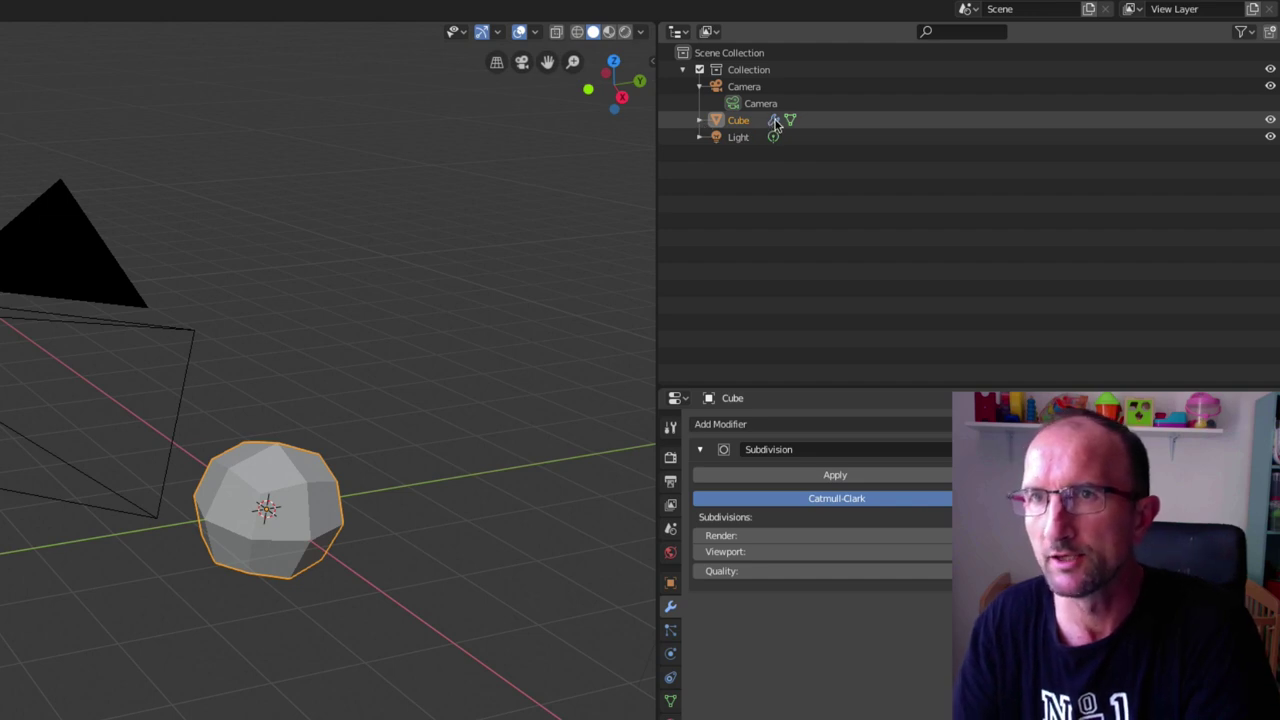
left_click(705, 121)
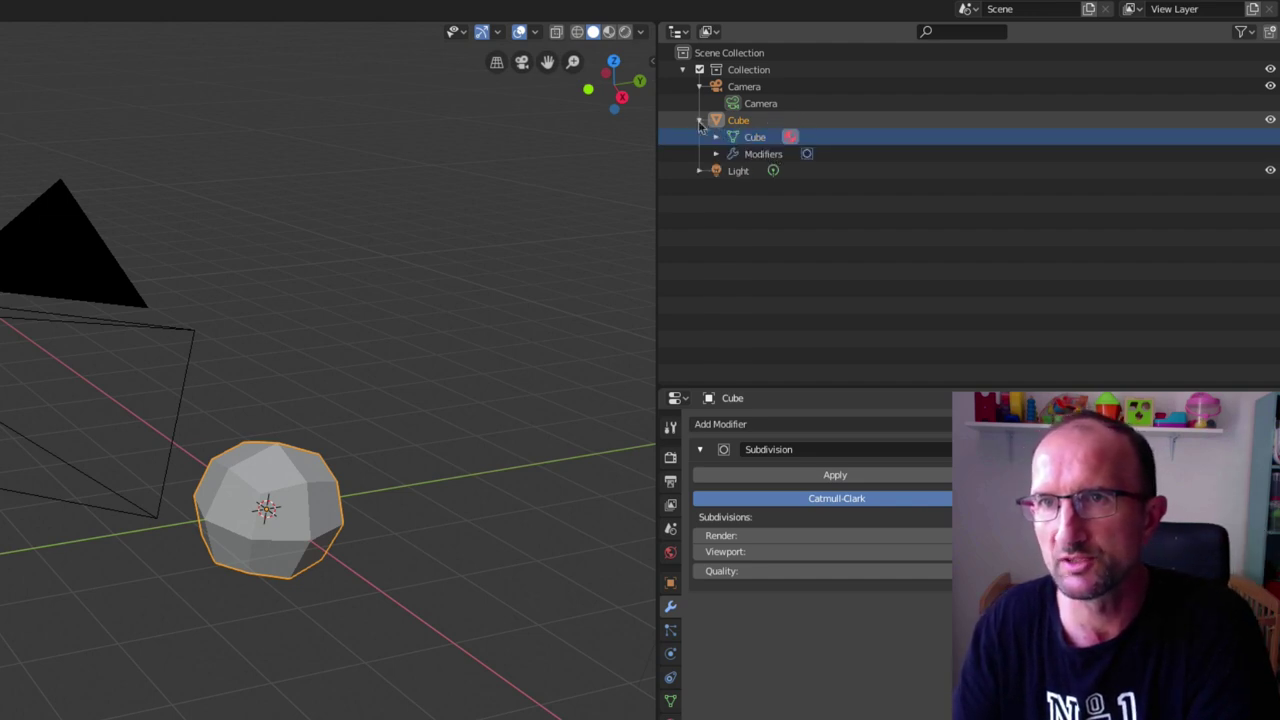
left_click(745, 140)
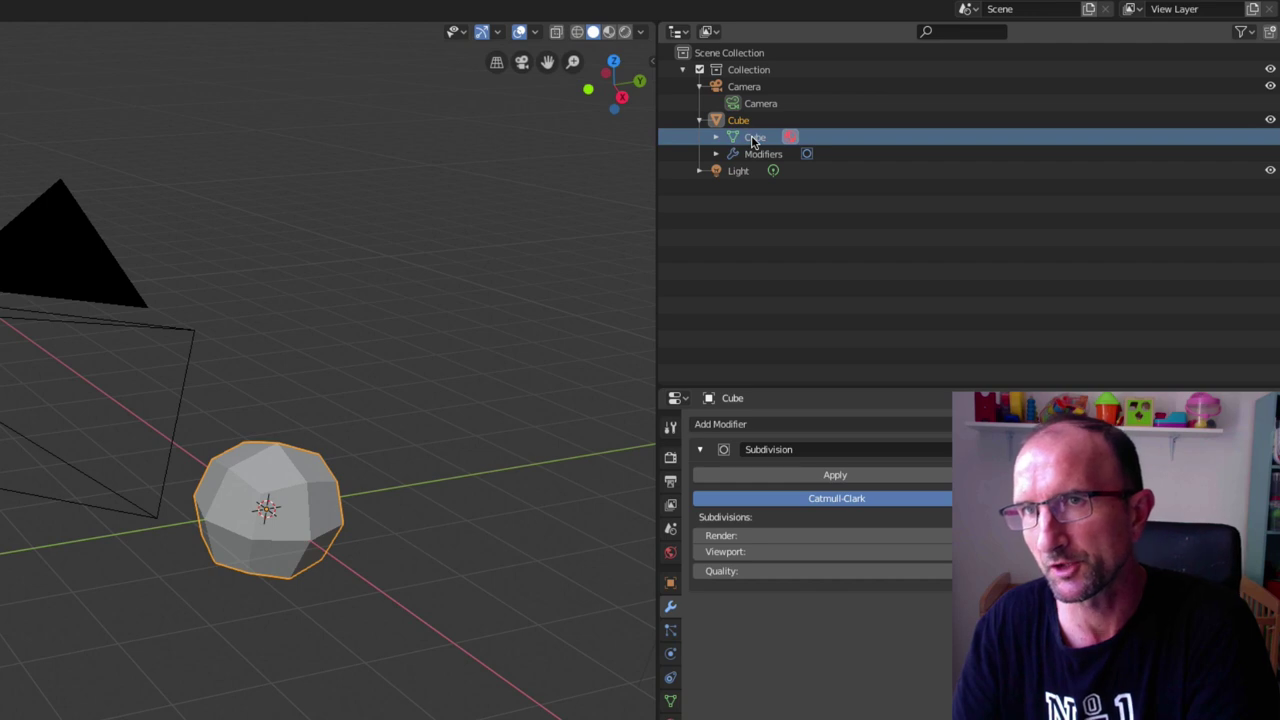
left_click(716, 137)
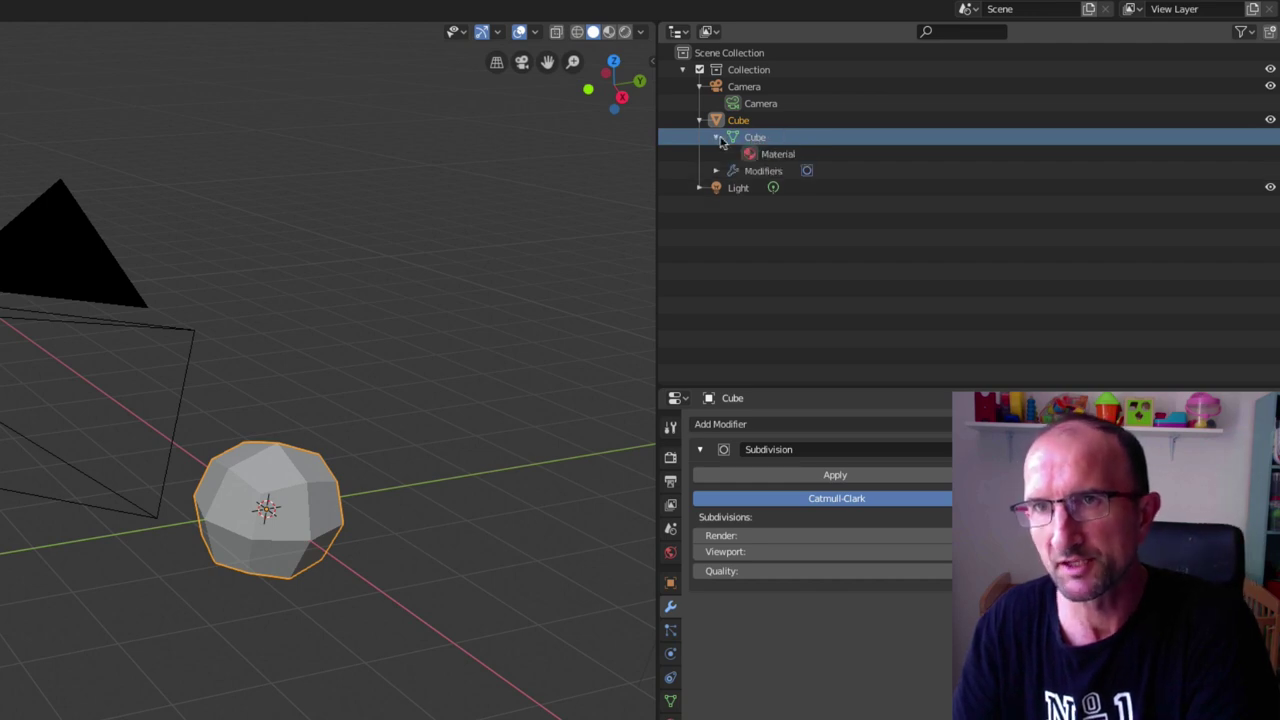
left_click(772, 155)
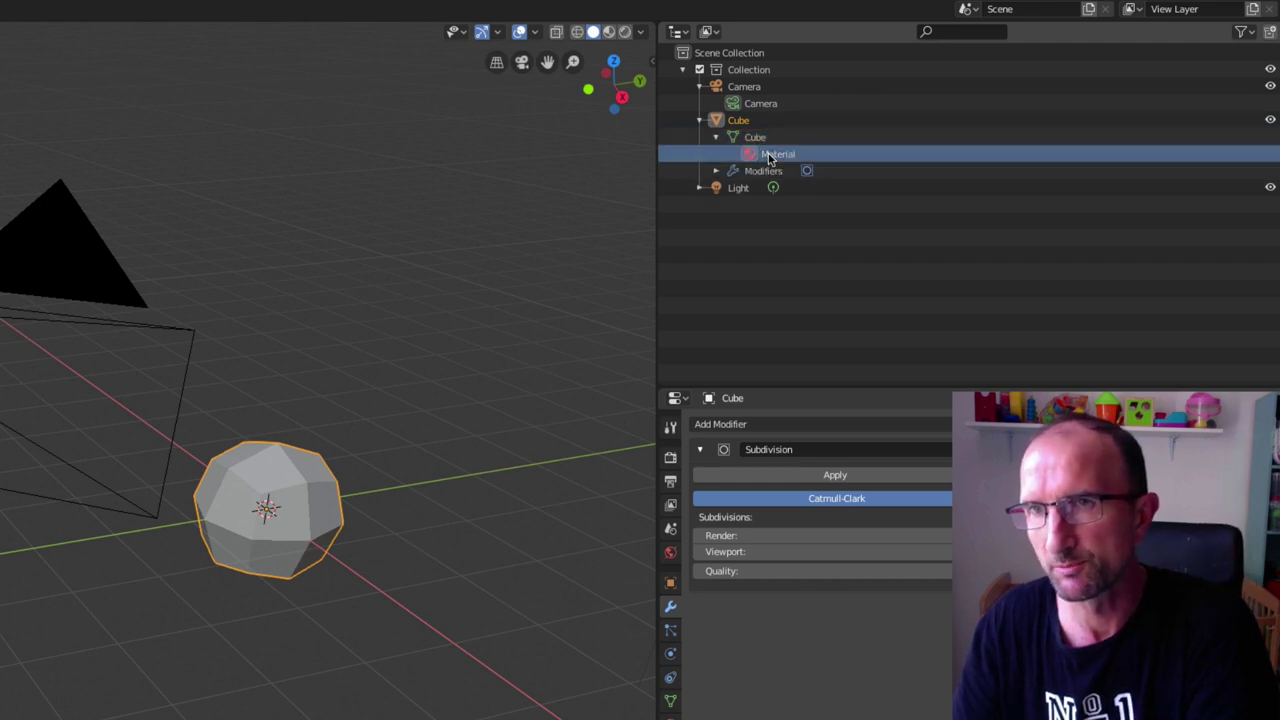
left_click(671, 716)
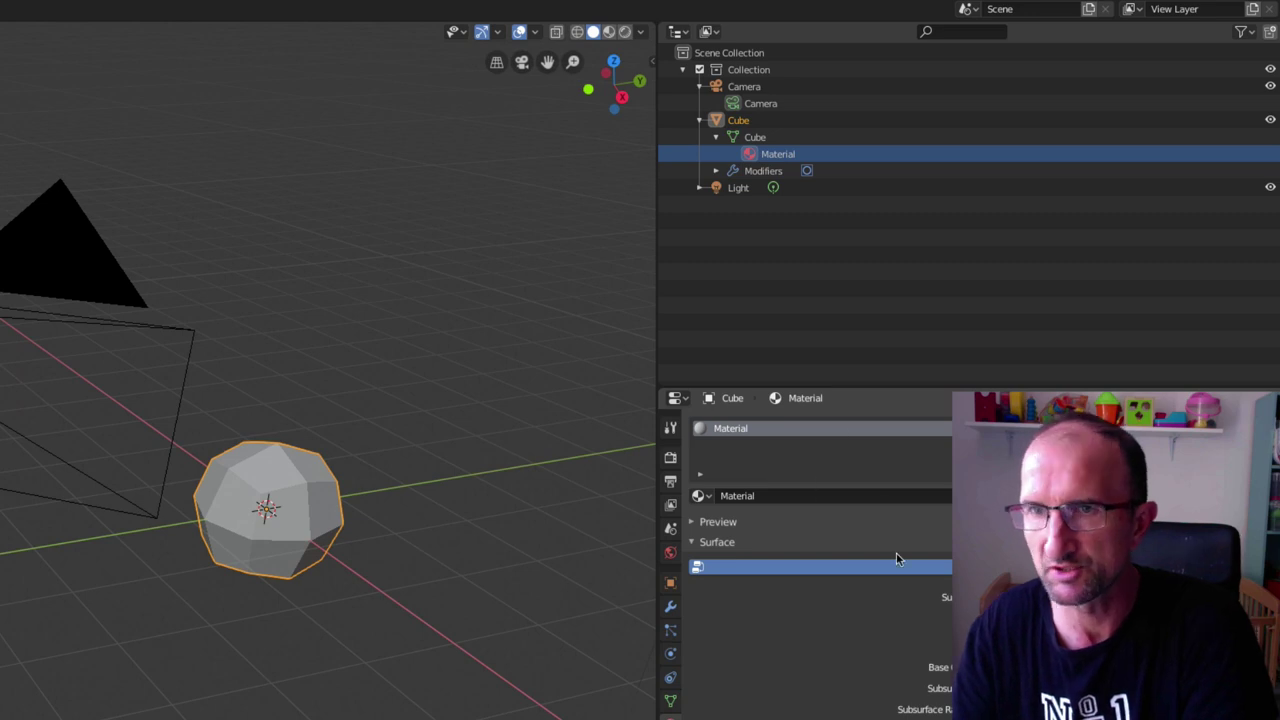
left_click(756, 138)
middle_click_drag(379, 530, 394, 524)
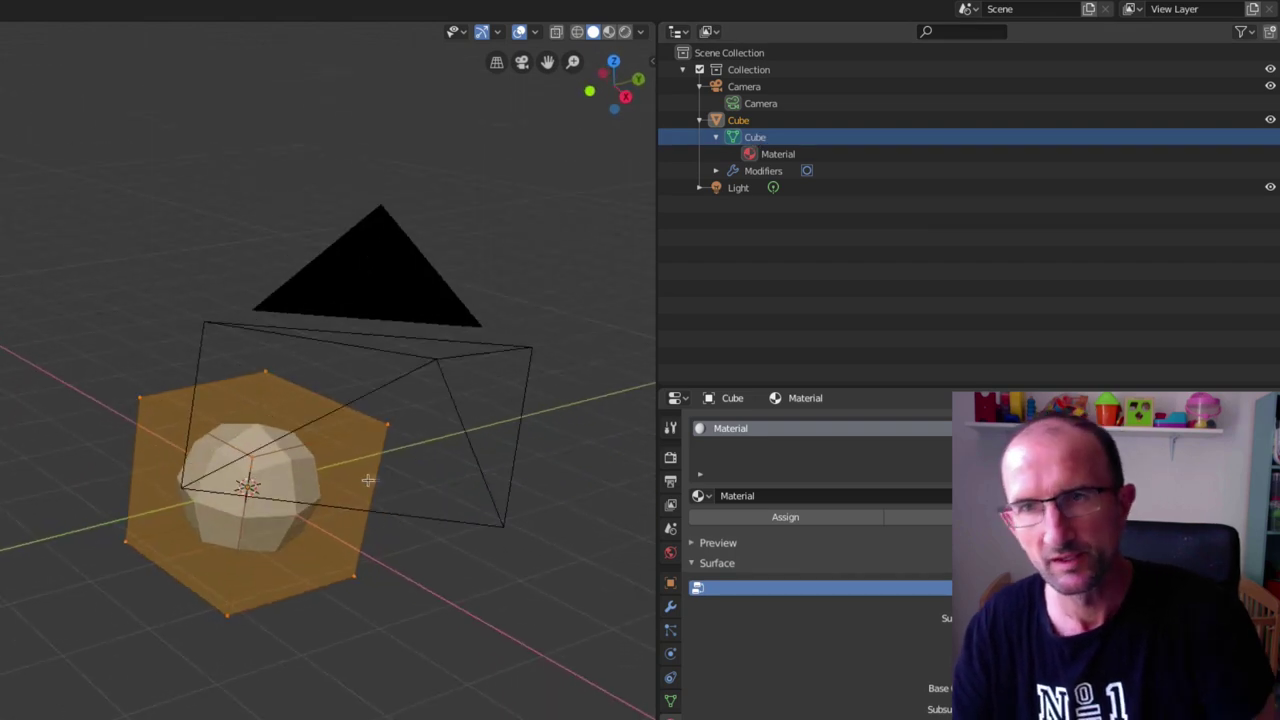
Remove the Subdivision Surface modifier and return the cube to Object Mode.
left_click(671, 607)
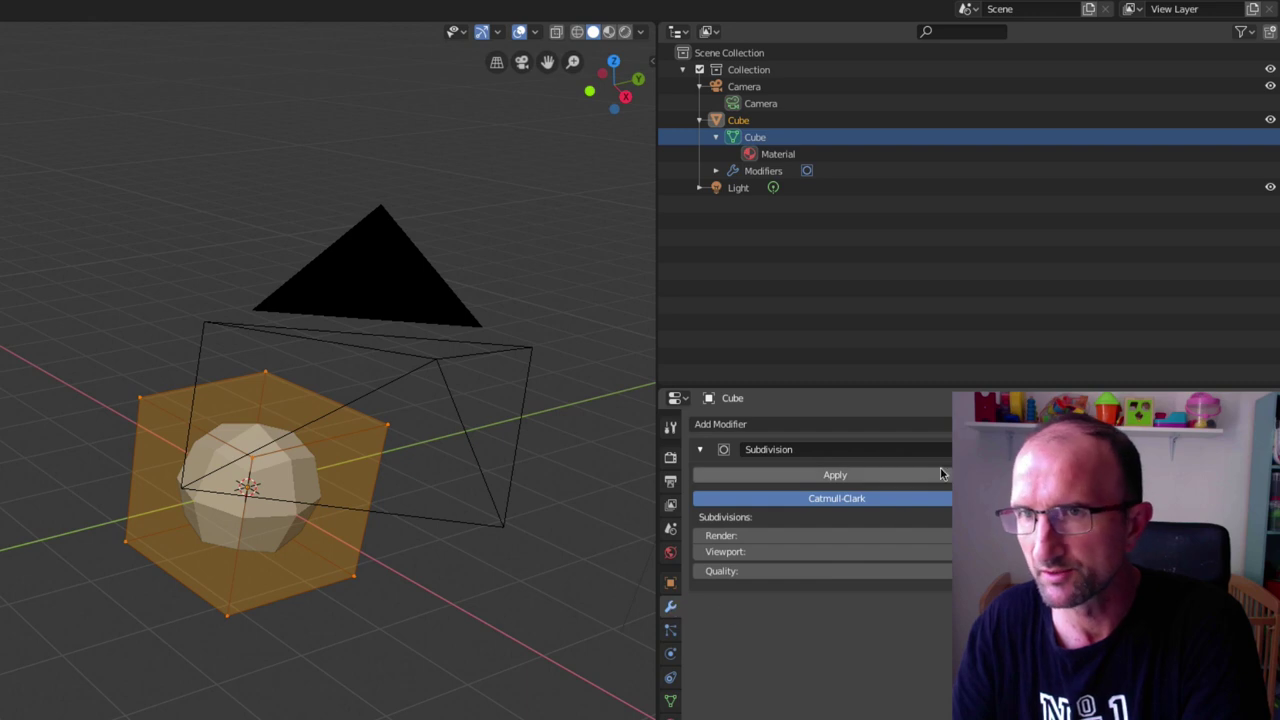
left_click(1262, 449)
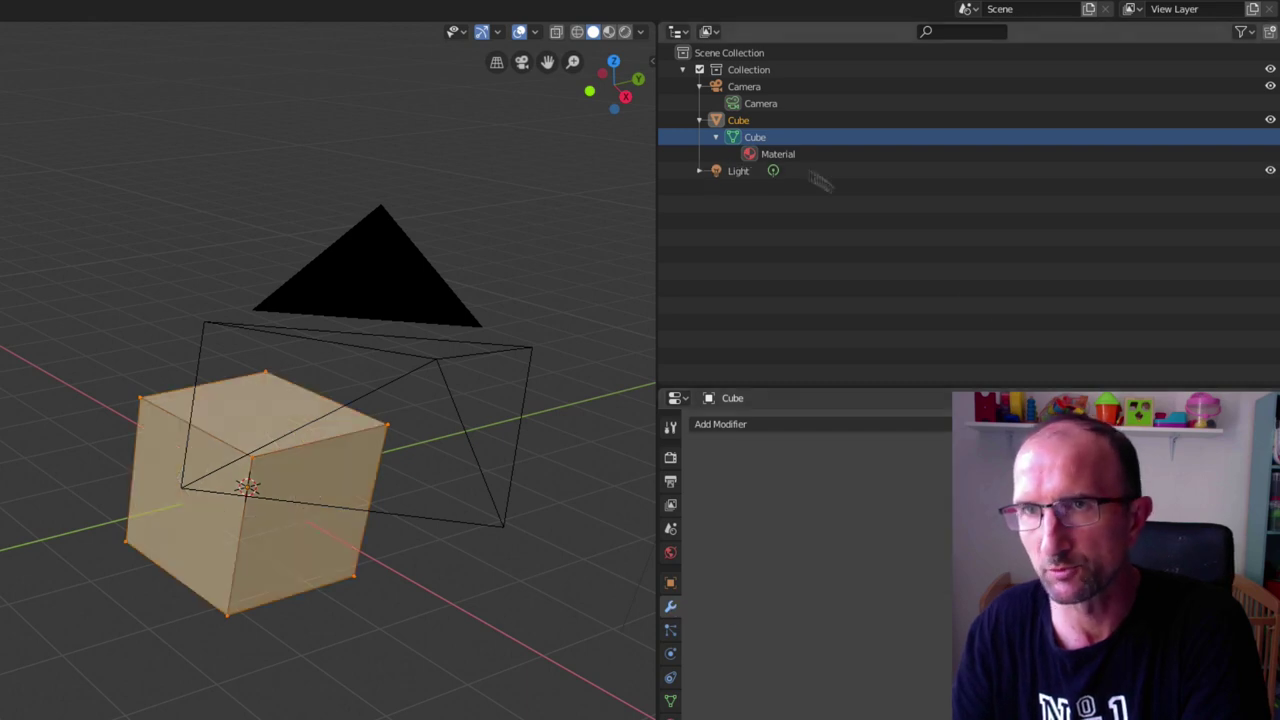
key("Tab")
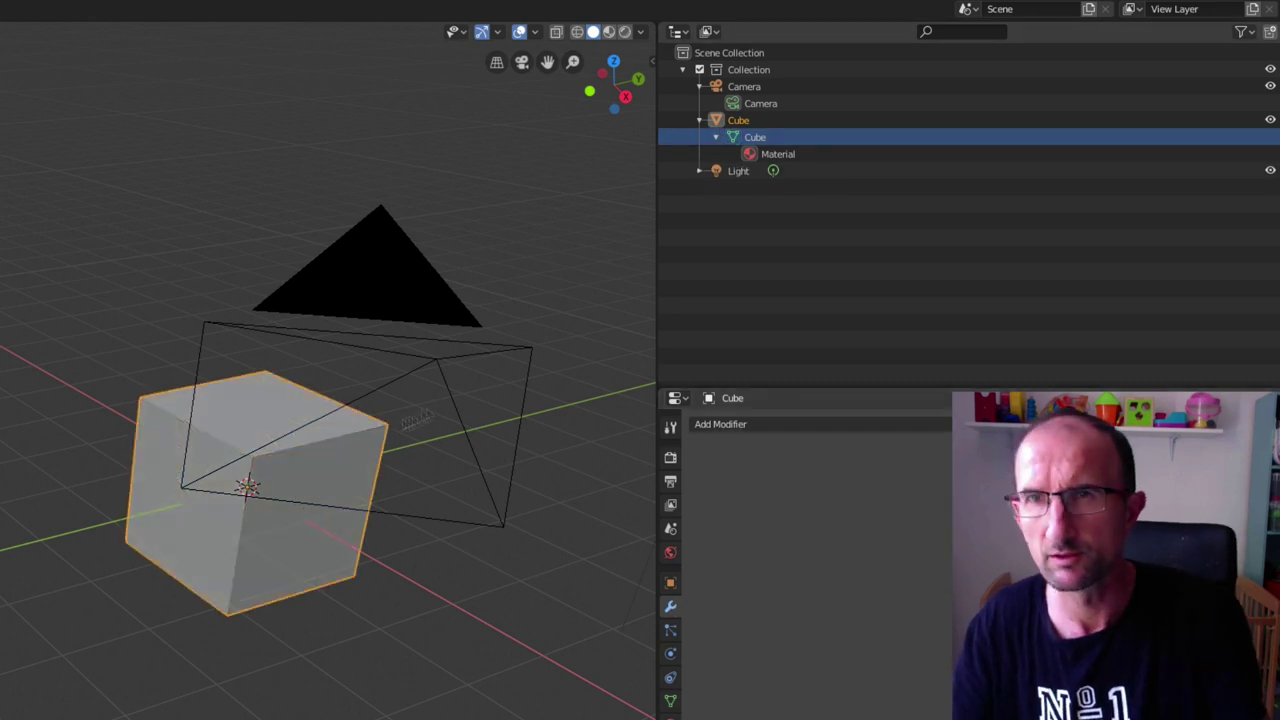
Apply an ID data operation to the cube's Material, then enter Edit Mode via the mesh.
left_click(779, 155)
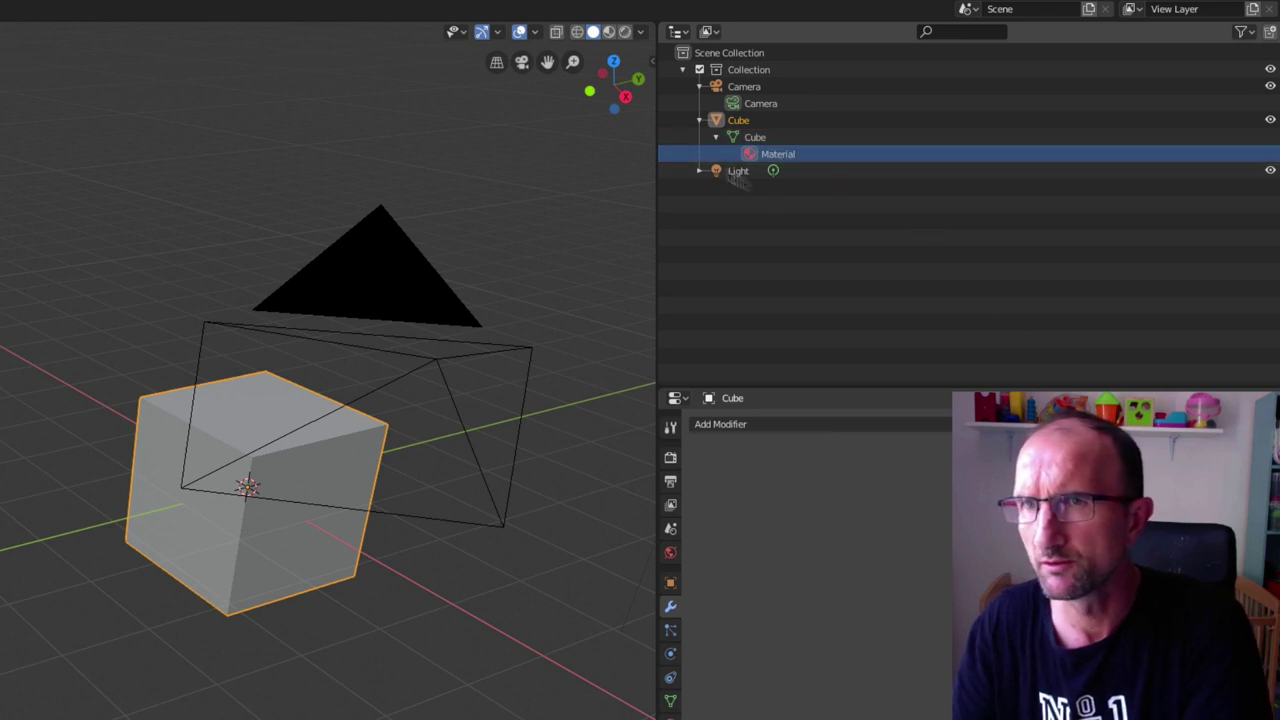
right_click(776, 157)
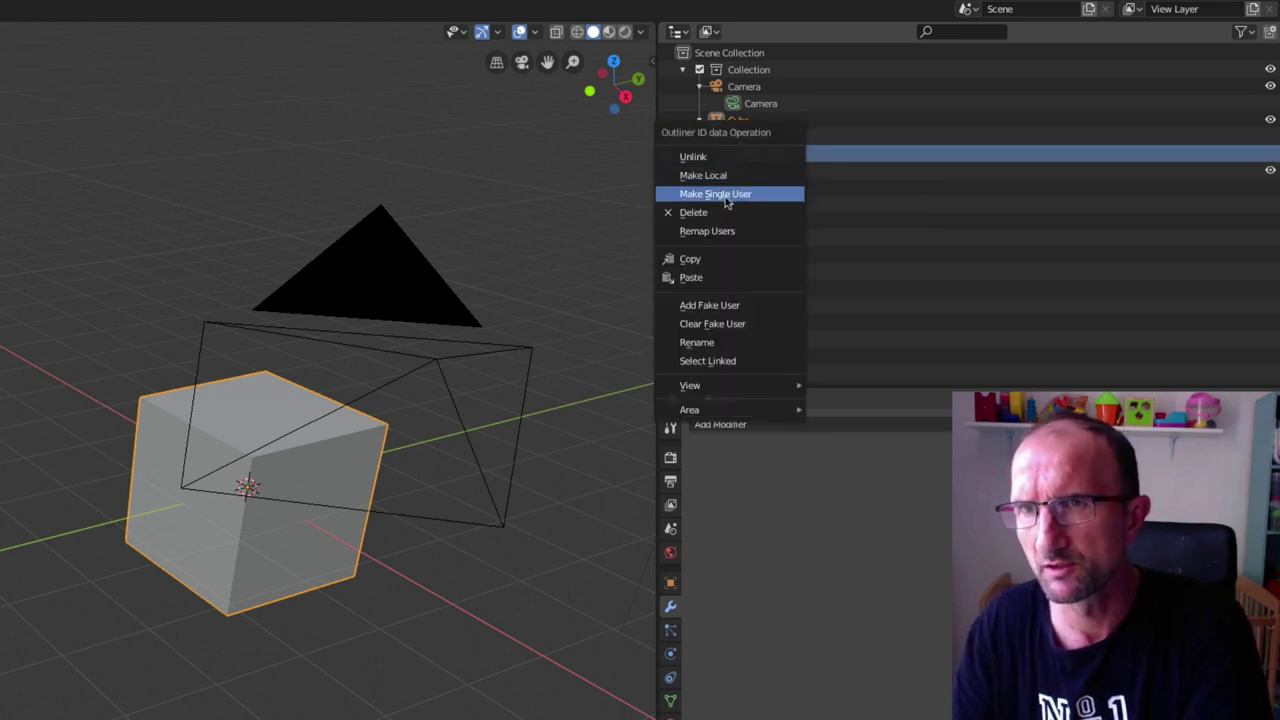
left_click(718, 194)
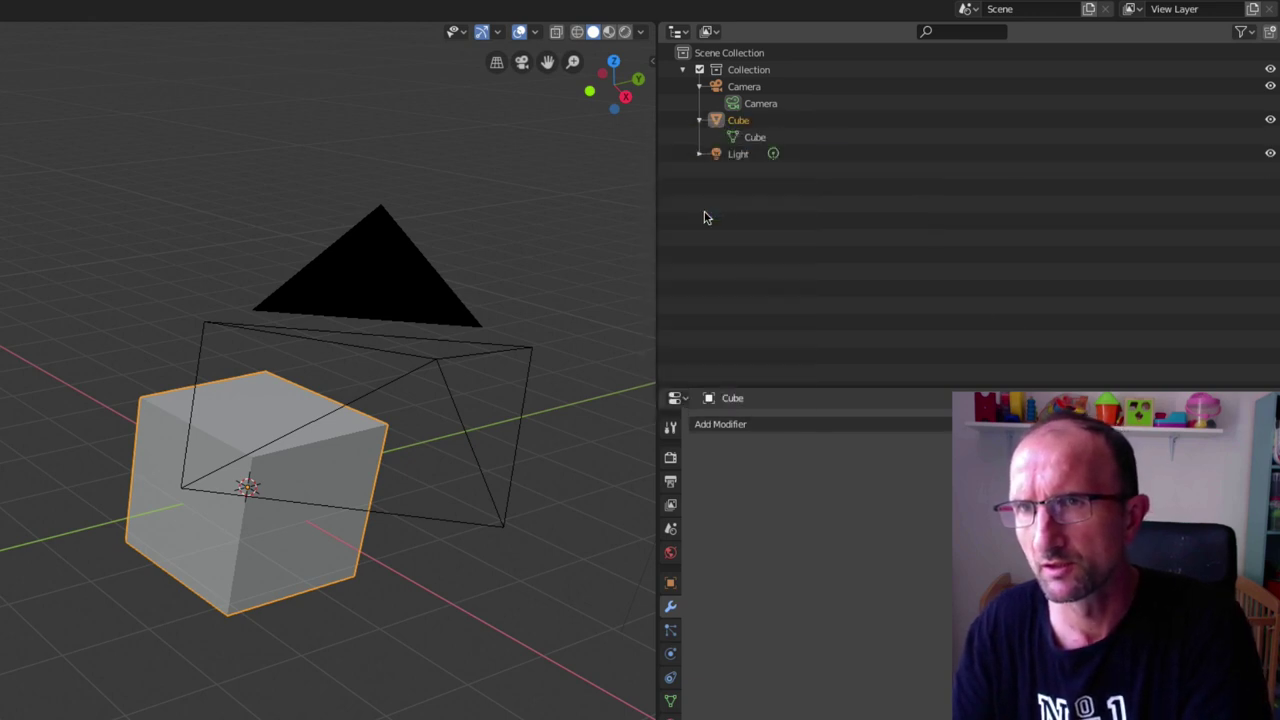
left_click(752, 137)
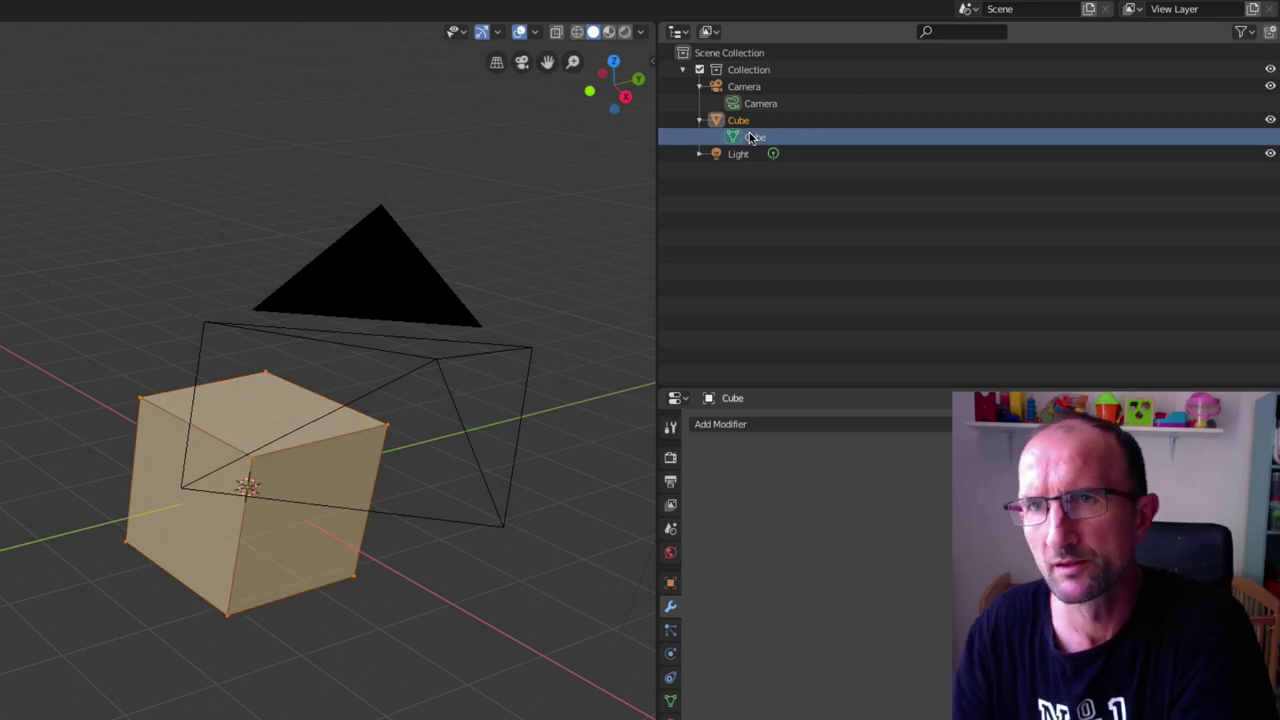
right_click(752, 137)
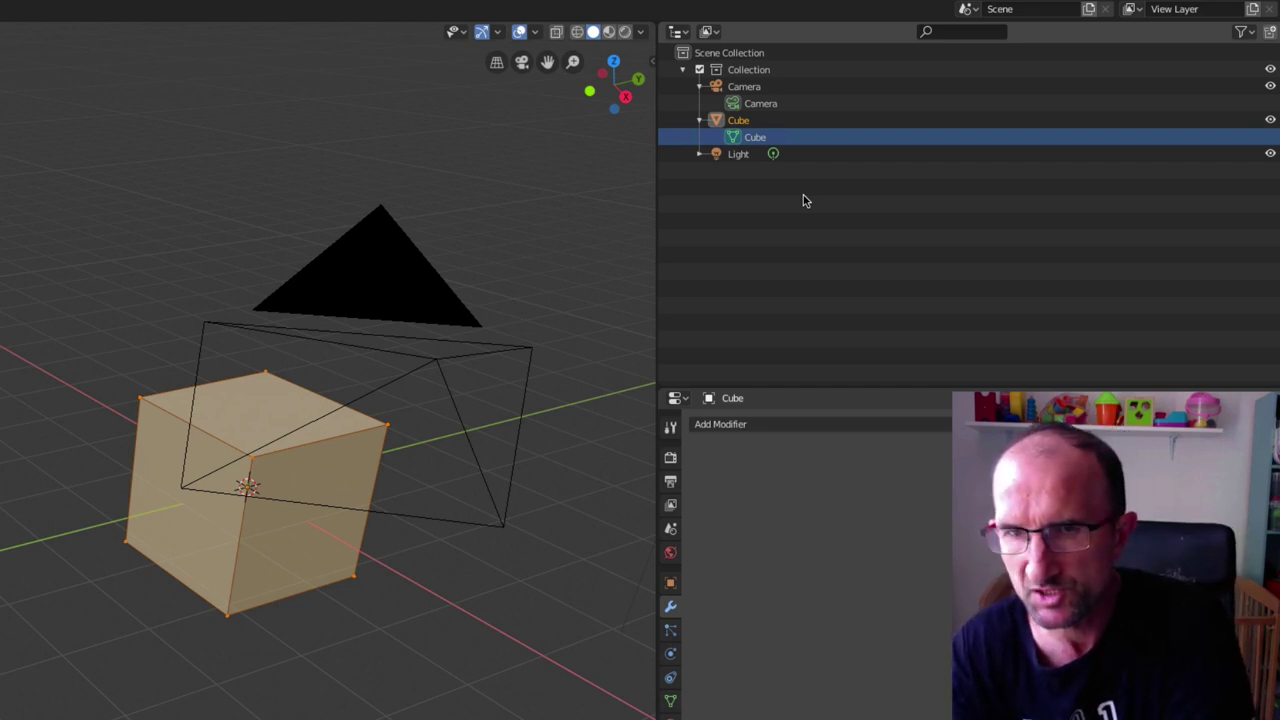
Add a new cube, Cube.001, and move it along Y to the left of the original.
key("Tab")
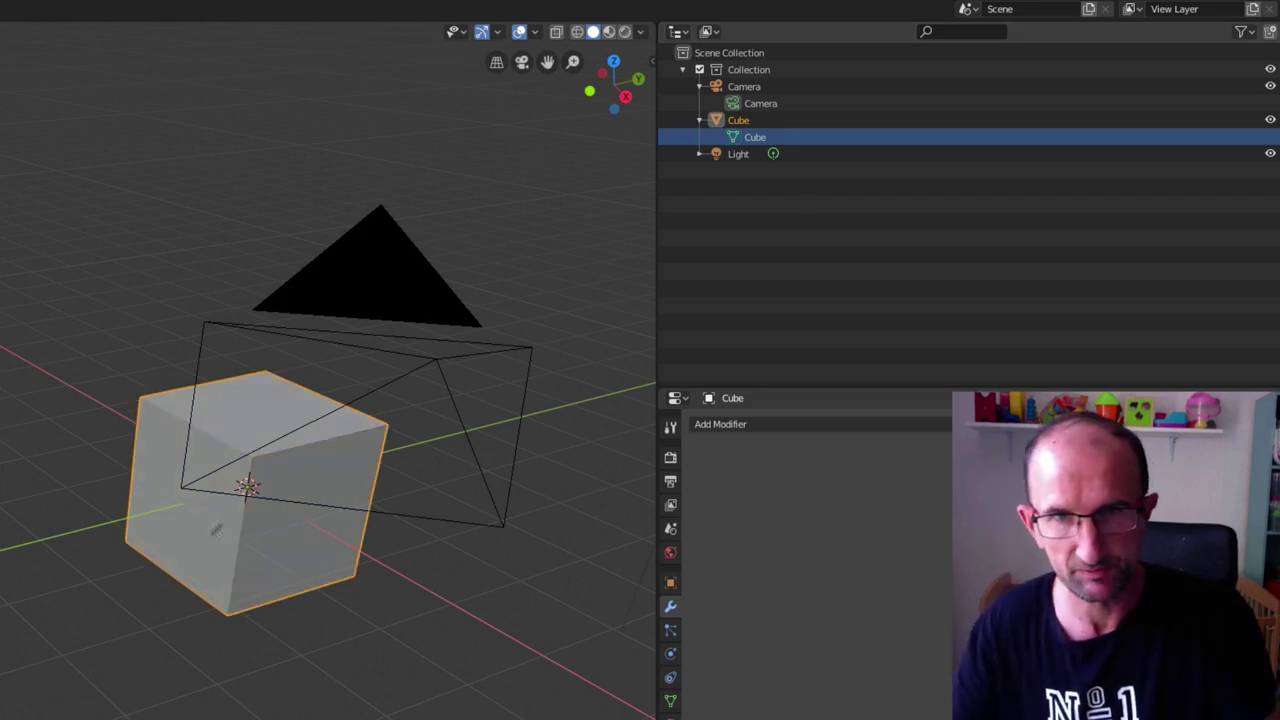
key("shift+a")
left_click(155, 588)
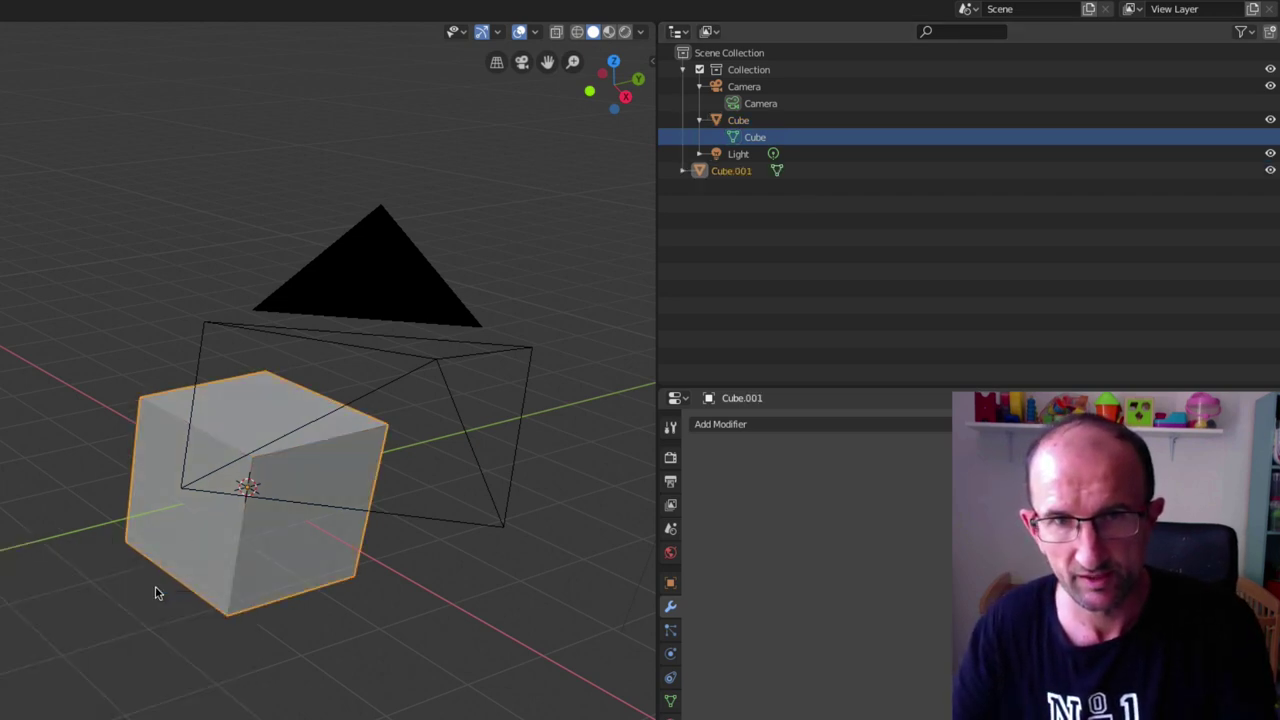
key("g")
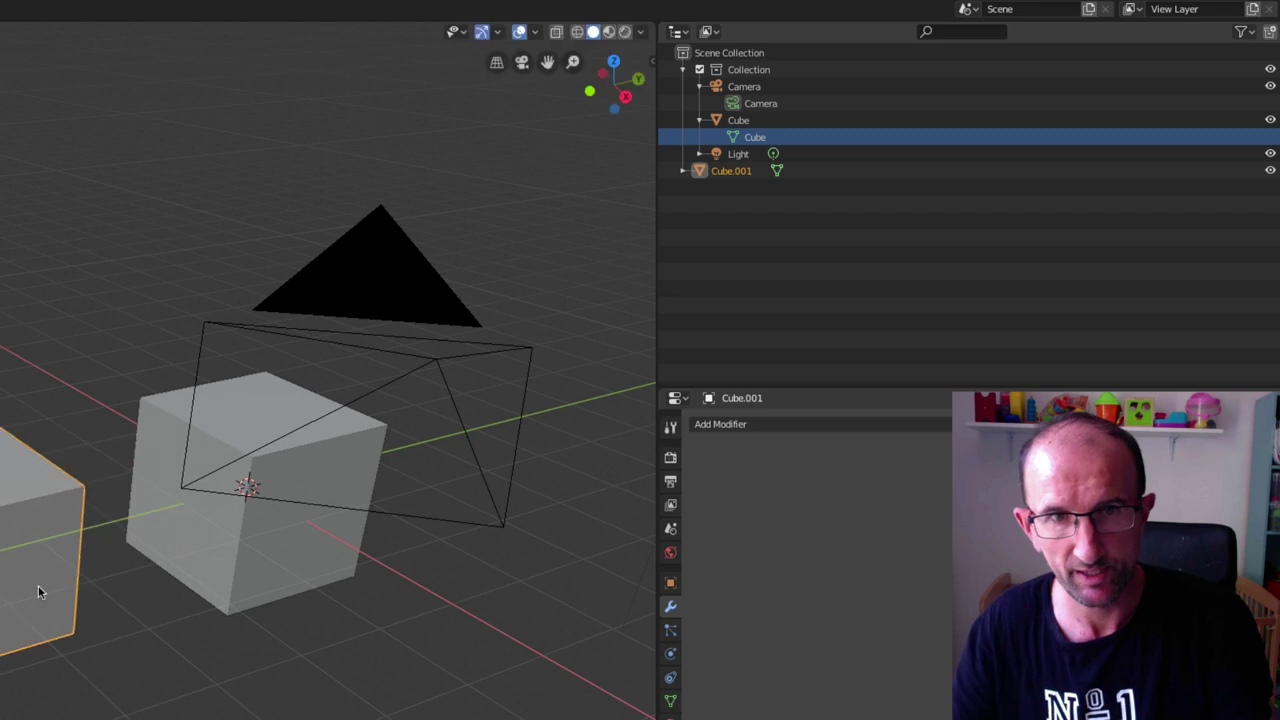
left_click(40, 586)
Leave Local view so the whole scene with both cubes is visible.
scroll(315, 381, "up", 6)
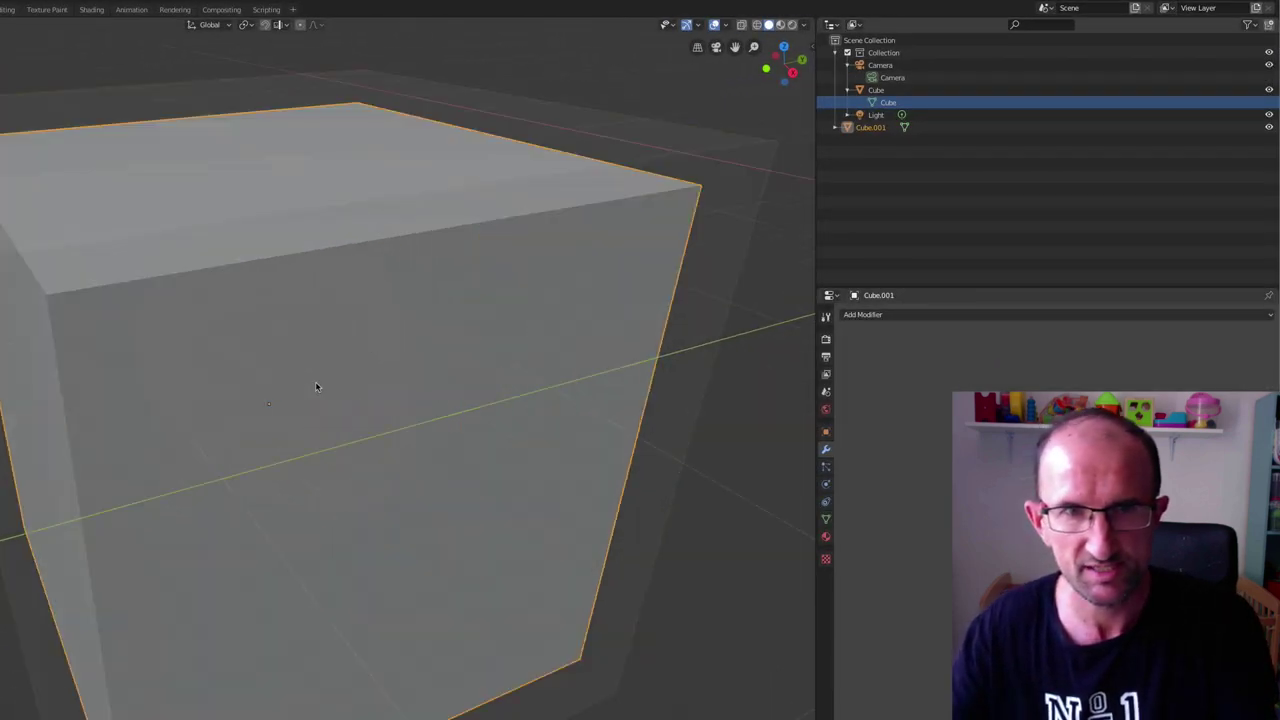
scroll(315, 381, "up", 1)
scroll(320, 350, "down", 2)
scroll(303, 275, "down", 1)
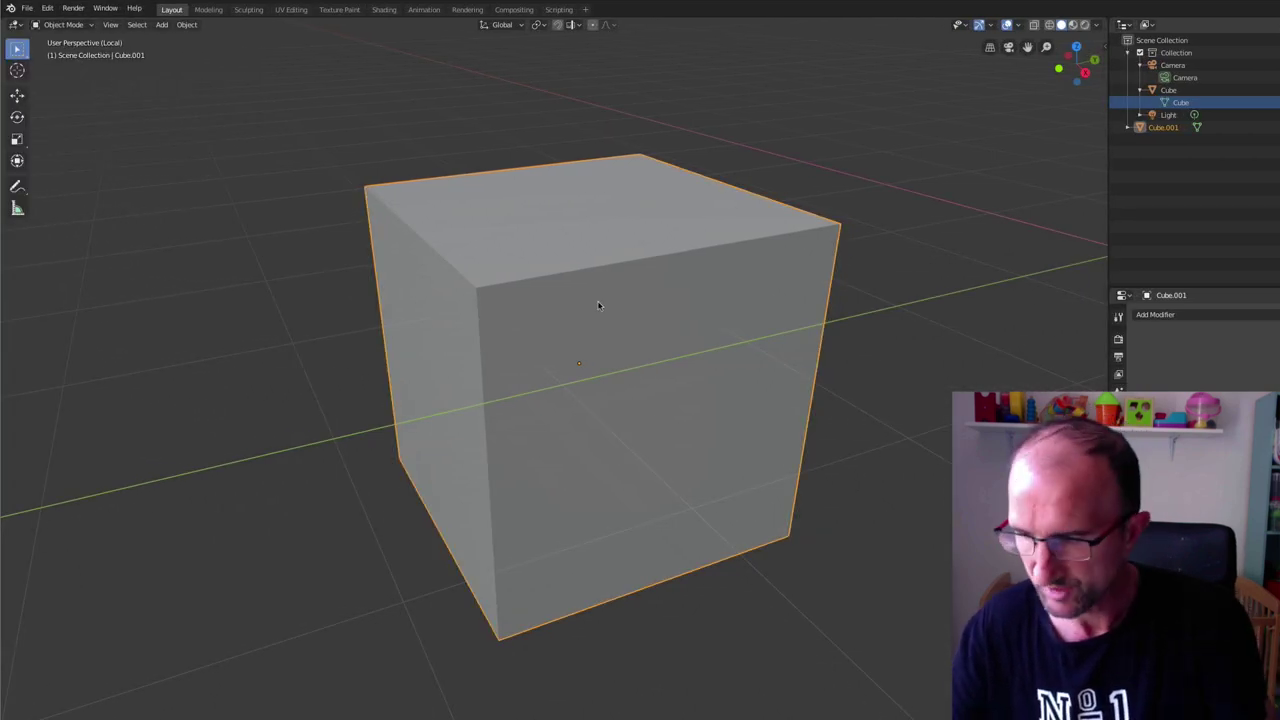
key("KP_Divide")
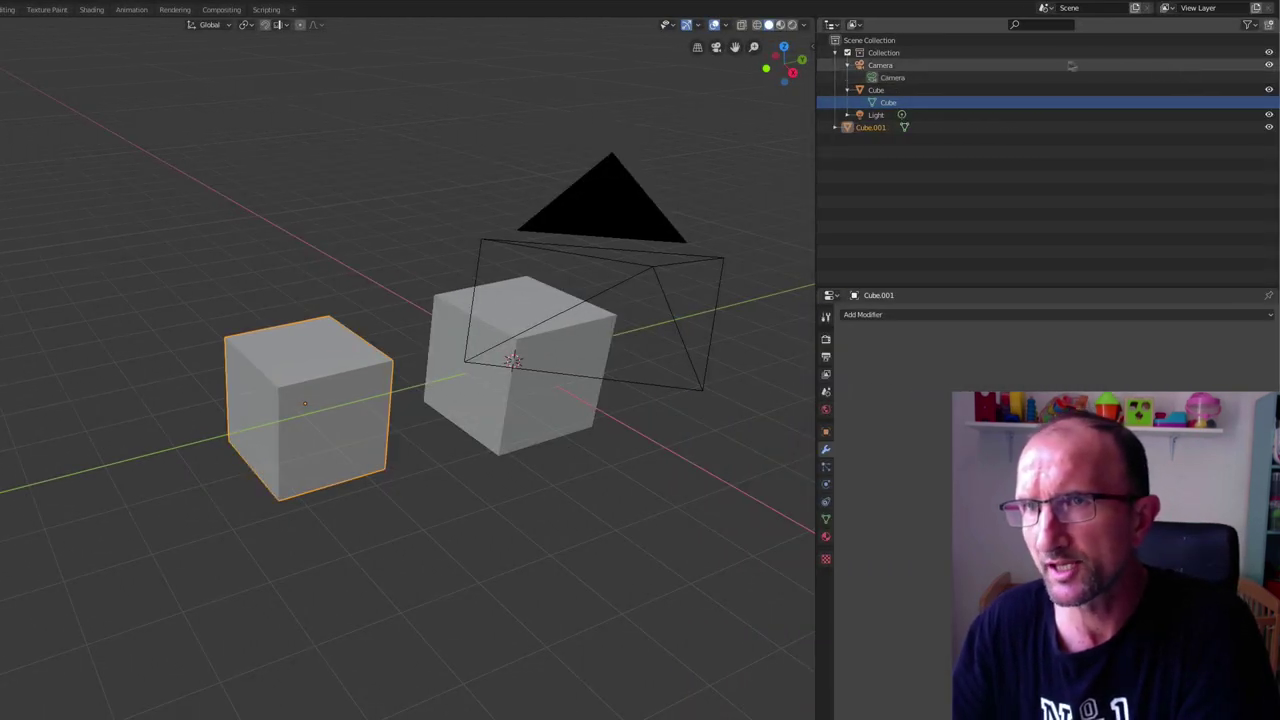
left_click(856, 25)
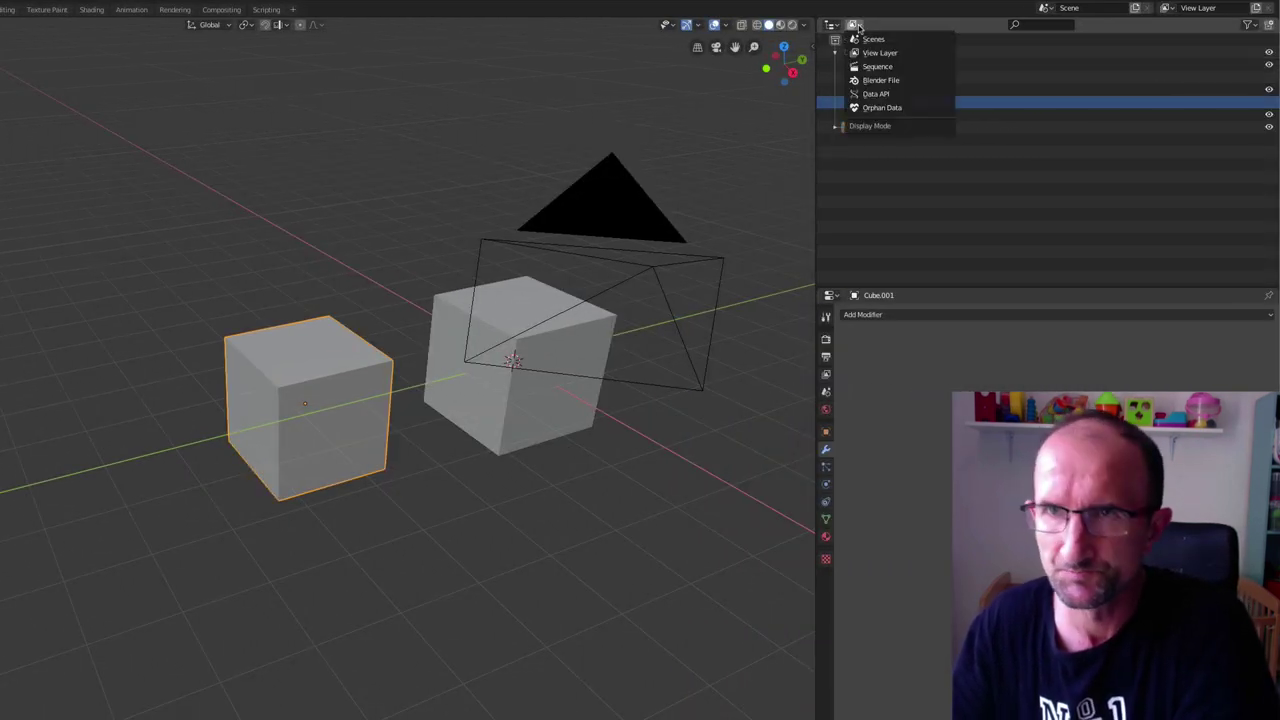
left_click(872, 39)
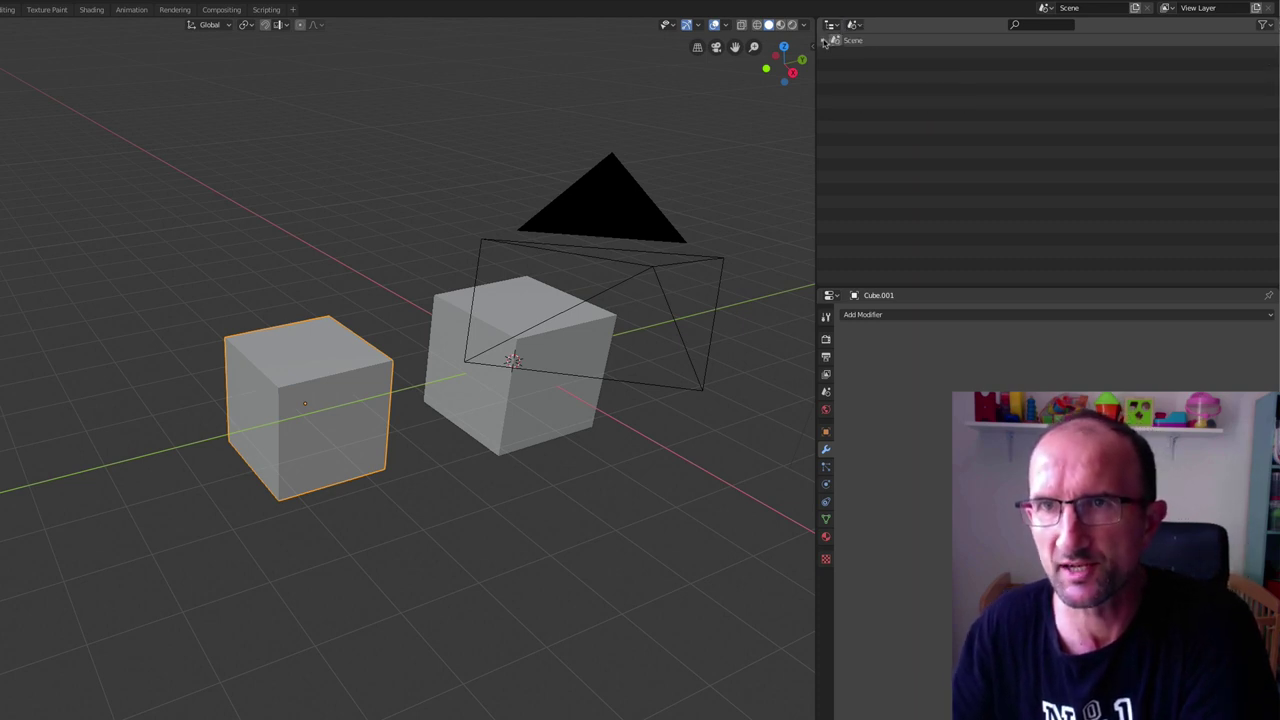
left_click(826, 41)
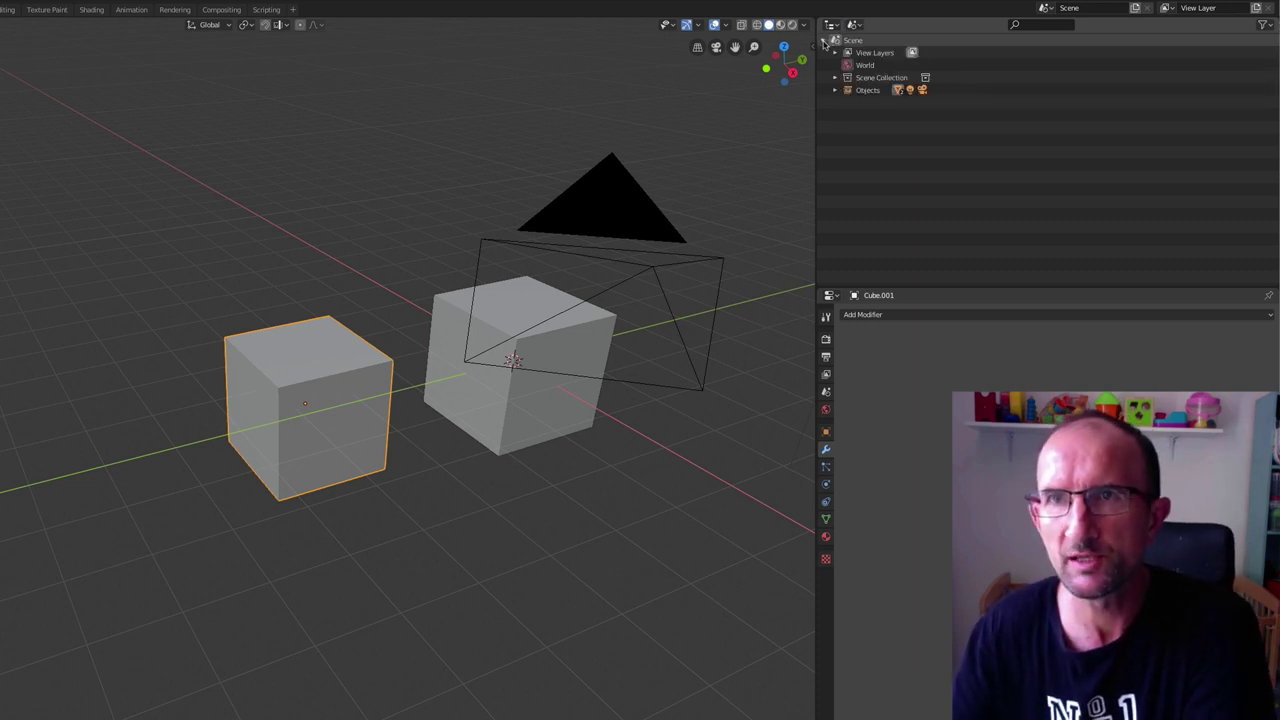
left_click(836, 53)
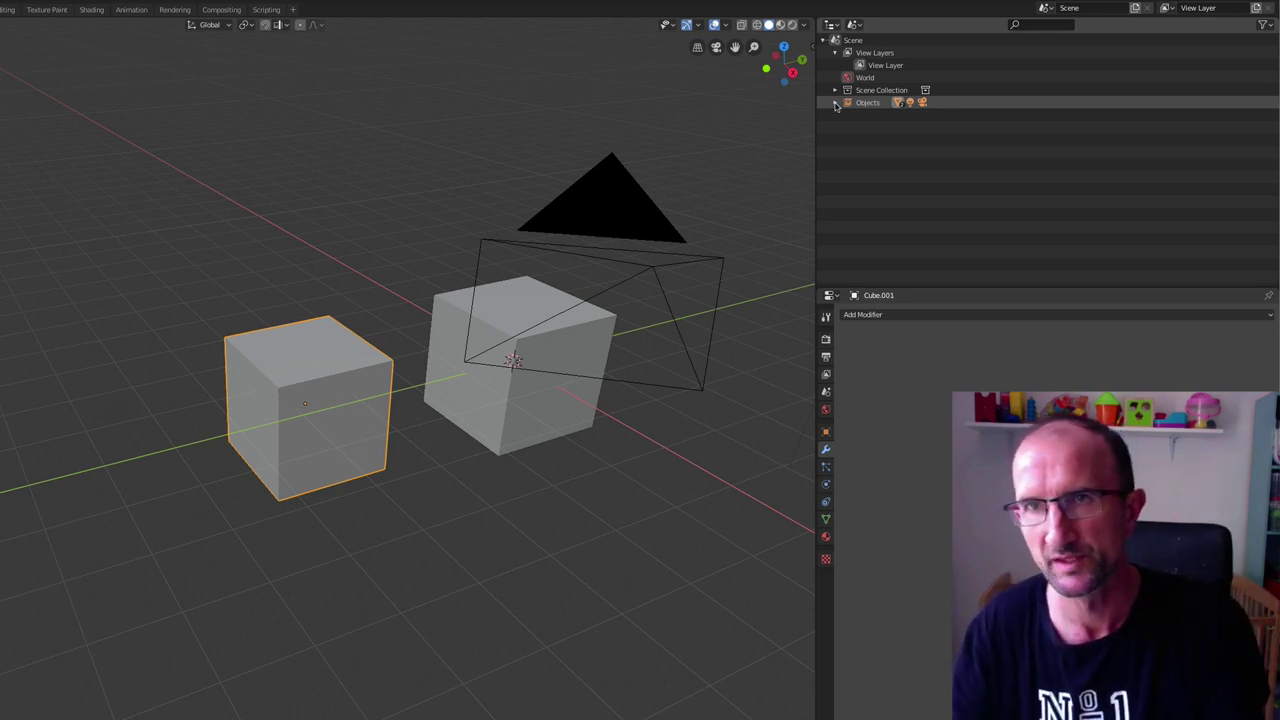
left_click(856, 25)
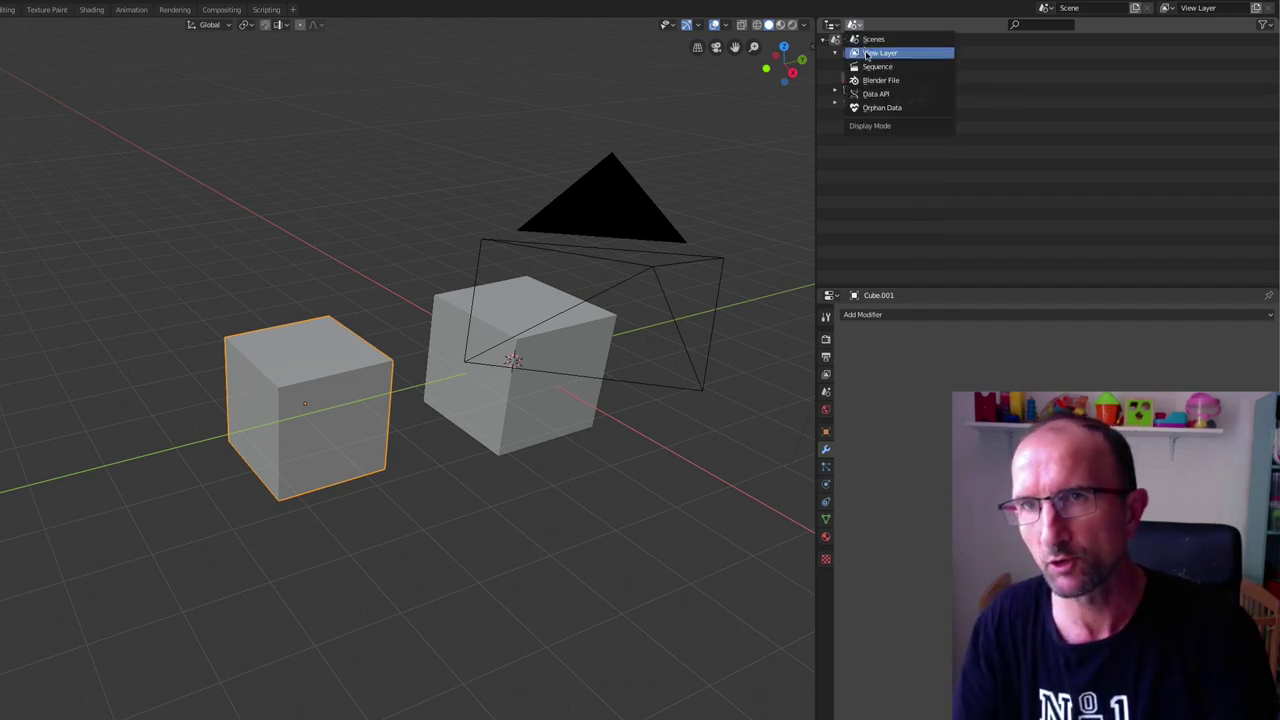
left_click(866, 54)
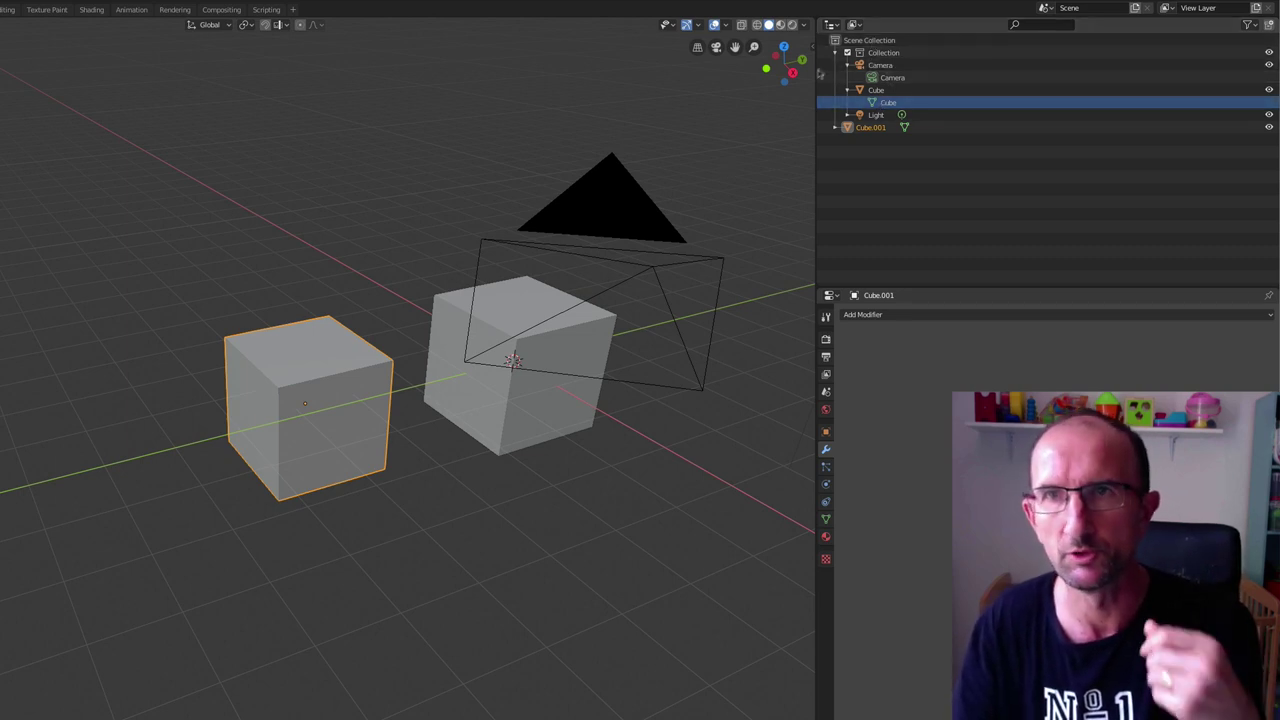
left_click(856, 28)
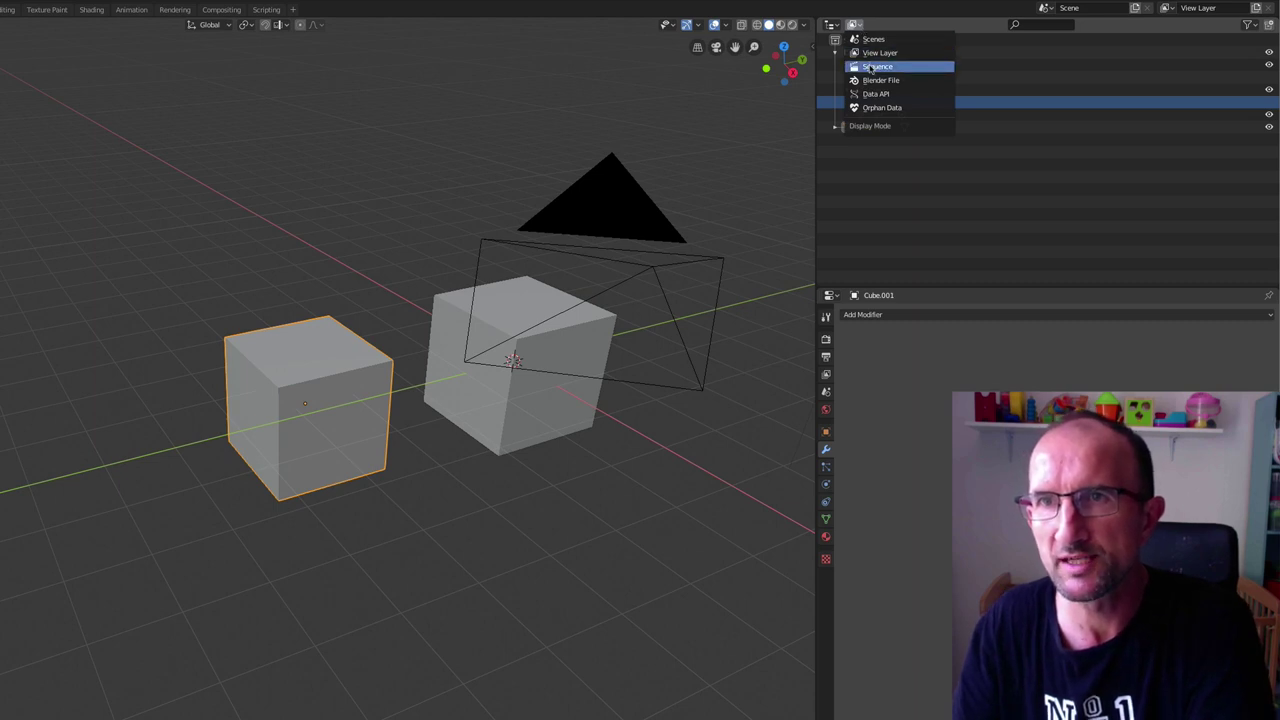
Switch the Outliner display mode to Sequence, then to Blender File.
left_click(875, 64)
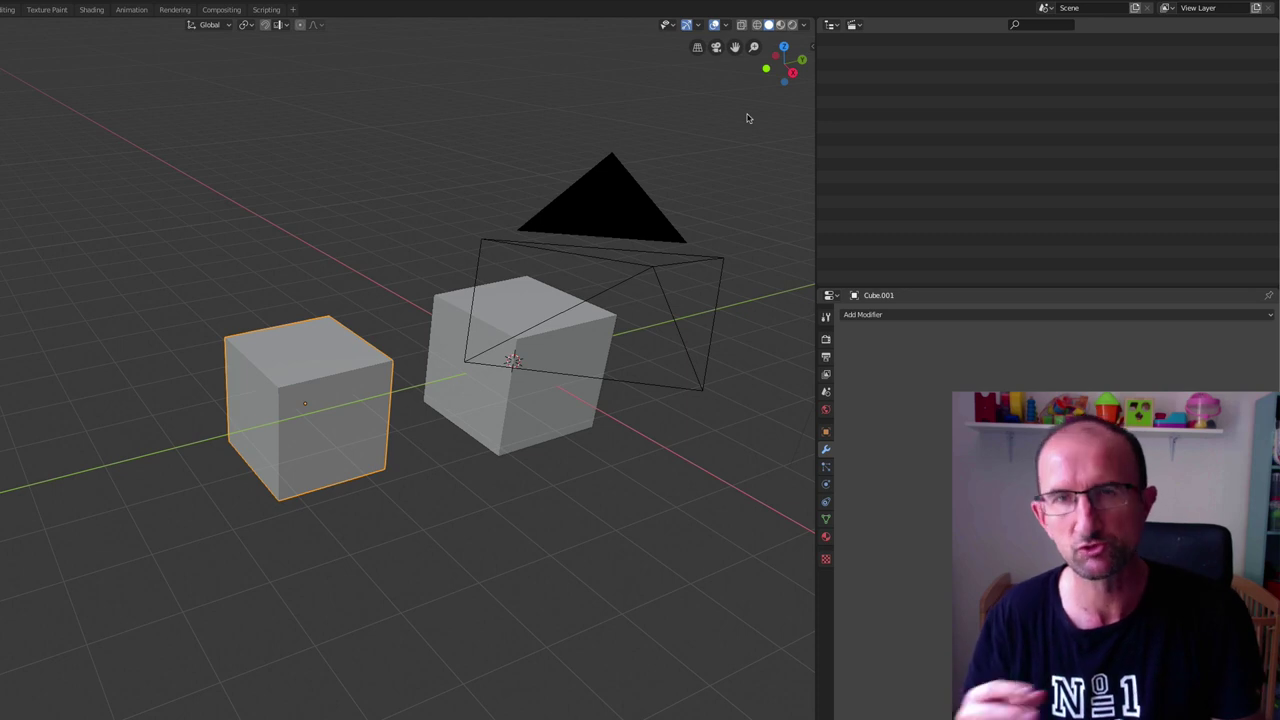
left_click(855, 27)
left_click(867, 80)
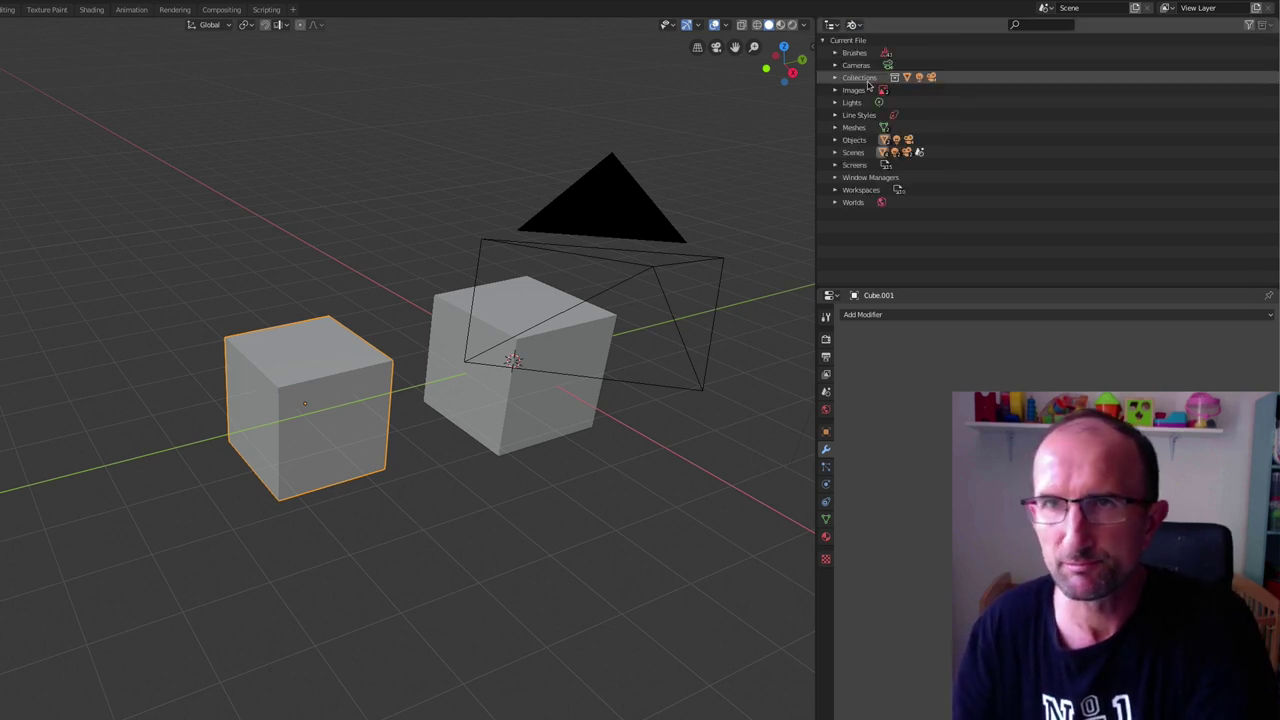
left_click(855, 25)
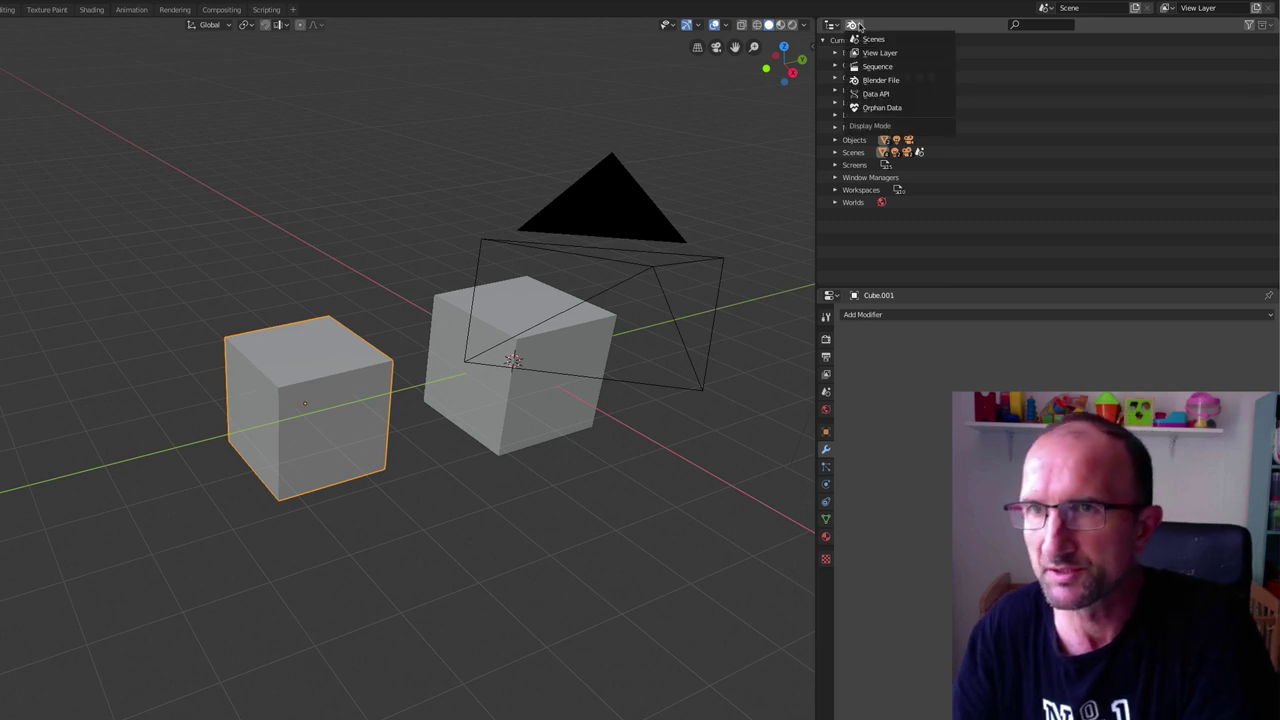
left_click(885, 24)
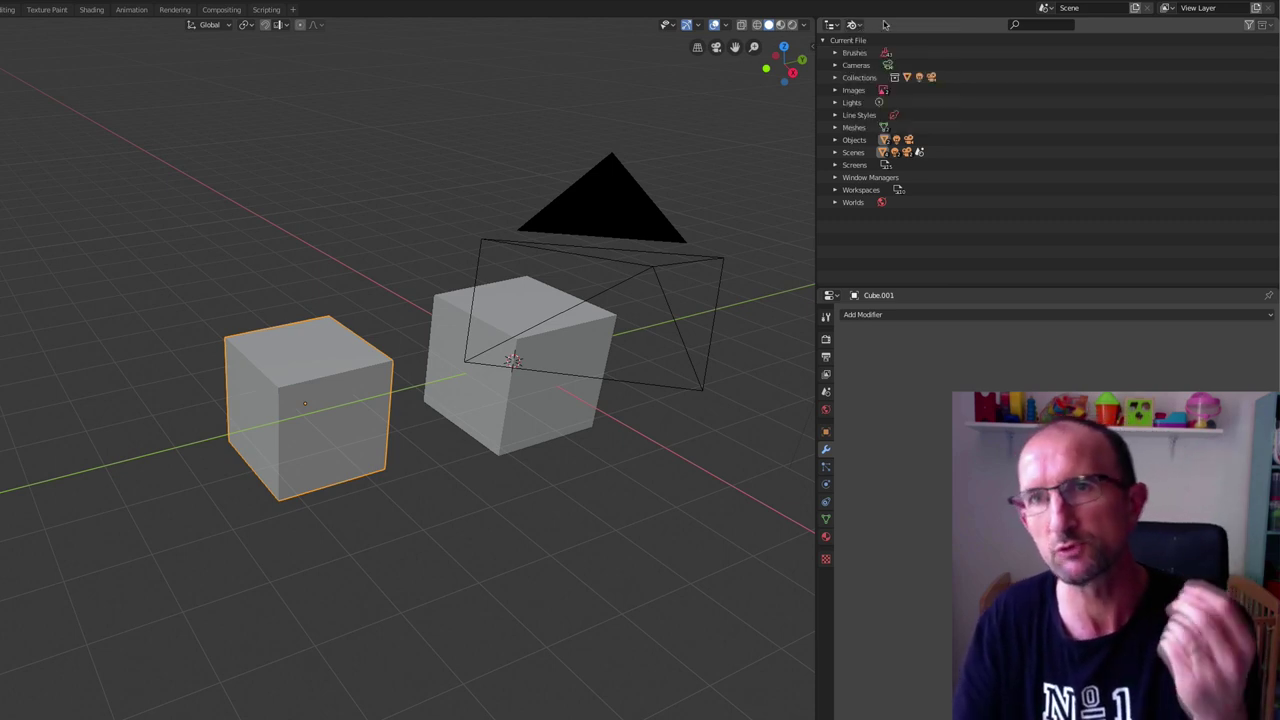
Expand and collapse Brushes and Images, revealing Render Result and Viewer Node.
left_click(835, 53)
left_click(835, 53)
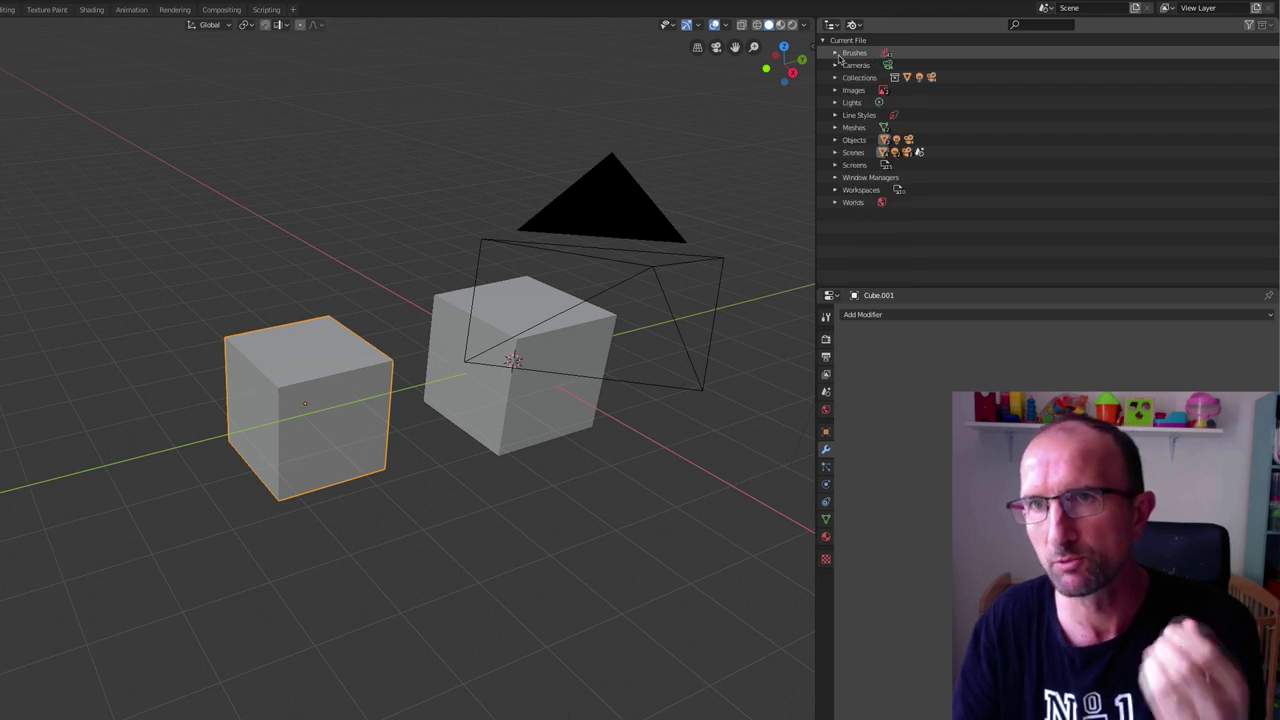
left_click(835, 90)
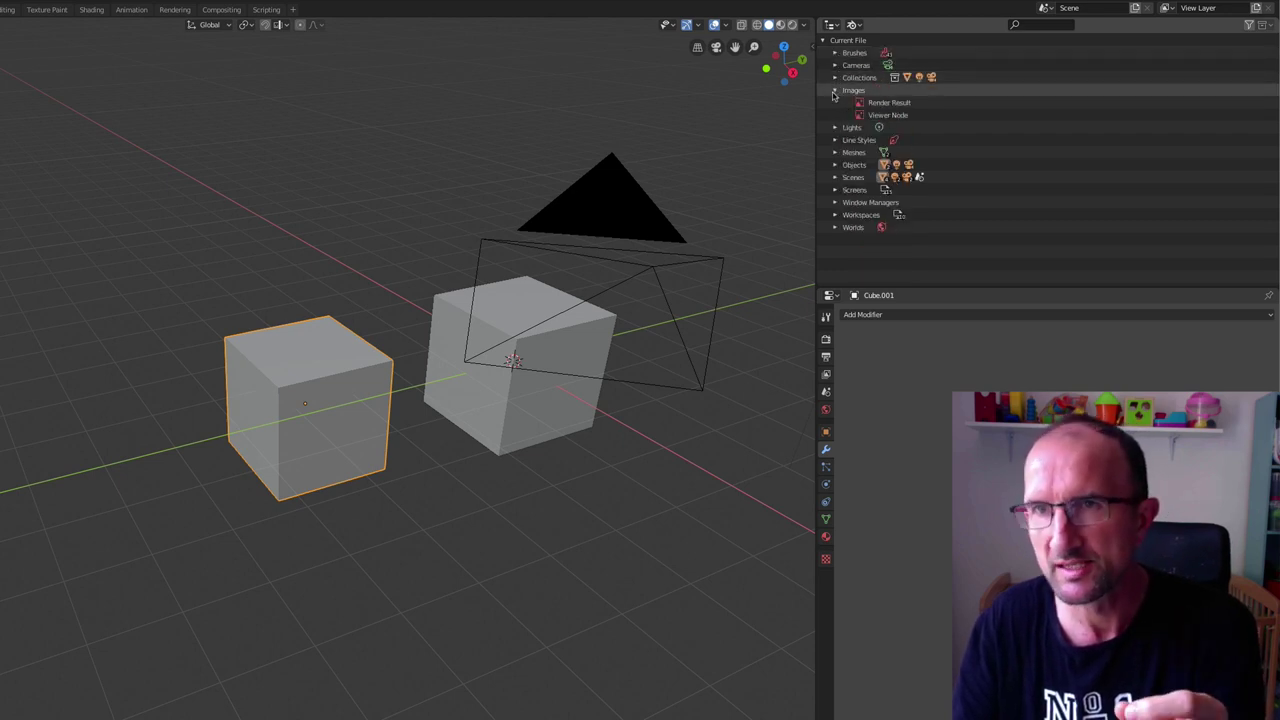
left_click(835, 90)
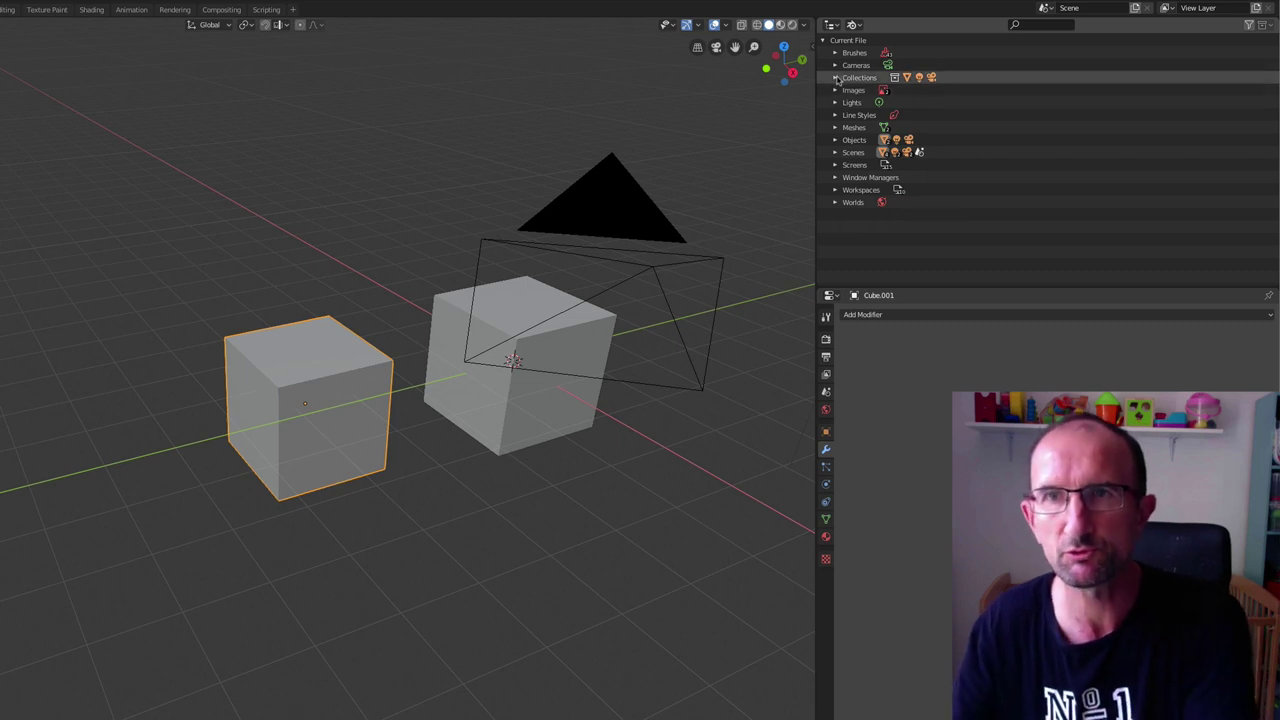
left_click(853, 24)
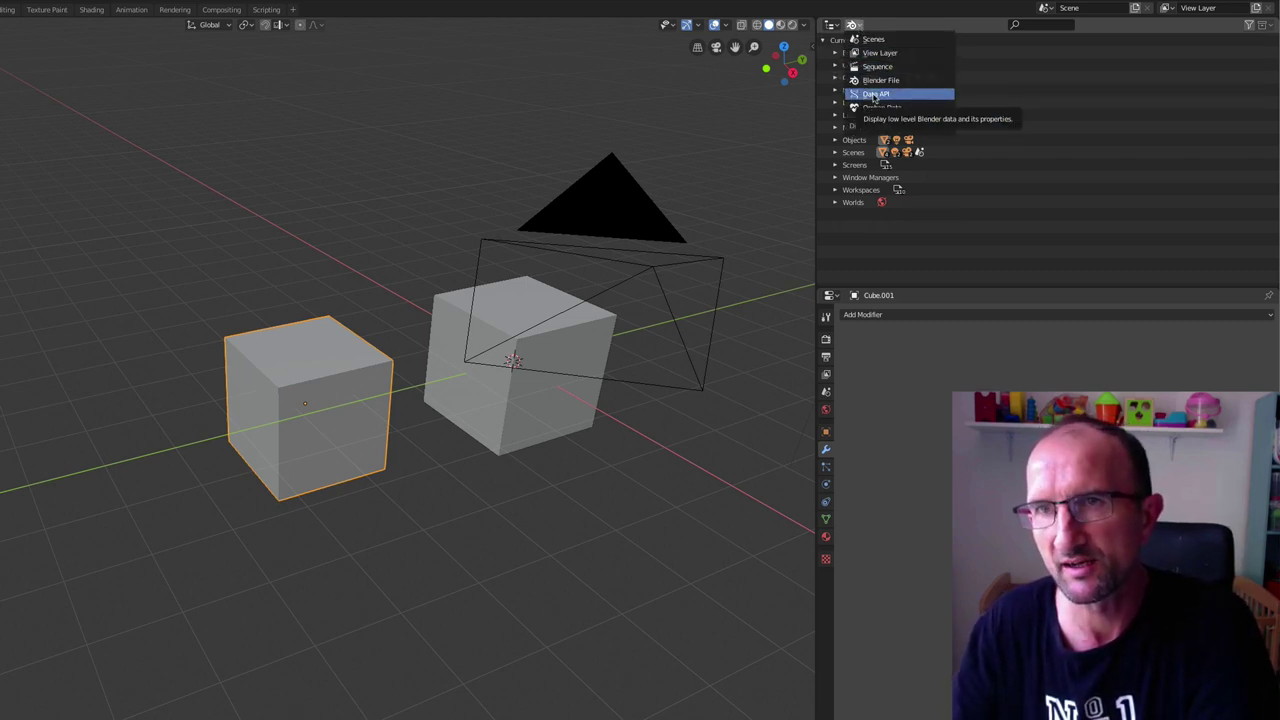
Switch the Outliner to Data API, inspect the Version entry, then switch to Orphan Data.
left_click(875, 94)
scroll(896, 106, "down", 5)
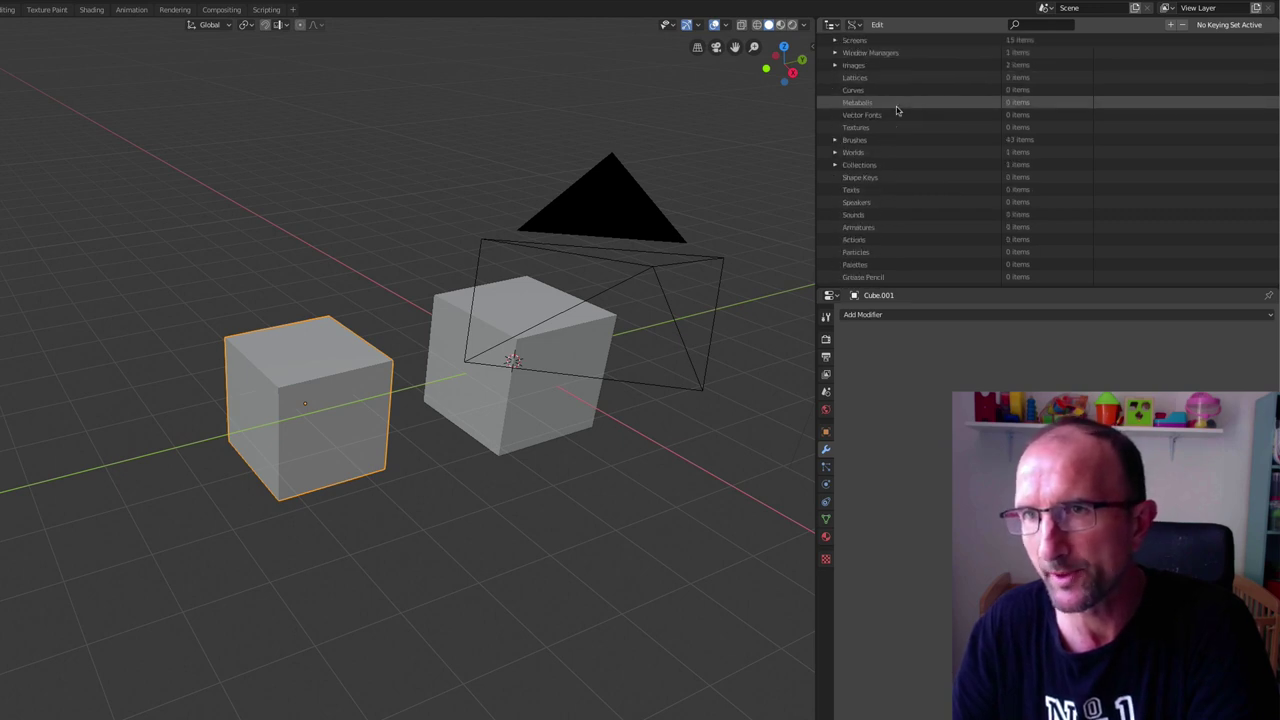
scroll(896, 106, "up", 5)
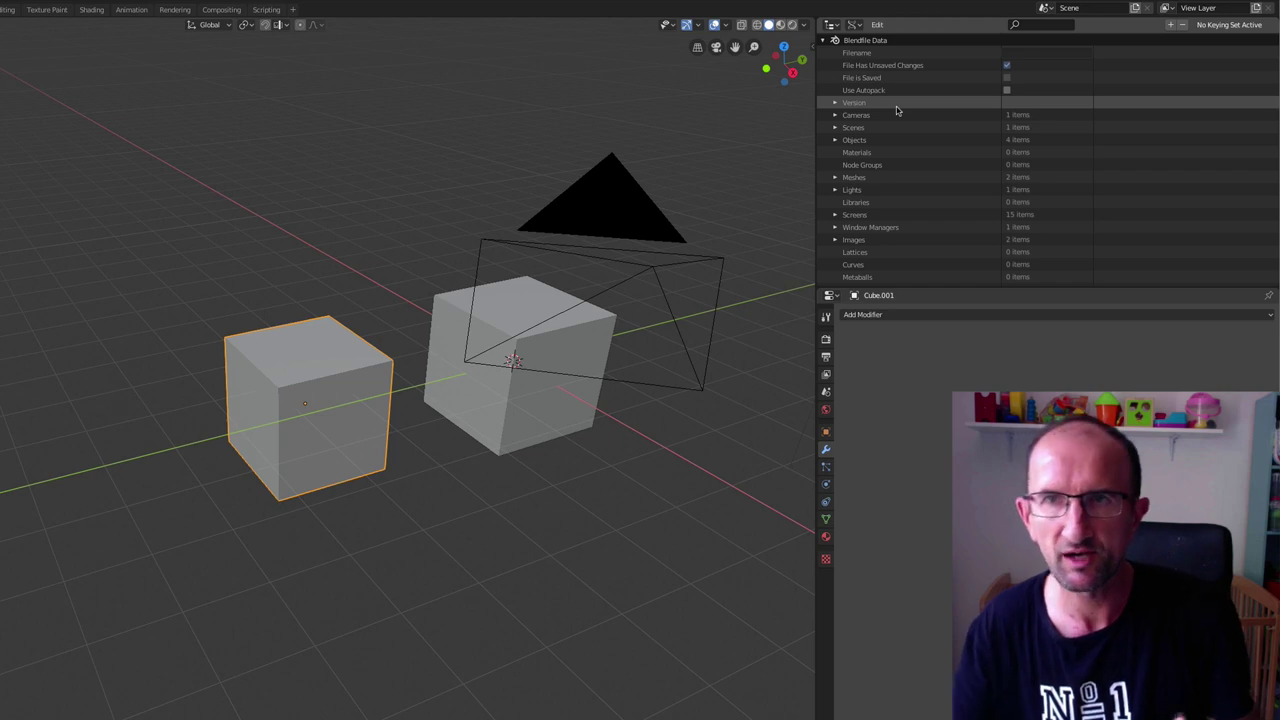
left_click(835, 103)
left_click(835, 103)
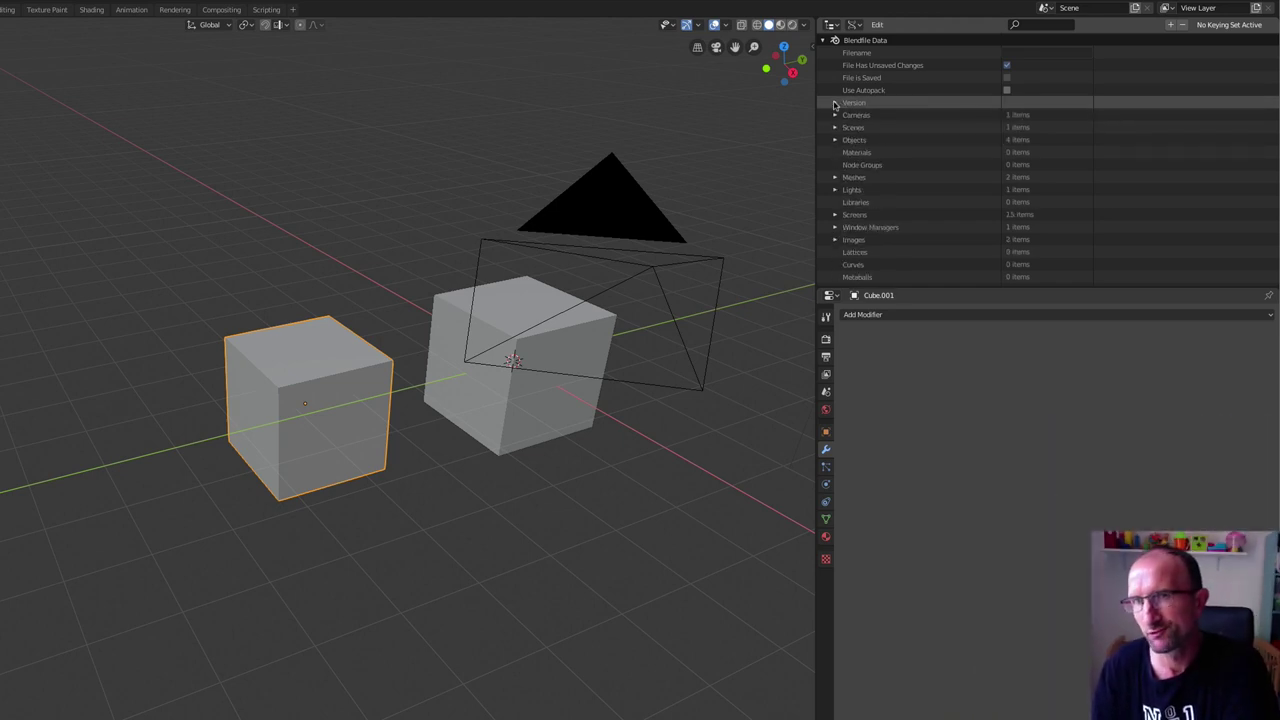
left_click(860, 28)
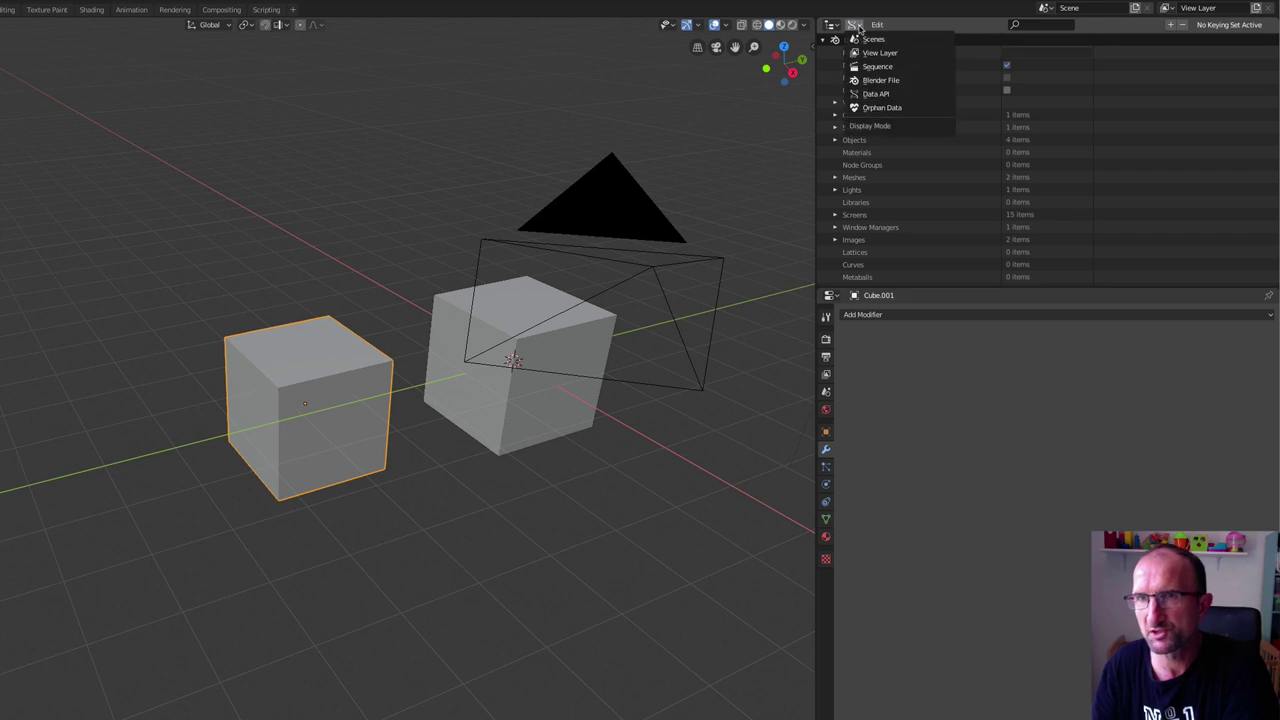
left_click(873, 110)
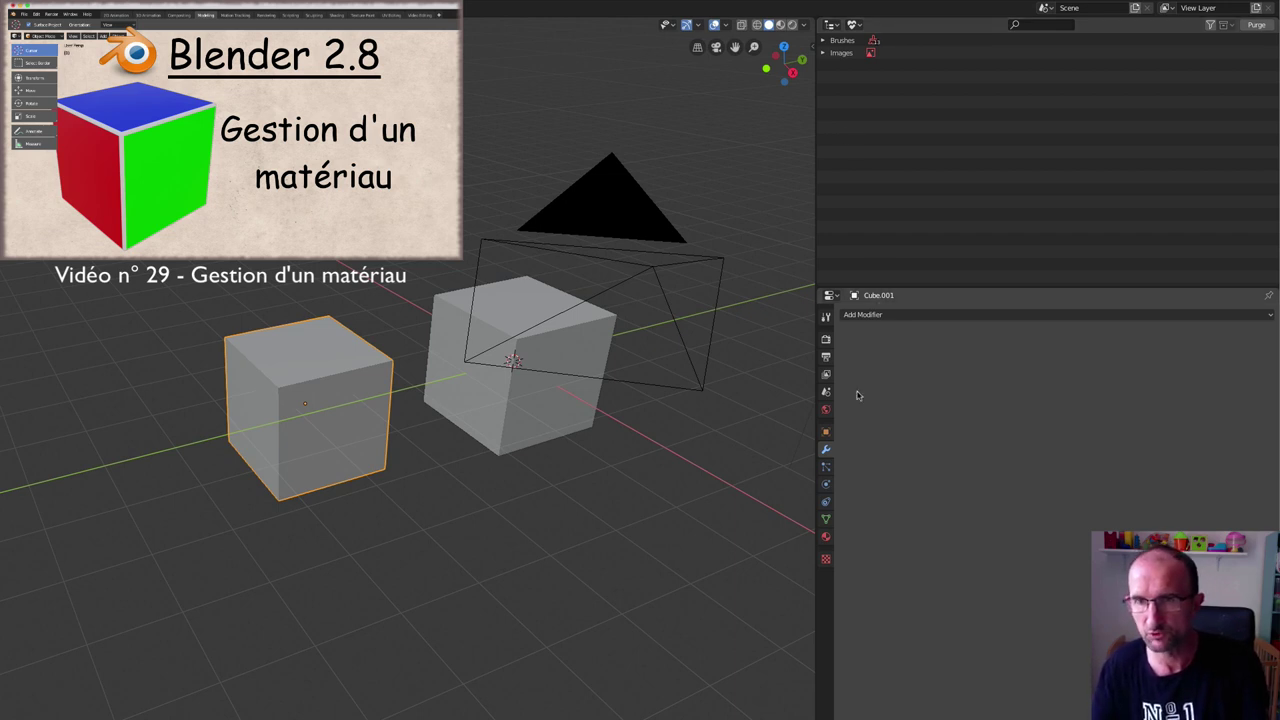
Give Cube.001 four material slots, each with a new material.
left_click(826, 536)
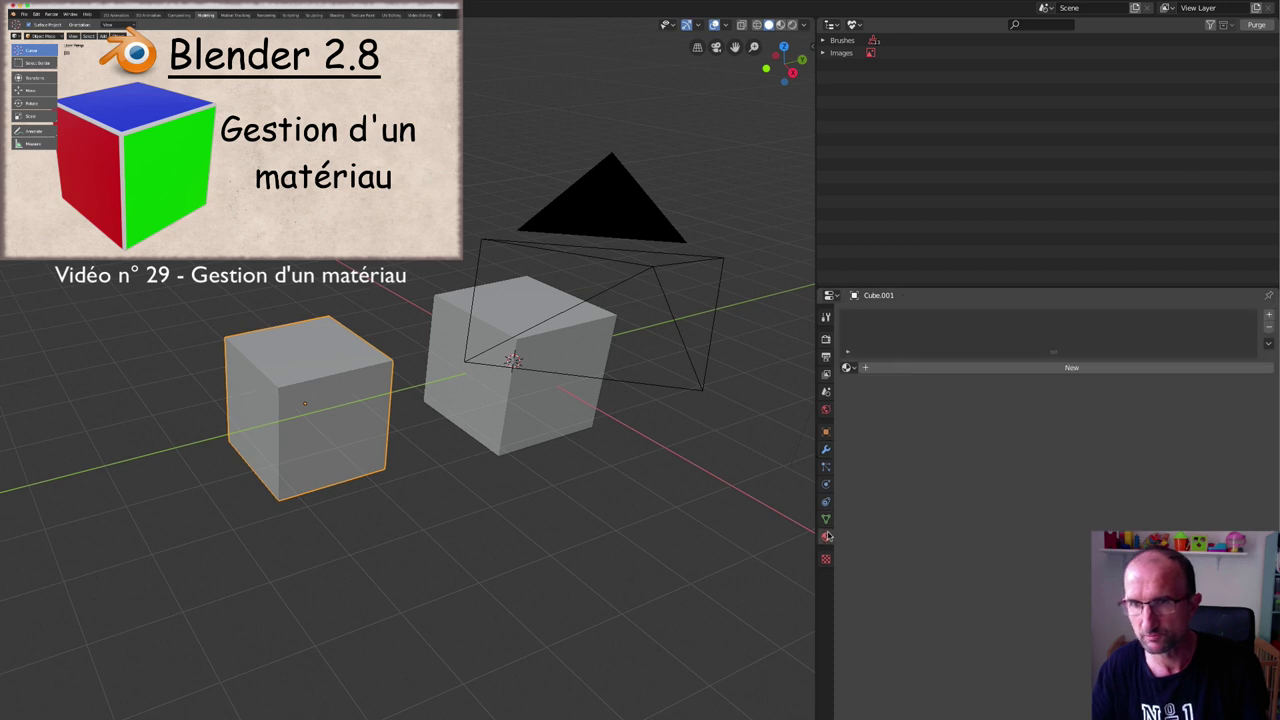
left_click(1097, 370)
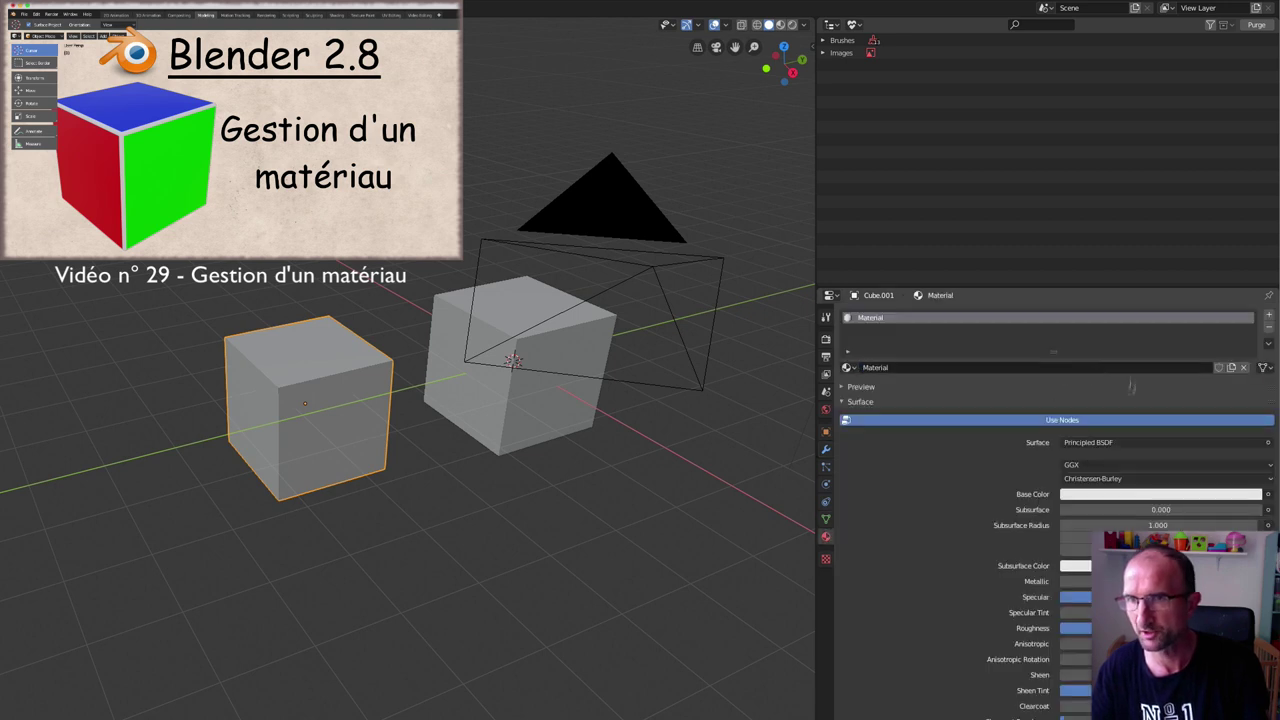
left_click(1270, 316)
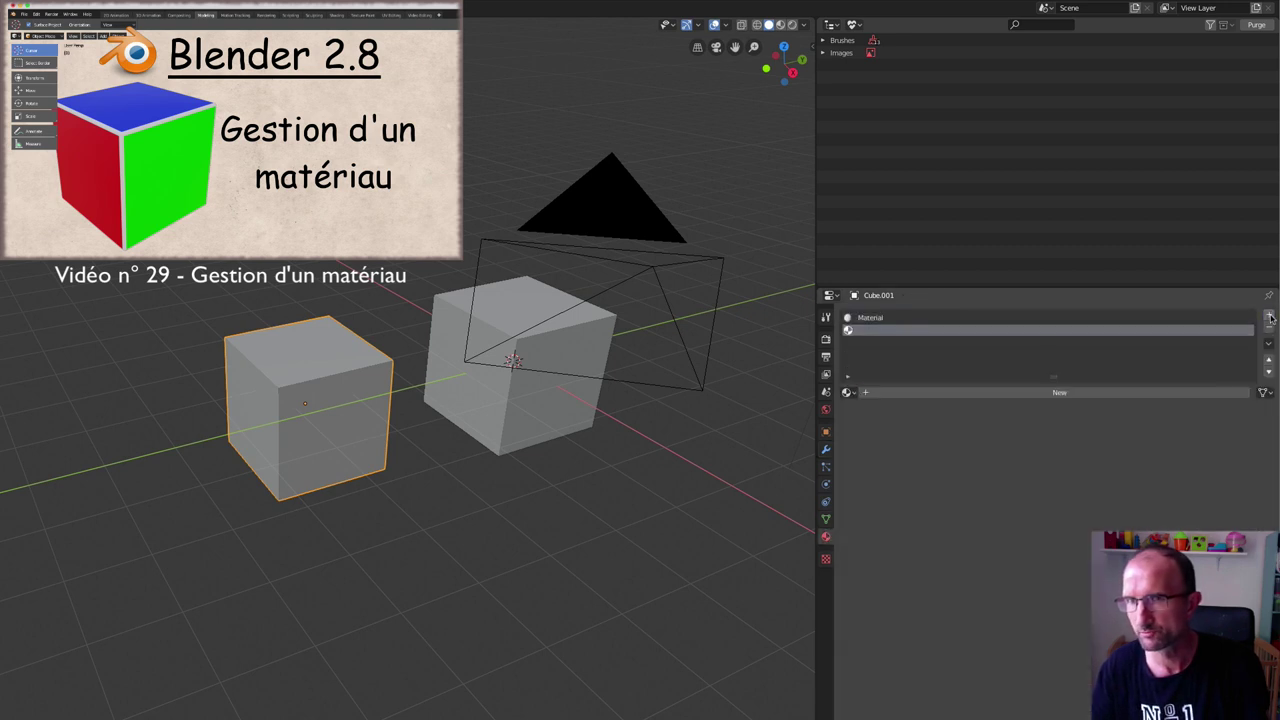
left_click(1270, 316)
left_click(1270, 316)
left_click(909, 331)
left_click(1058, 393)
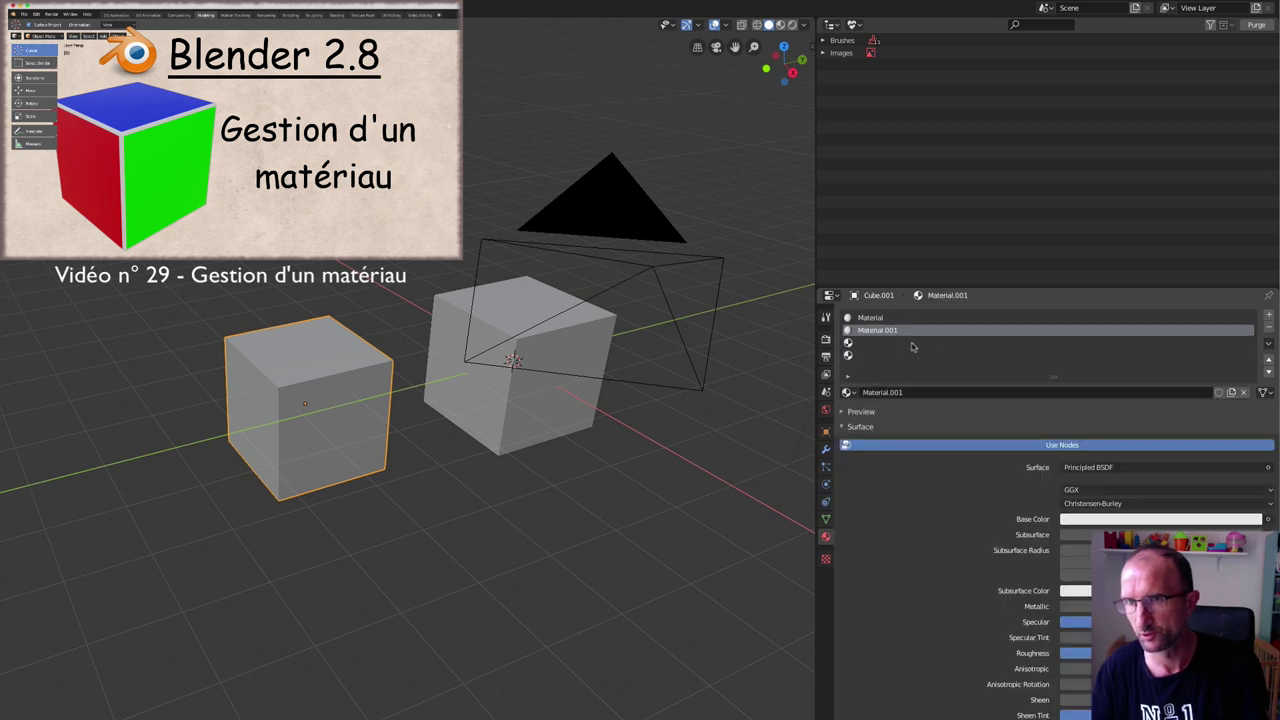
left_click(1045, 343)
left_click(884, 357)
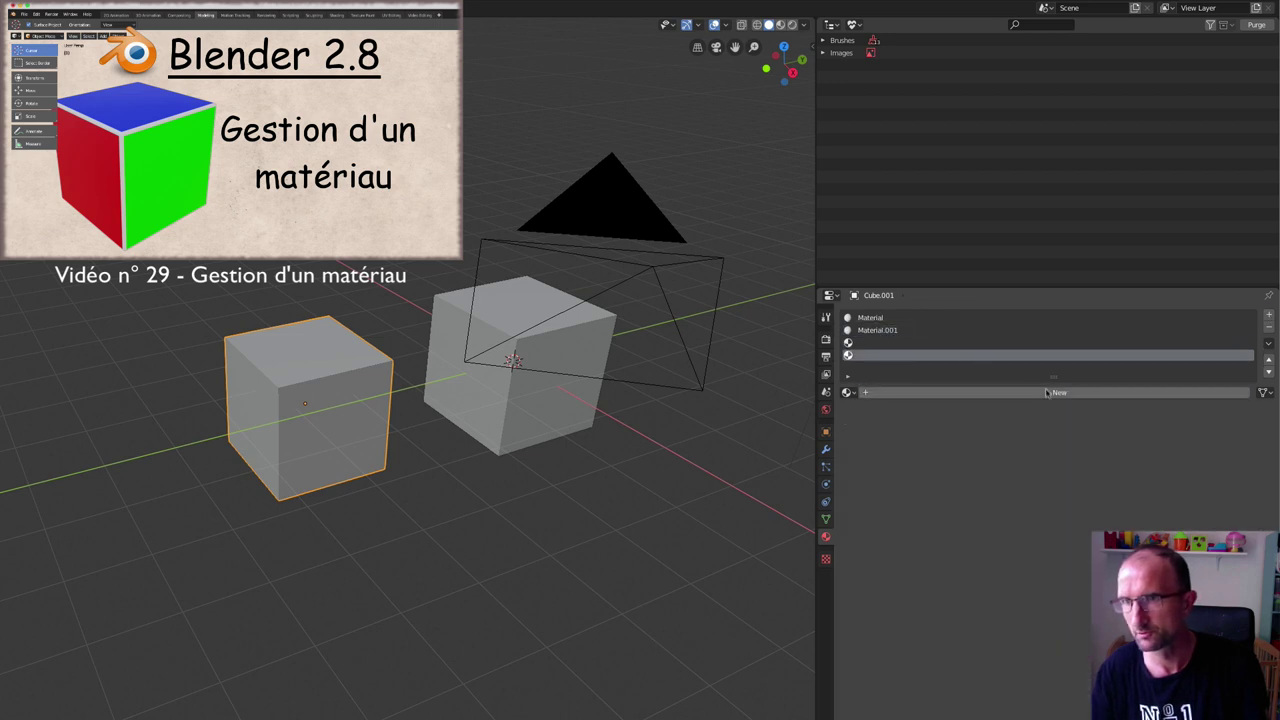
left_click(1050, 393)
left_click(930, 343)
left_click(1059, 393)
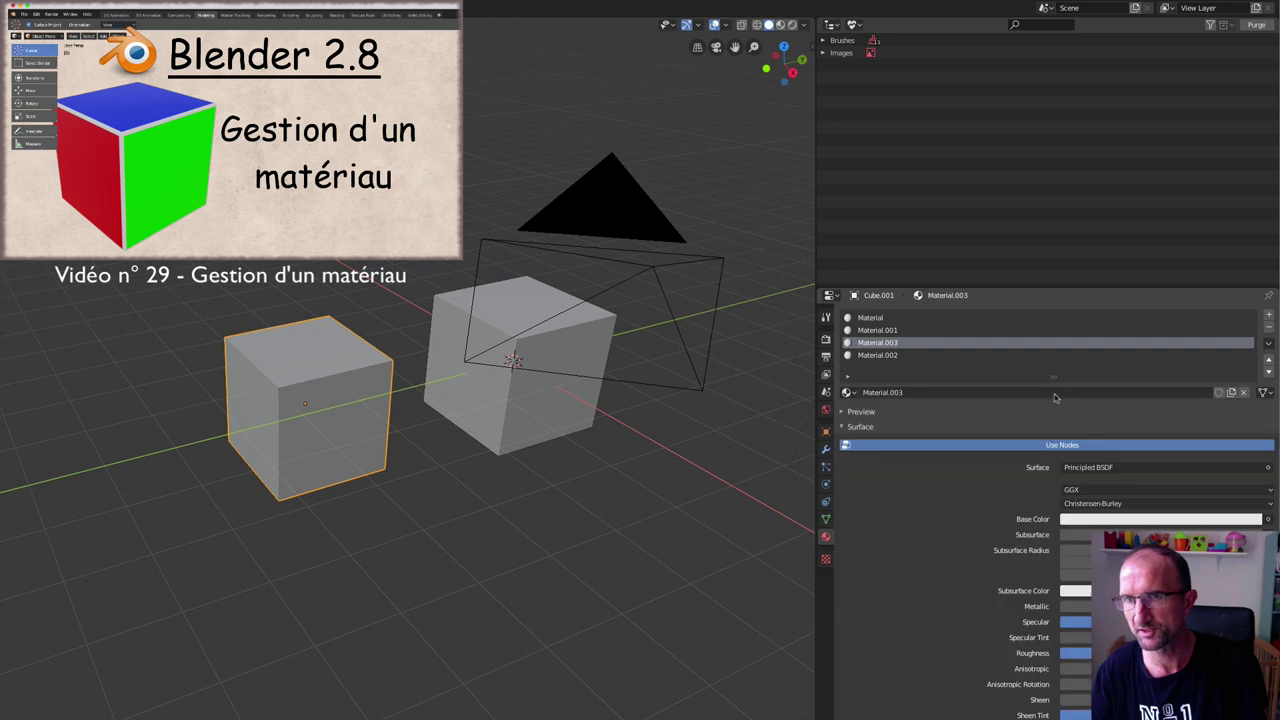
Set Base Color green on Material.003, red on Material.001 and blue on Material.
left_click(1116, 518)
left_click(1190, 400)
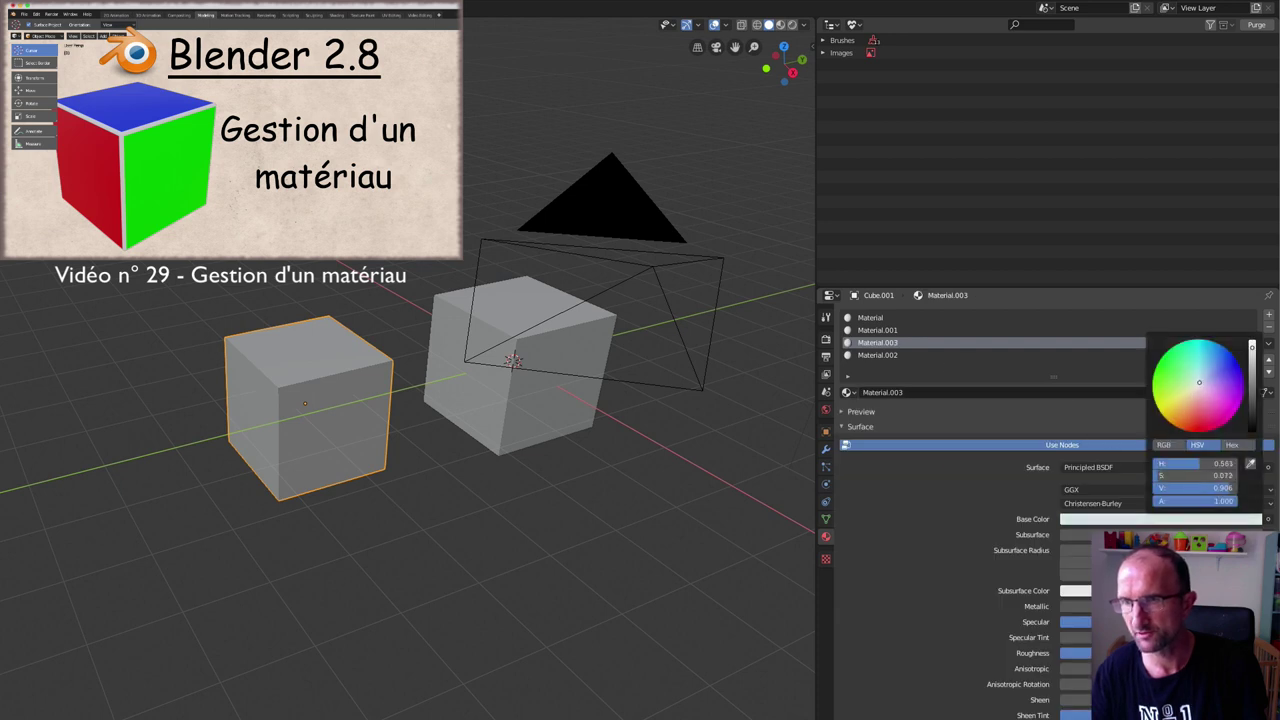
left_click(879, 331)
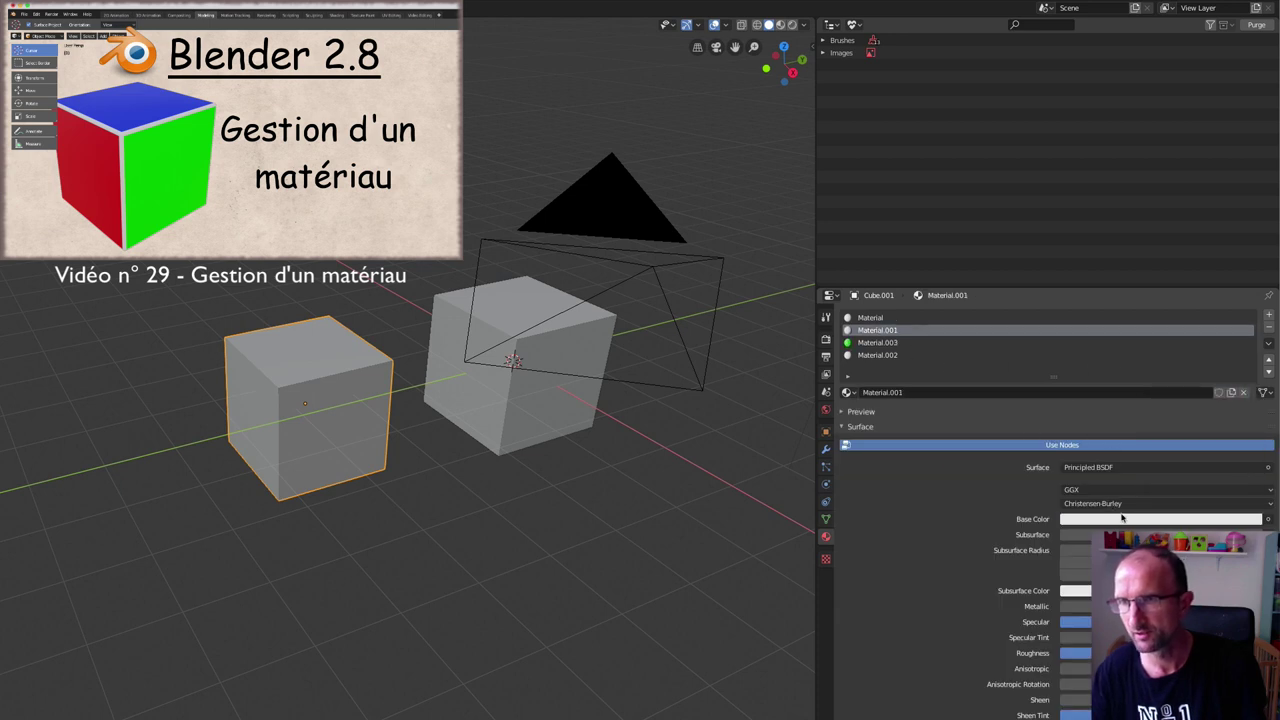
left_click(1124, 519)
left_click(1205, 430)
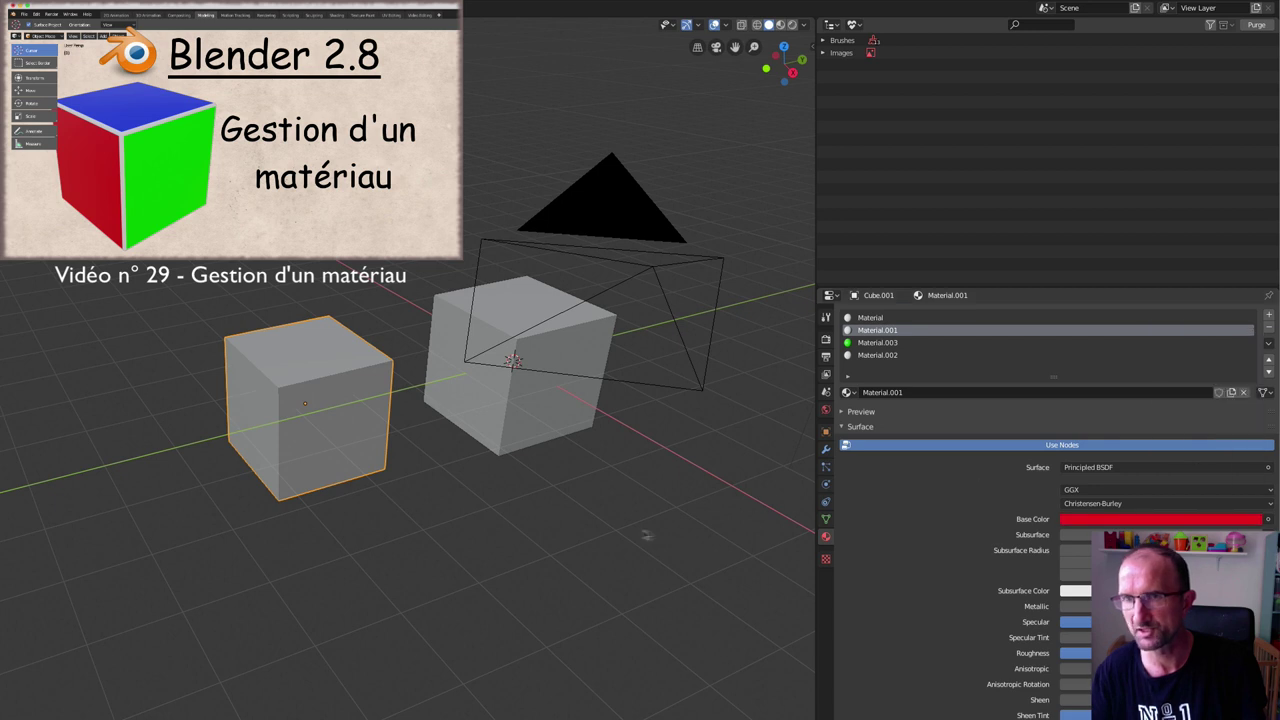
left_click(870, 317)
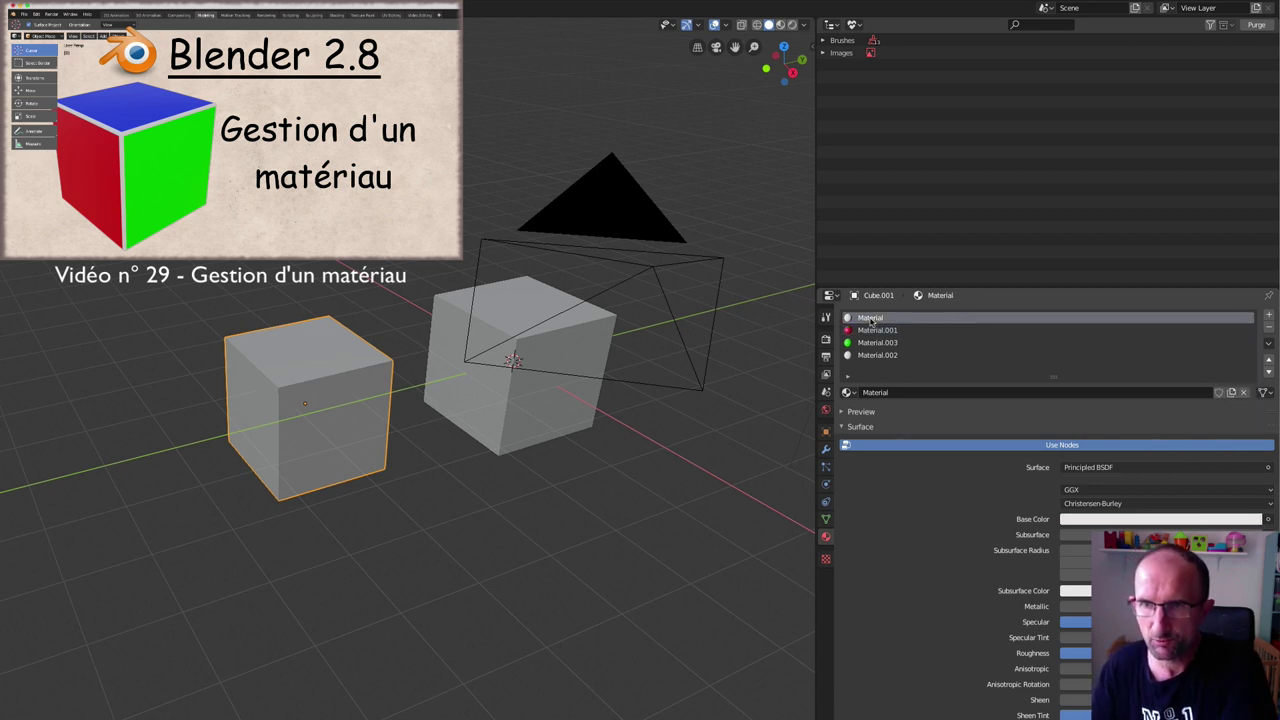
left_click(1120, 519)
left_click(1150, 519)
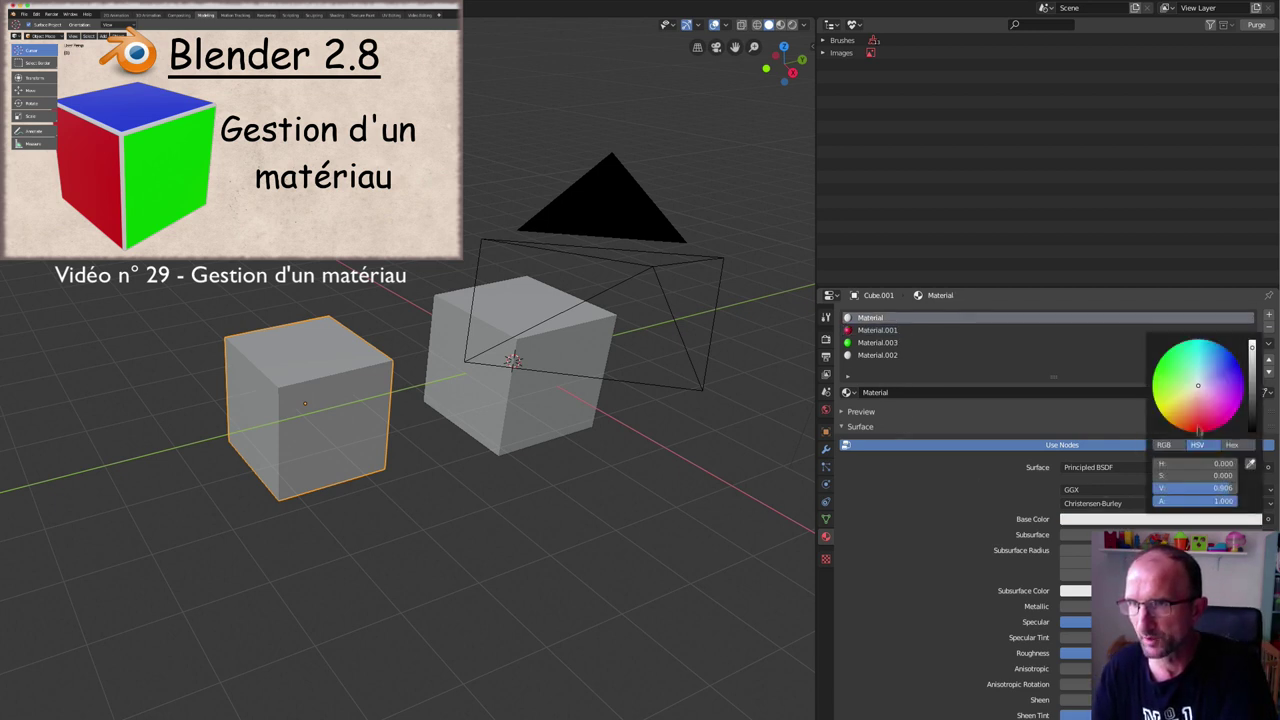
left_click_drag(1202, 420, 1232, 357)
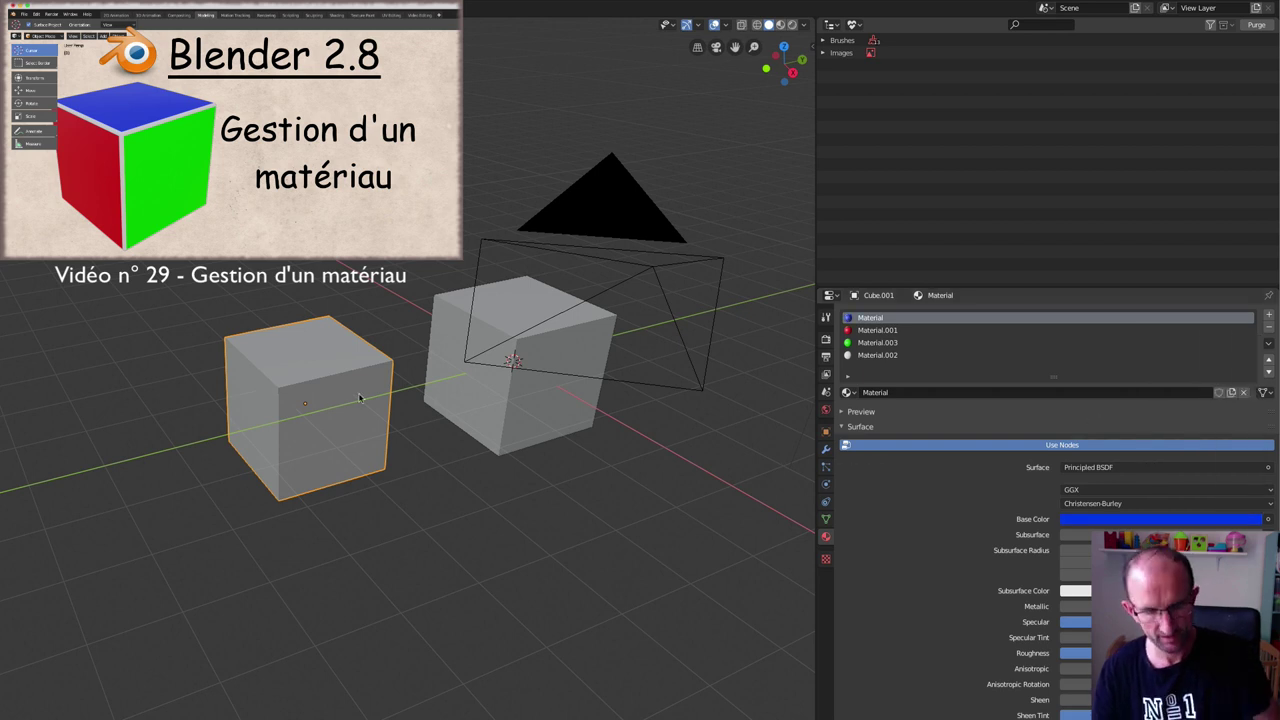
Switch the viewport to Material Preview and check the red, green, white and blue slots.
key("z")
left_click(359, 466)
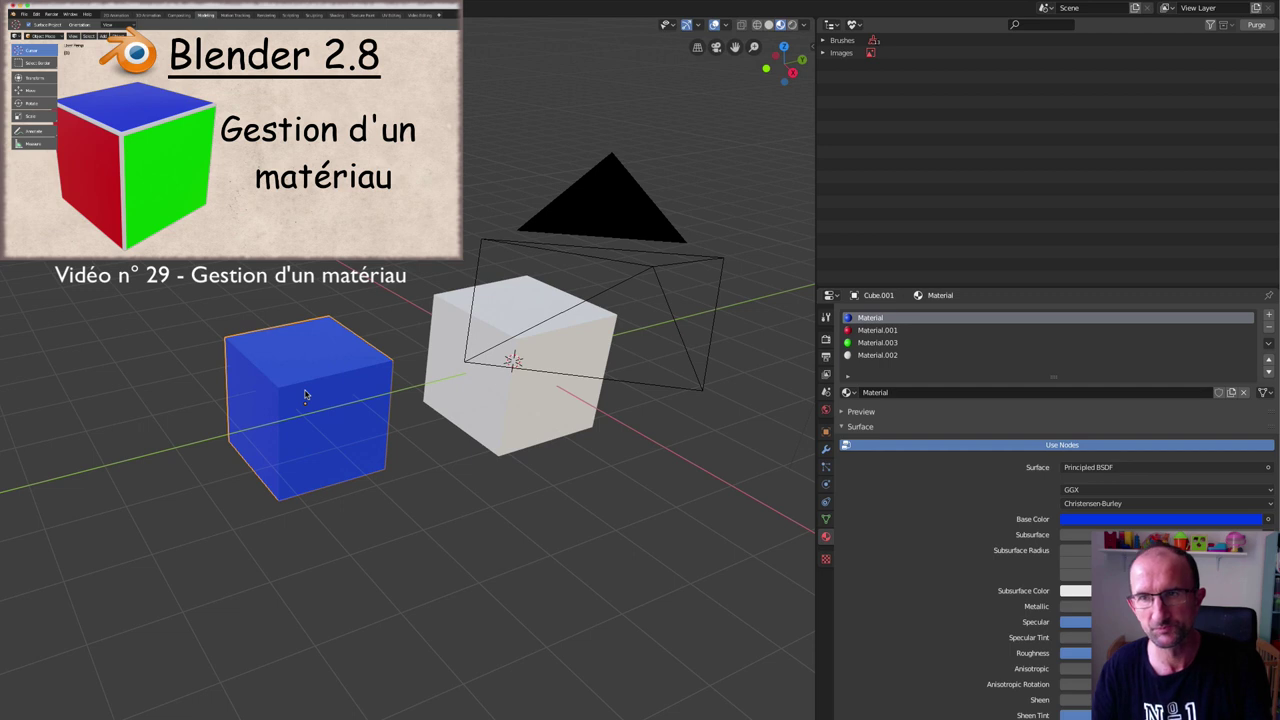
left_click(862, 331)
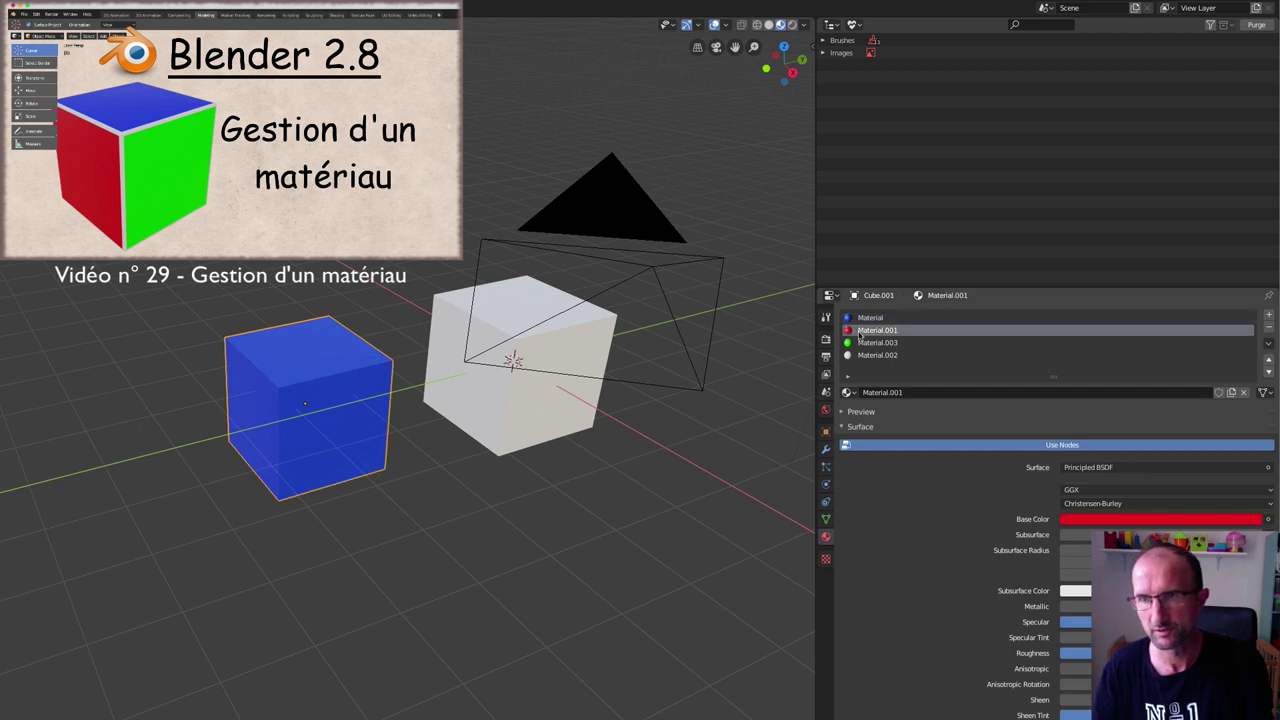
left_click(864, 342)
left_click(869, 356)
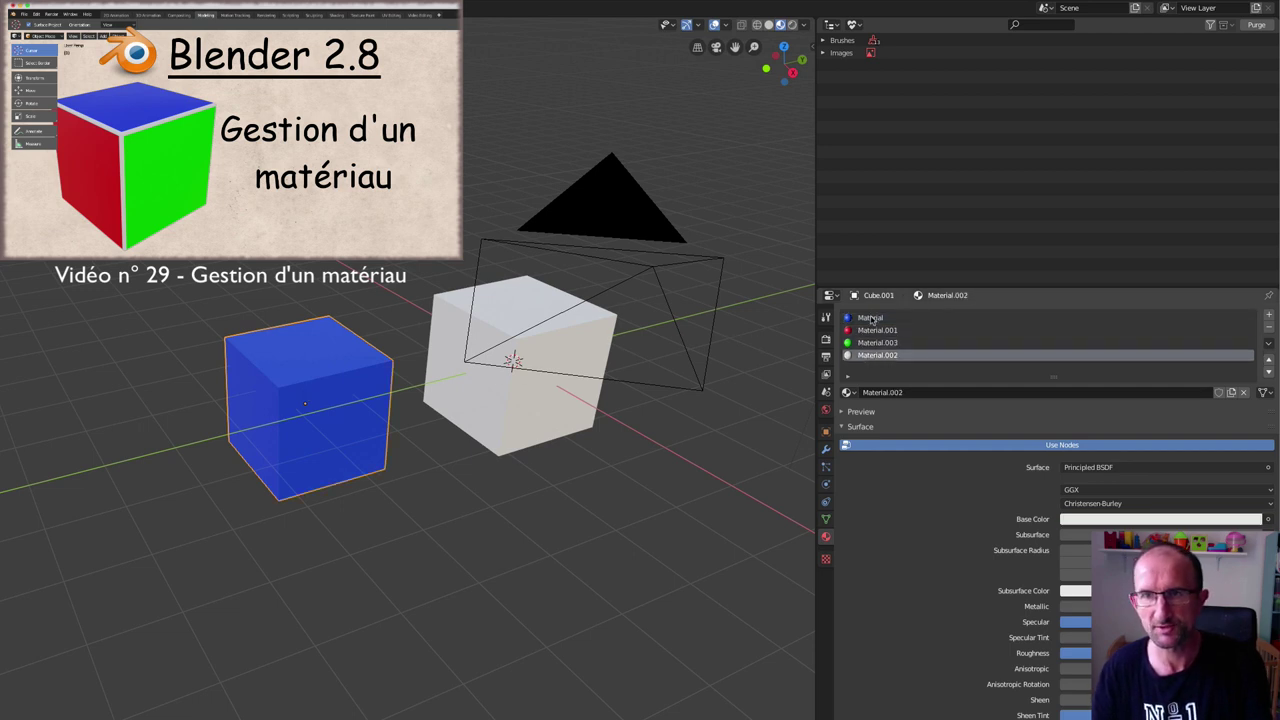
left_click(871, 319)
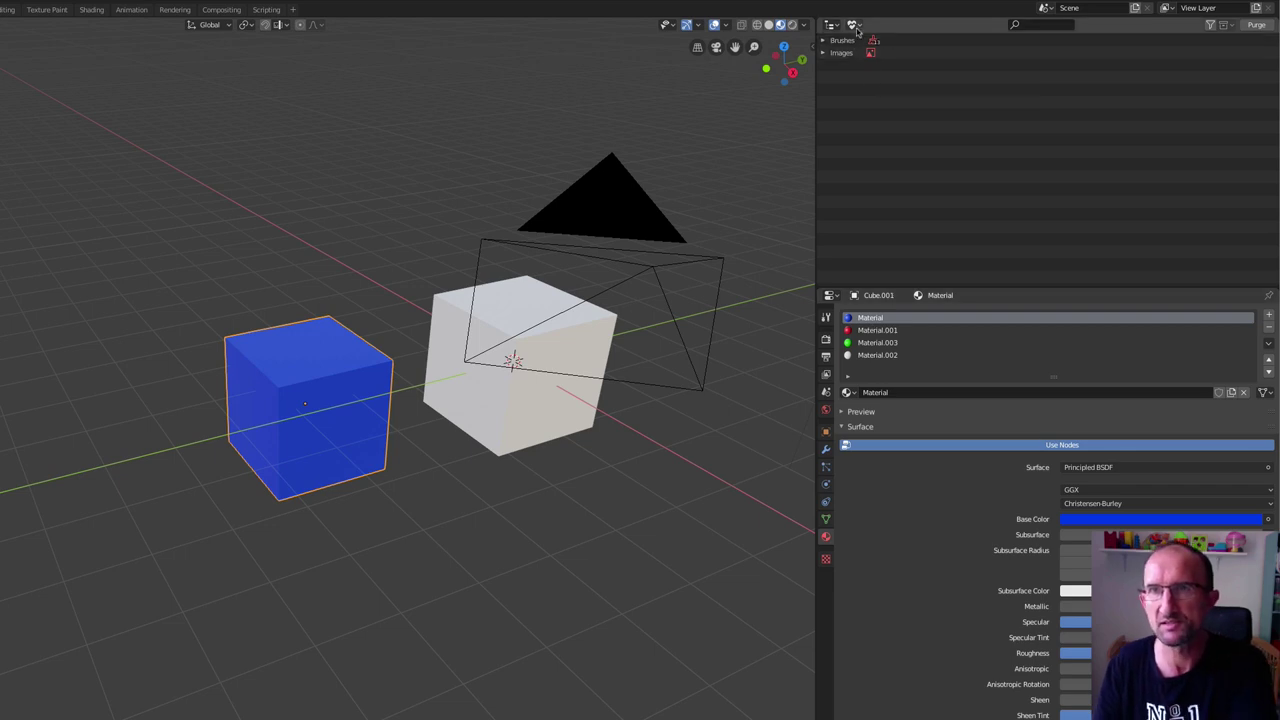
Switch the Outliner to Orphan Data, browse Images and Brushes, and remove Cube.001's green Material.003 slot.
left_click(852, 24)
left_click(874, 107)
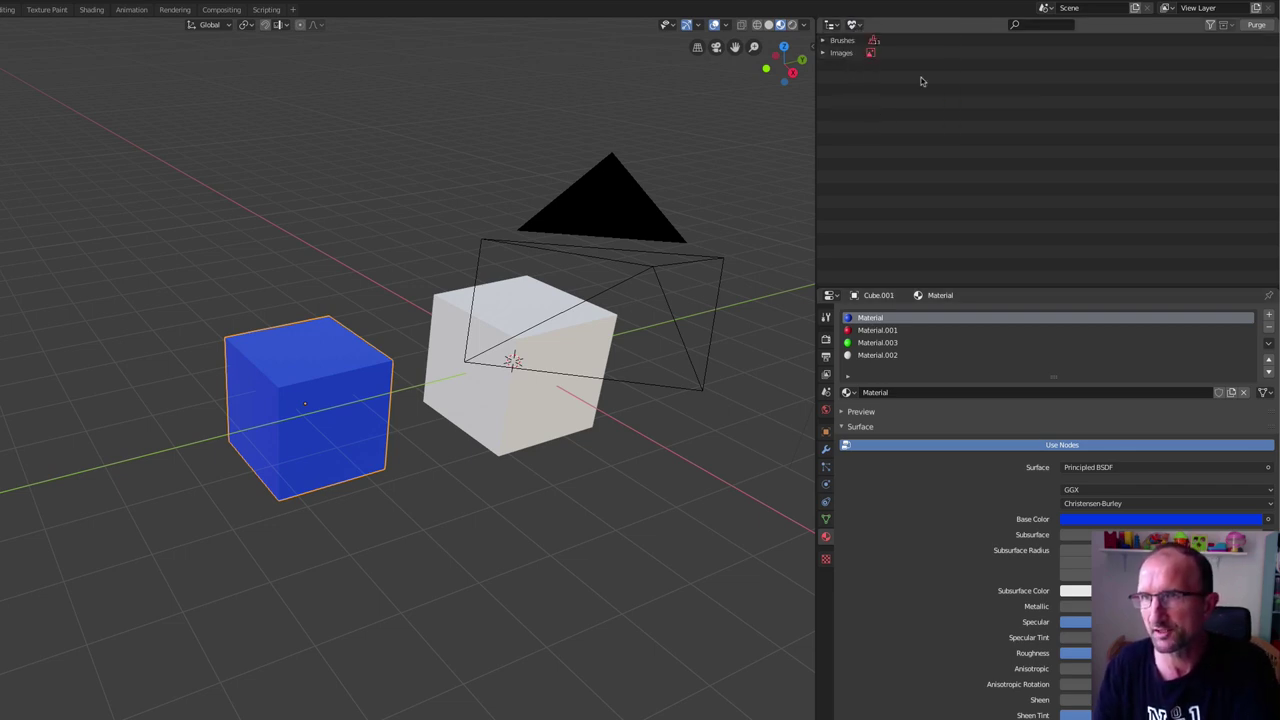
left_click(823, 53)
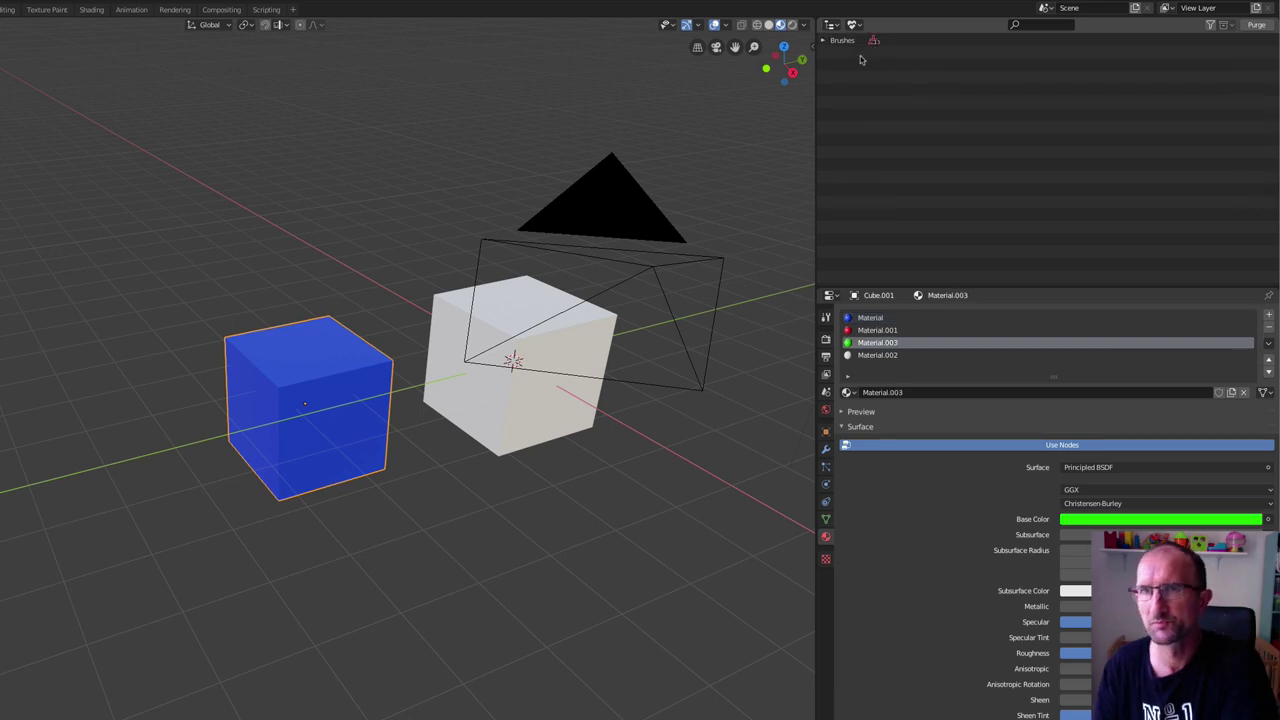
left_click(855, 24)
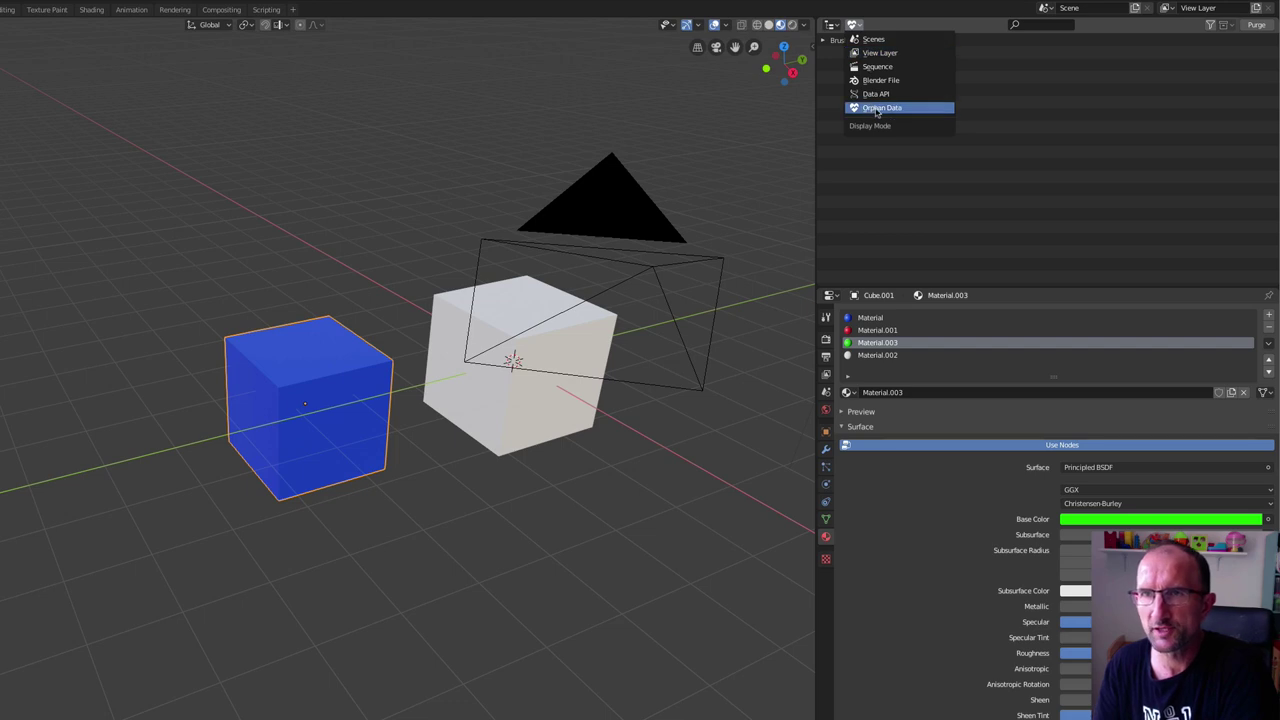
left_click(876, 108)
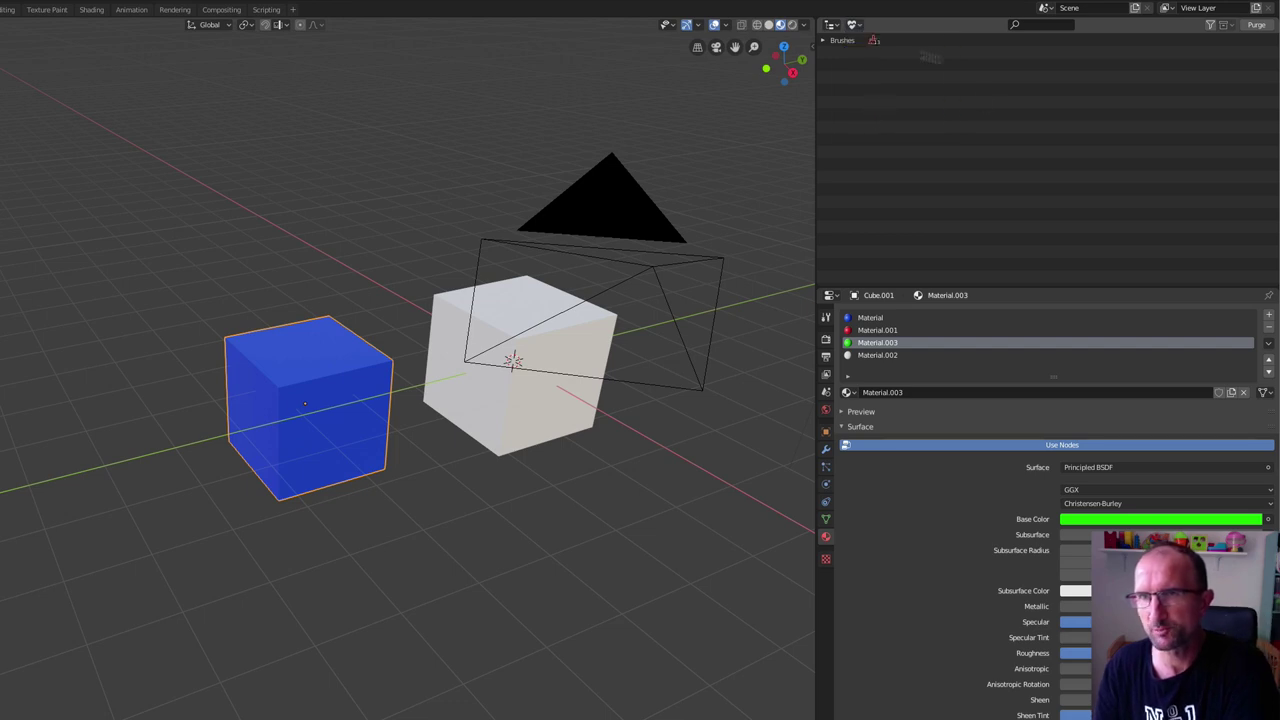
left_click(822, 41)
left_click(822, 41)
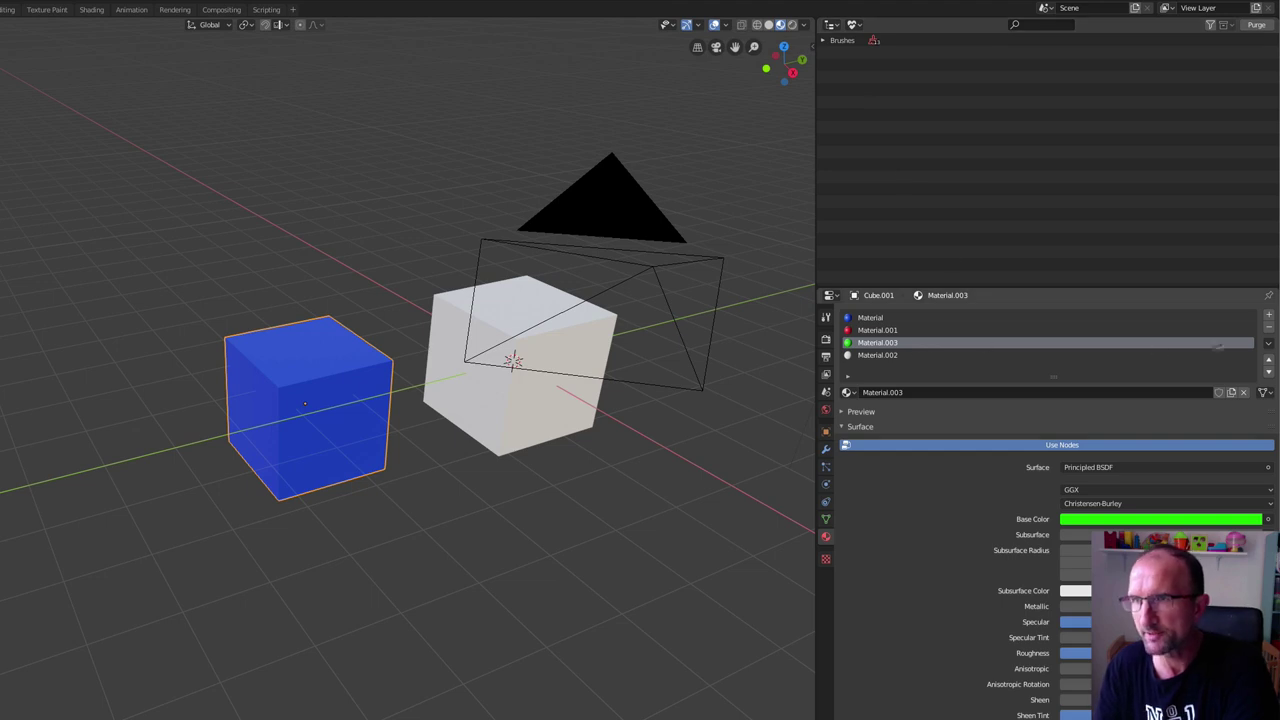
left_click(1269, 330)
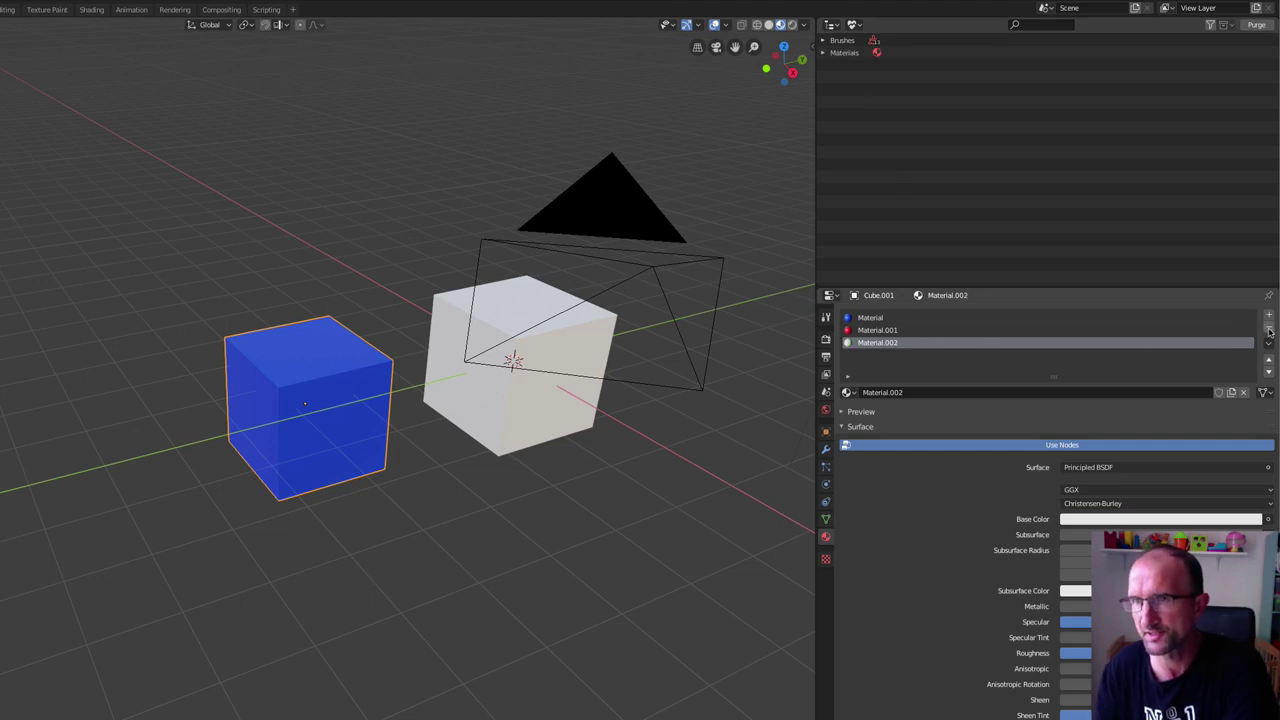
Remove the red Material.001 slot and browse the file's materials.
left_click(895, 331)
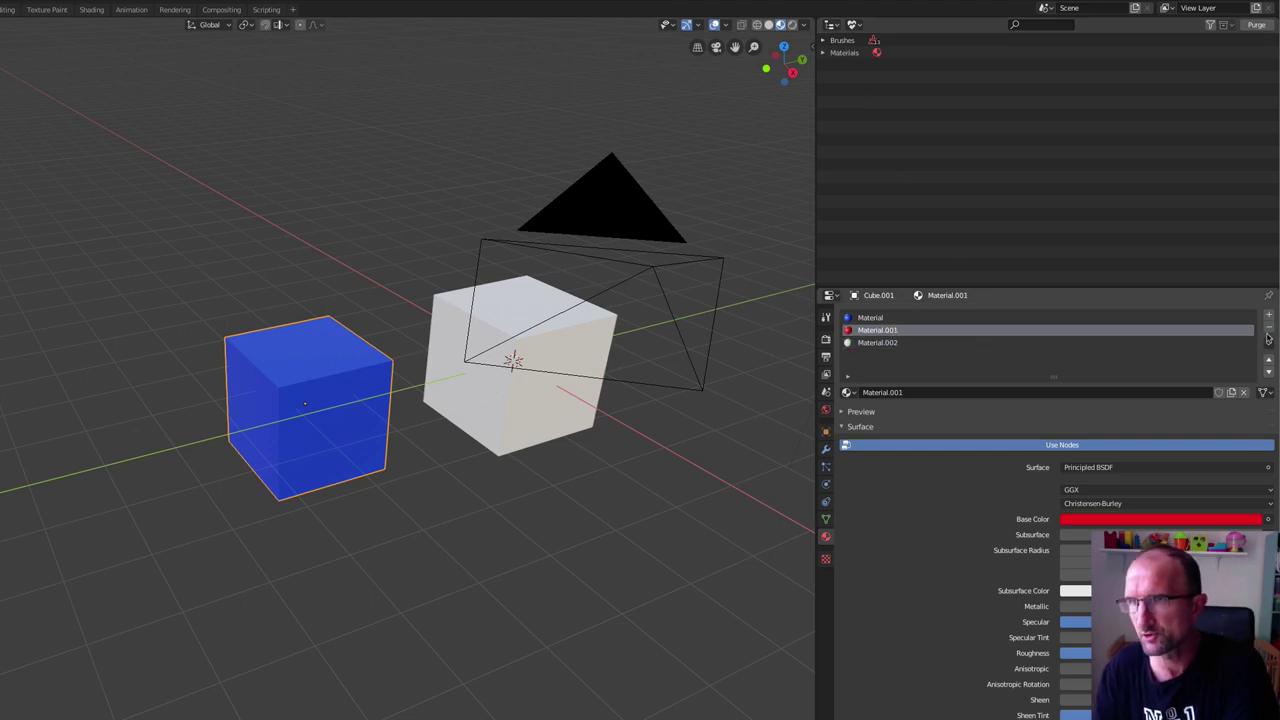
left_click(1269, 328)
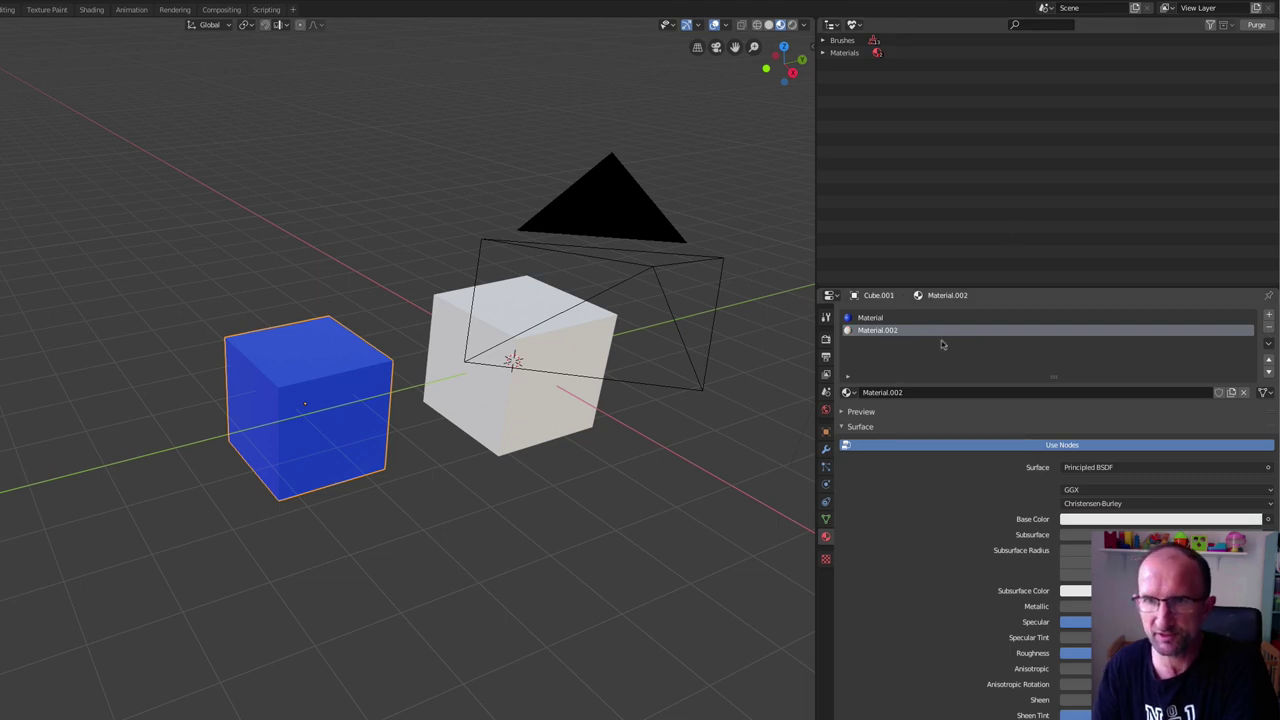
left_click(853, 394)
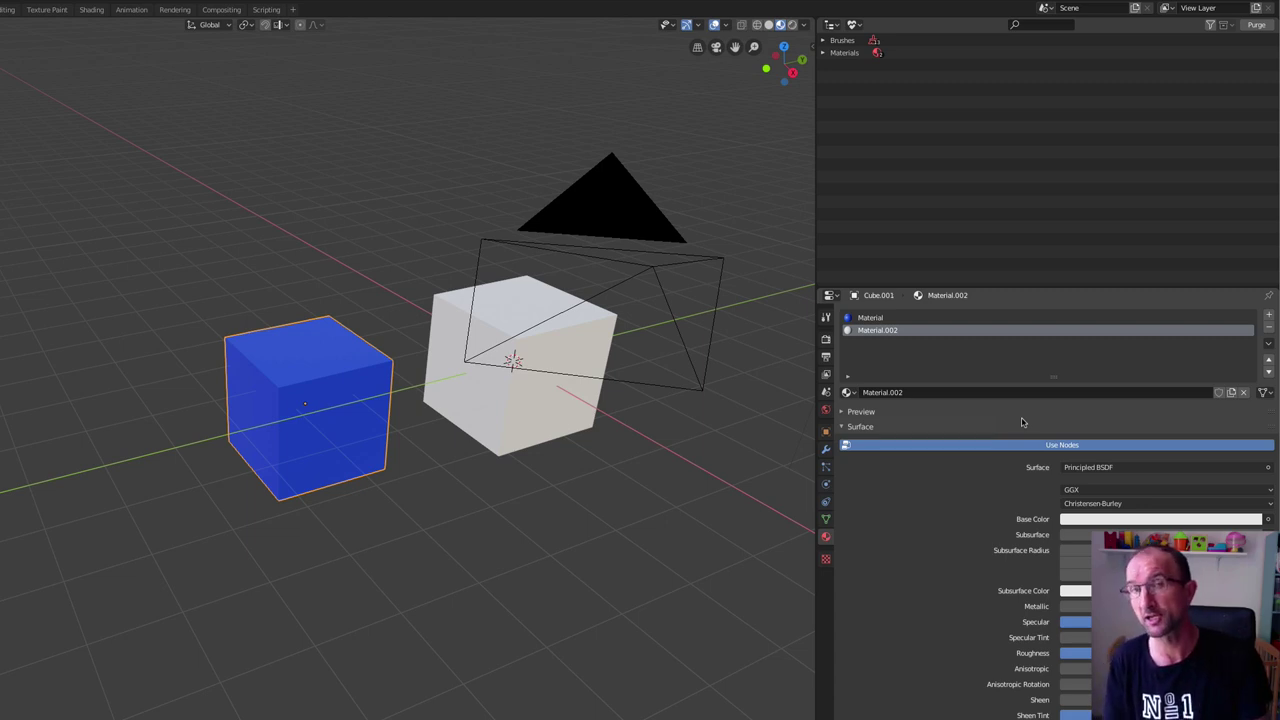
Purge the two orphaned materials, leaving only Material and Material.002.
left_click(823, 55)
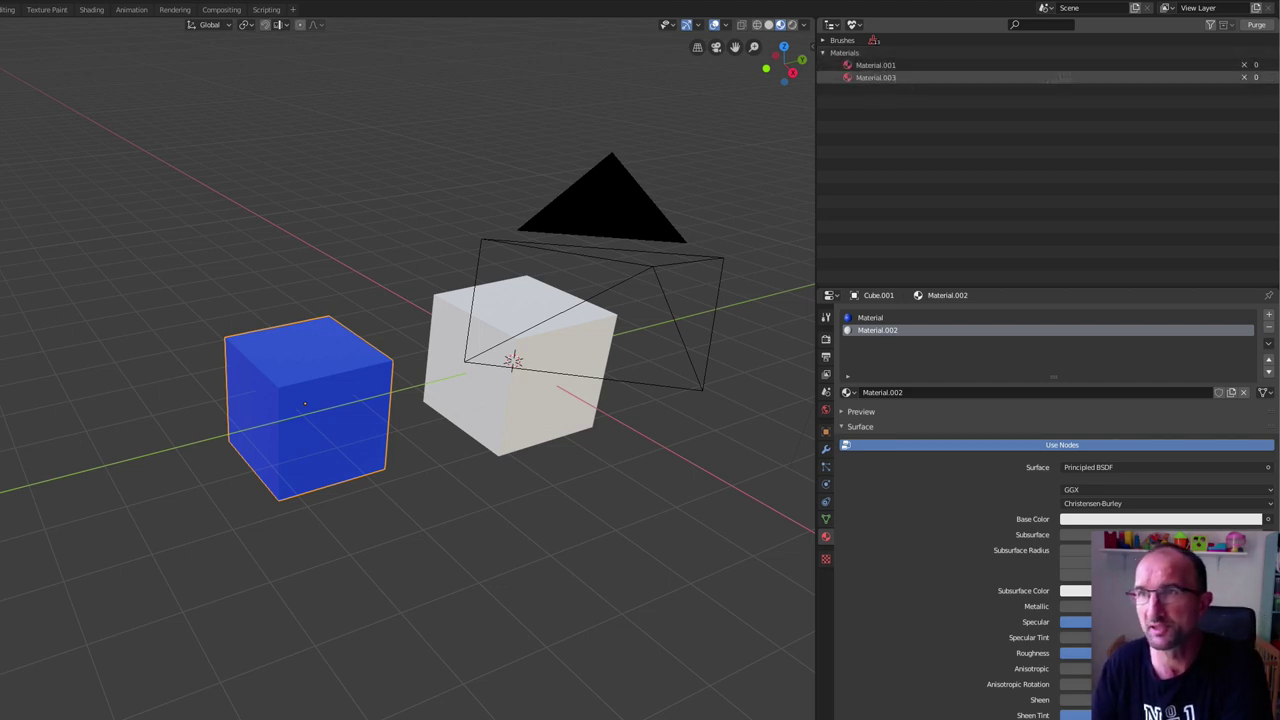
left_click(1258, 27)
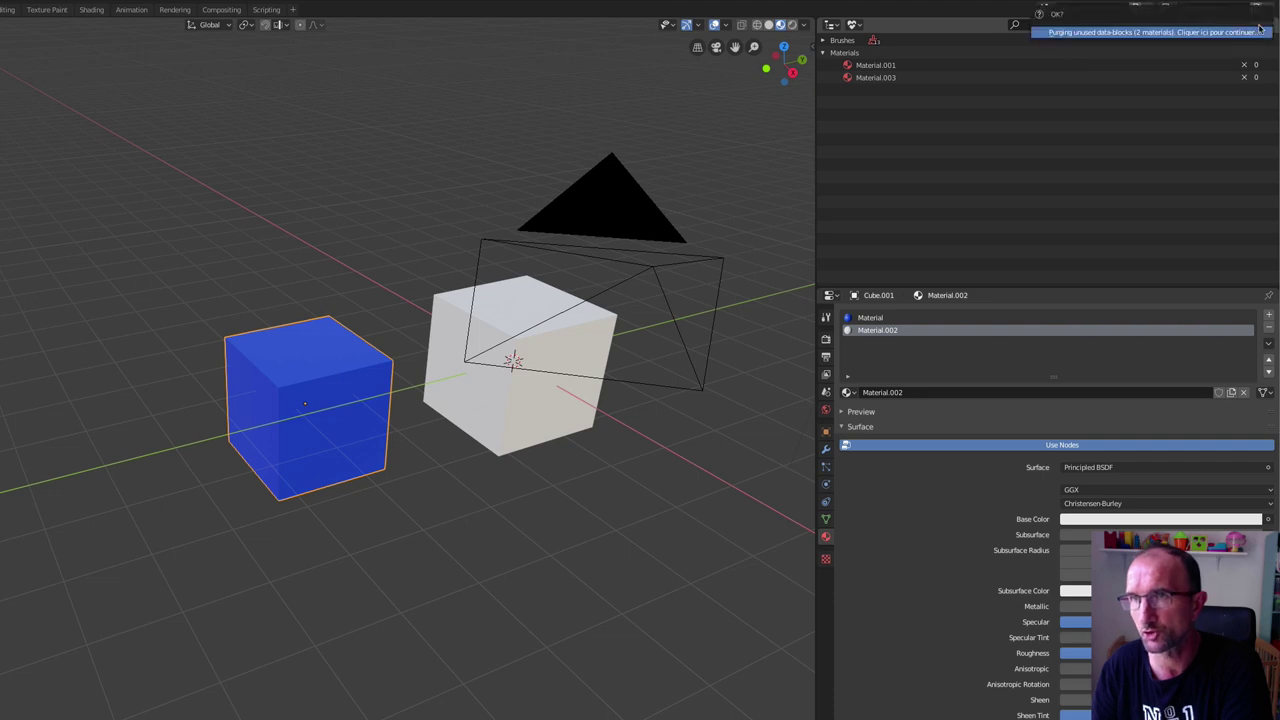
left_click(1167, 33)
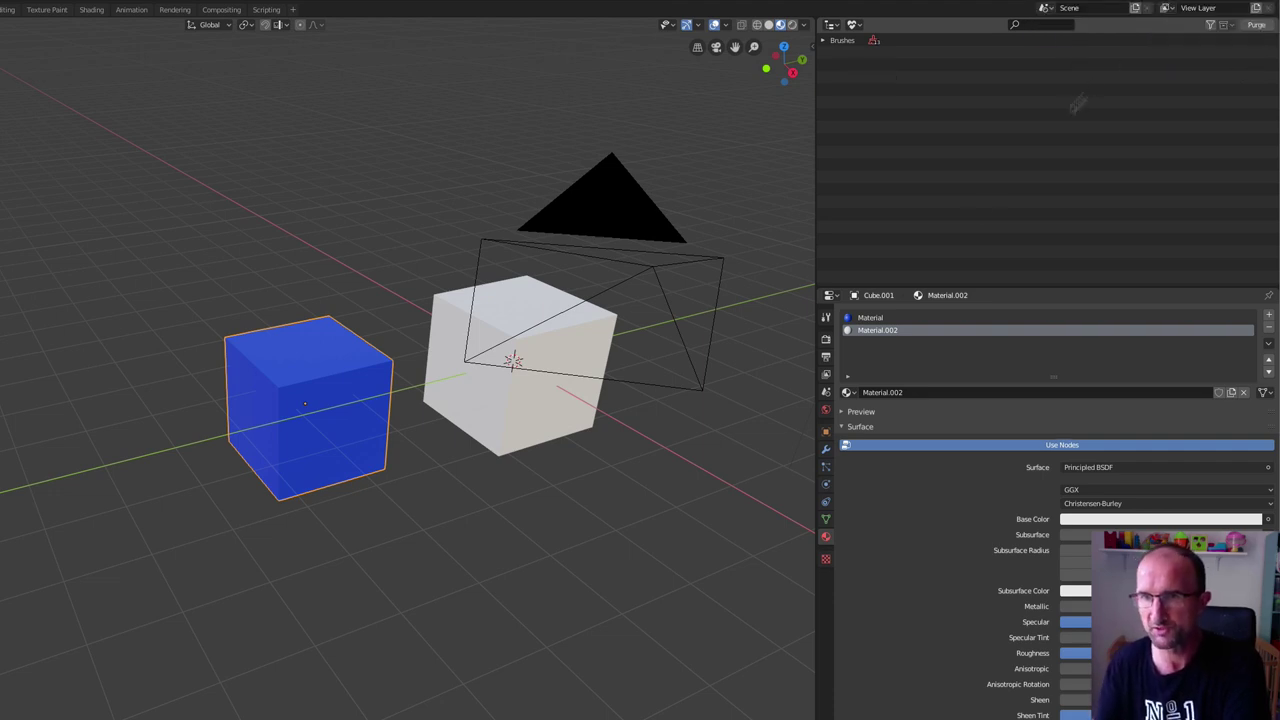
left_click(847, 392)
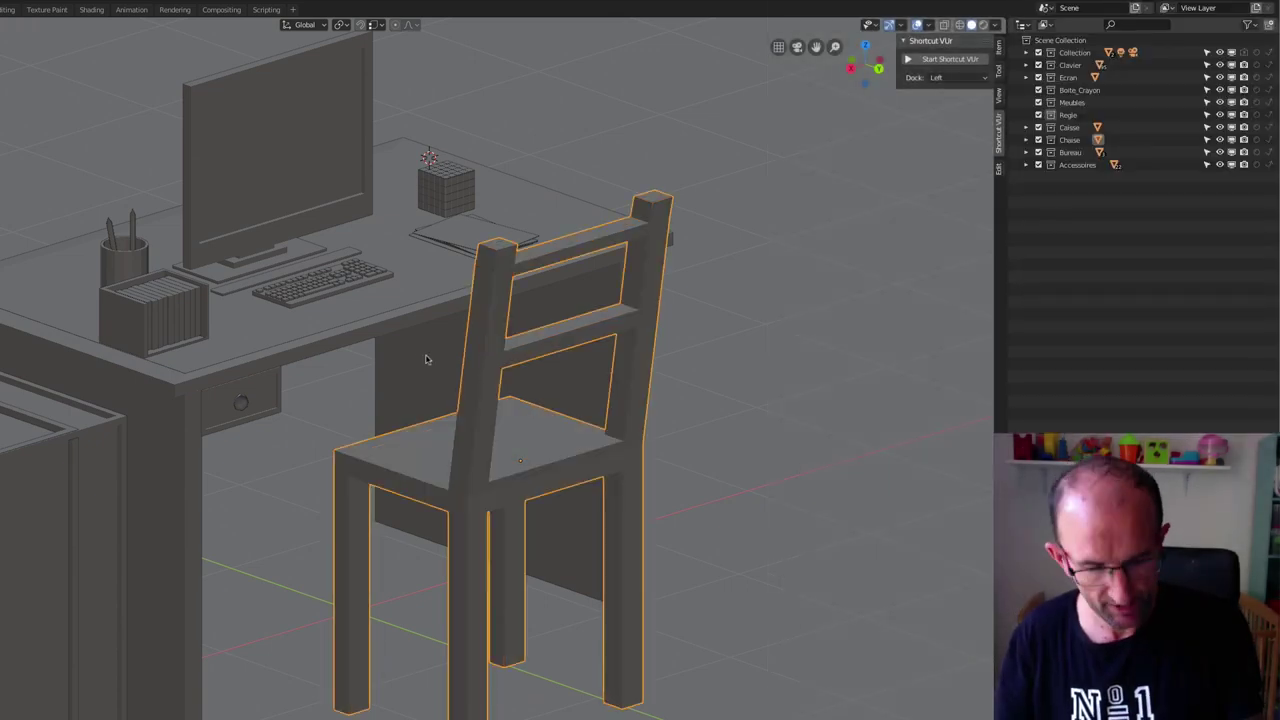
mouse_move(425, 360)
middle_mouse_down()
mouse_move(391, 364)
mouse_move(682, 400)
mouse_move(614, 356)
middle_mouse_up()
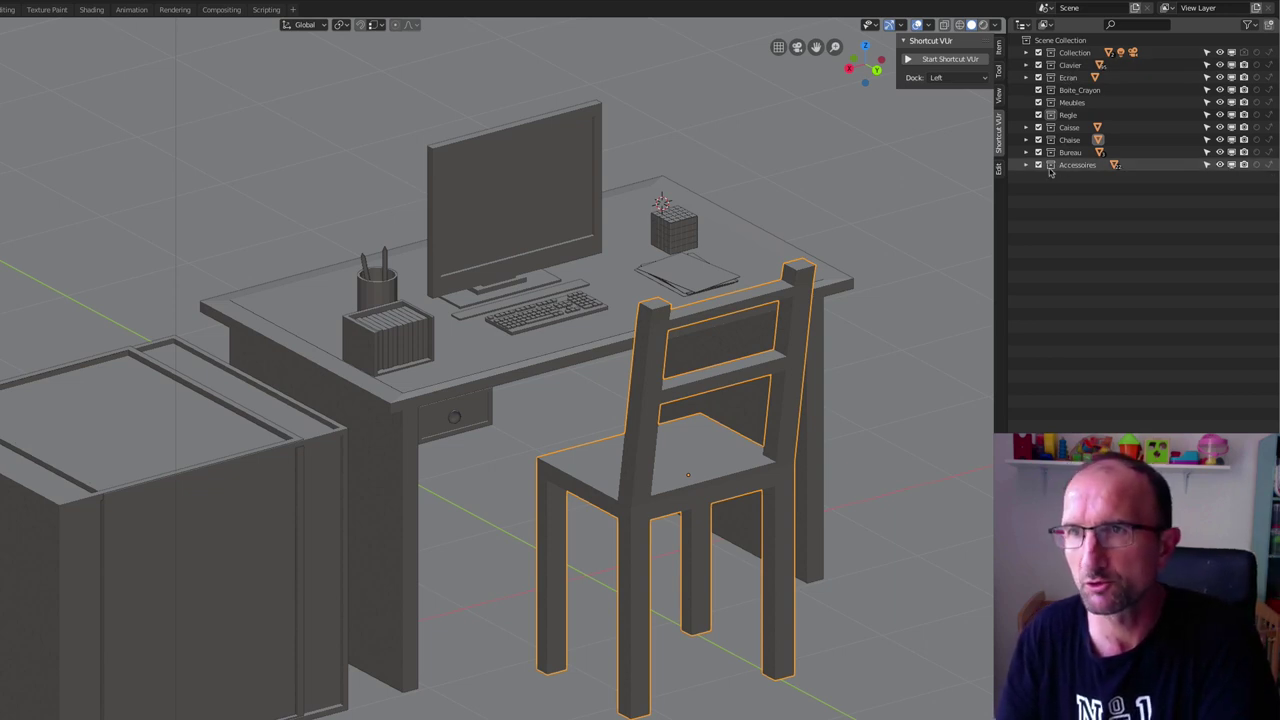
left_click(1039, 166)
left_click(1039, 166)
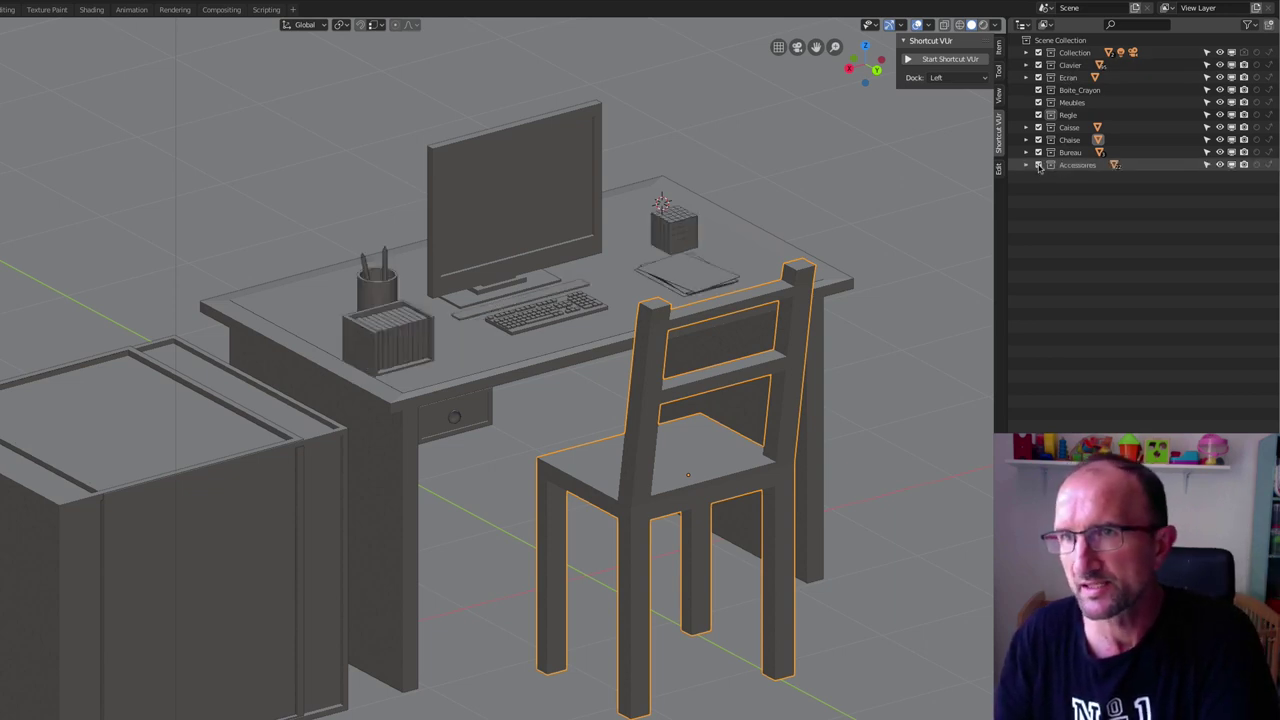
left_click(1039, 166)
left_click(1039, 166)
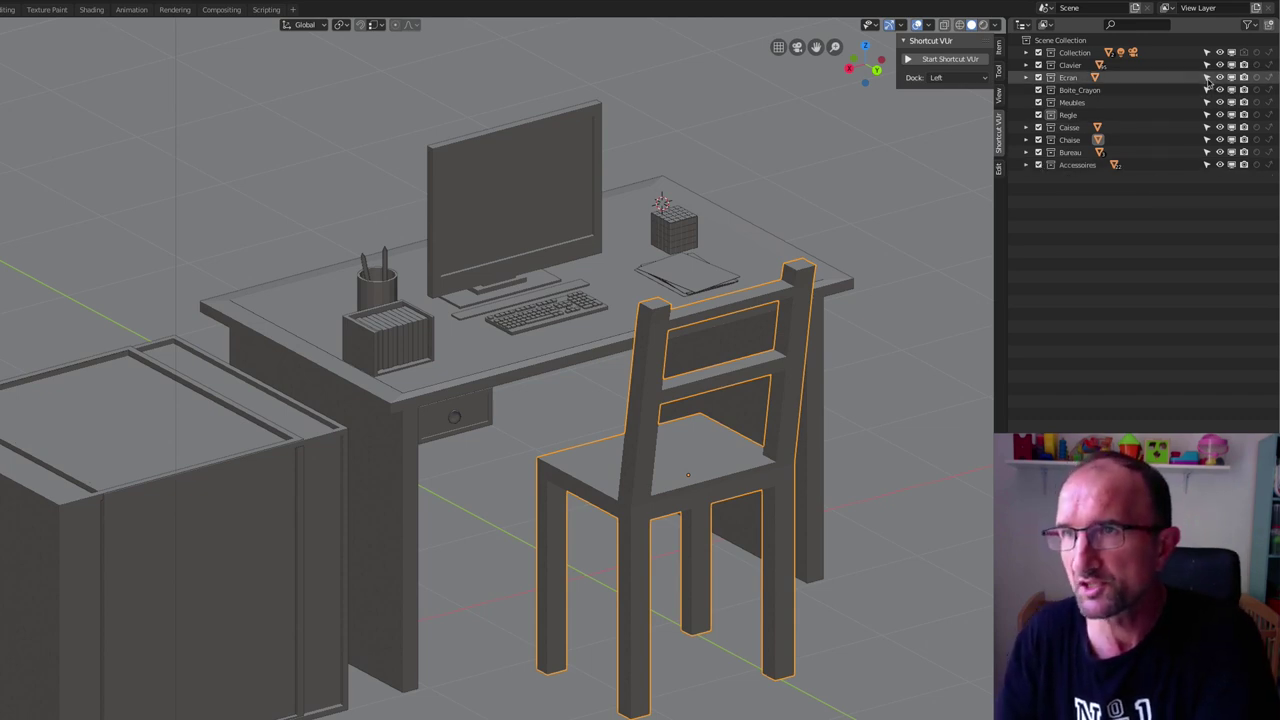
Enable an extra restriction toggle column from the Outliner filter options.
left_click(1252, 25)
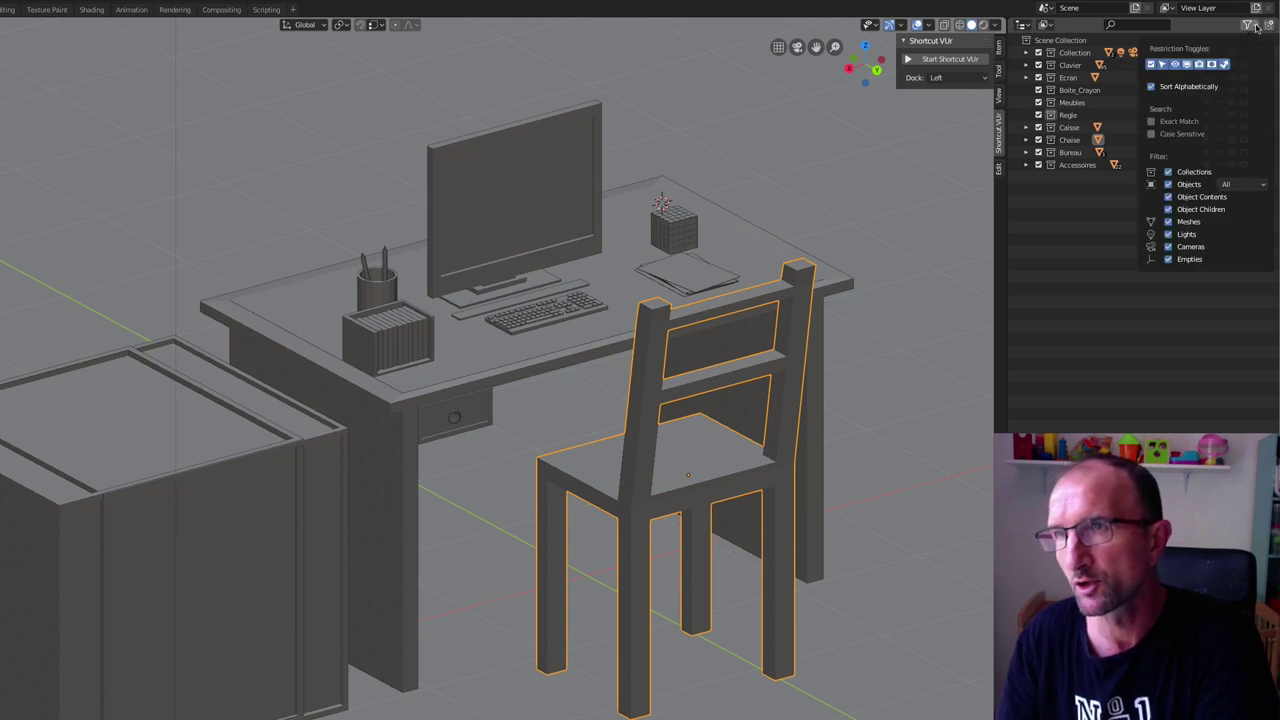
left_click(1176, 65)
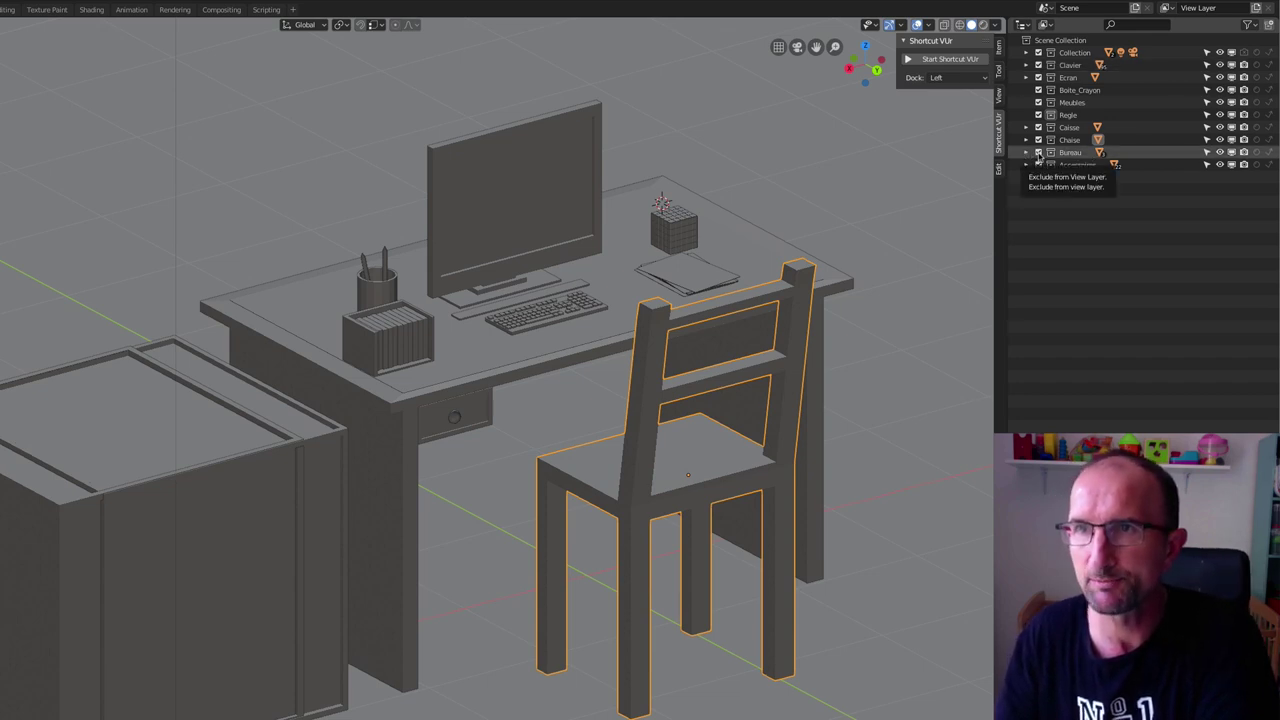
middle_click_drag(888, 231, 996, 181, "shift")
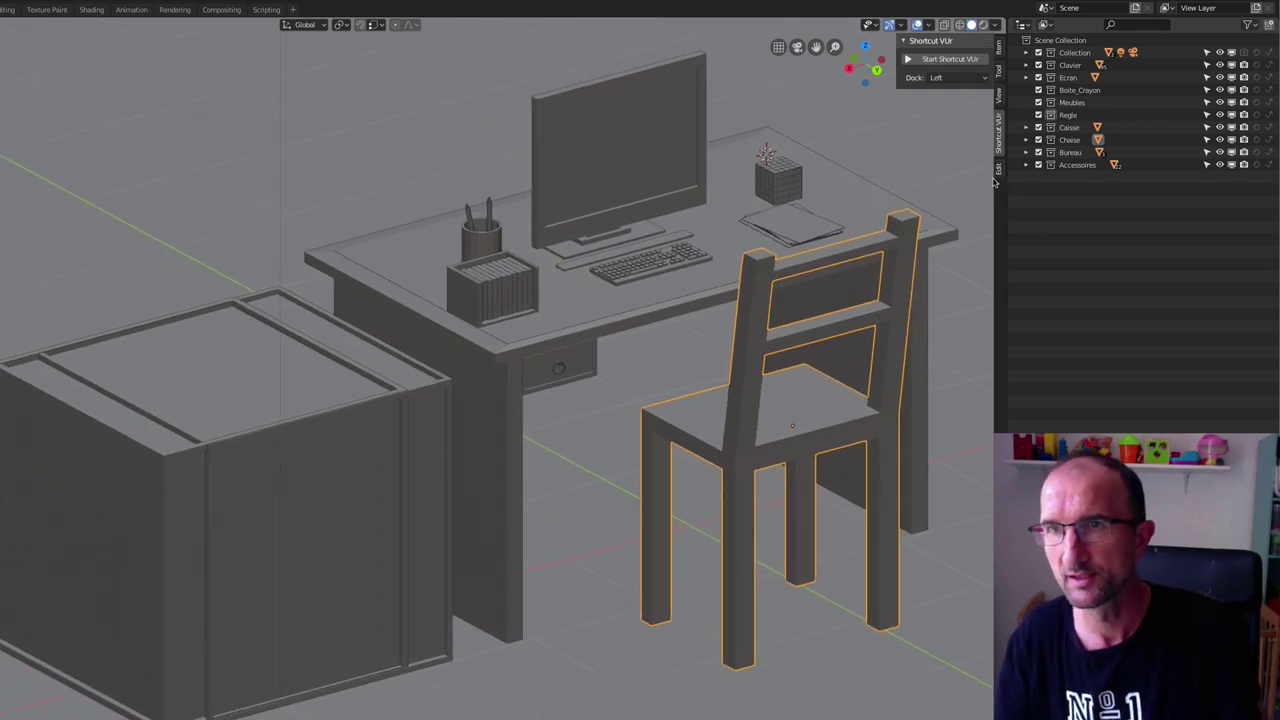
Exclude and re-include the Bureau collection, then select the desk instead of the chair.
left_click(1038, 152)
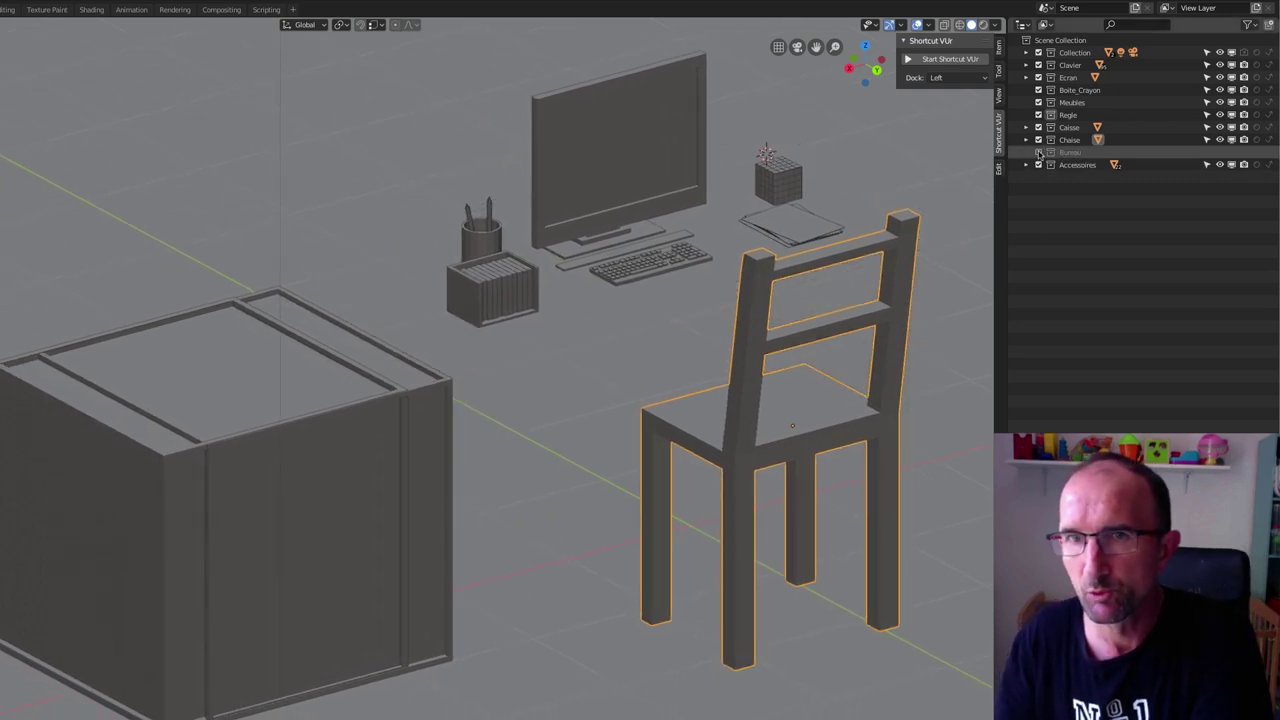
left_click(1038, 152)
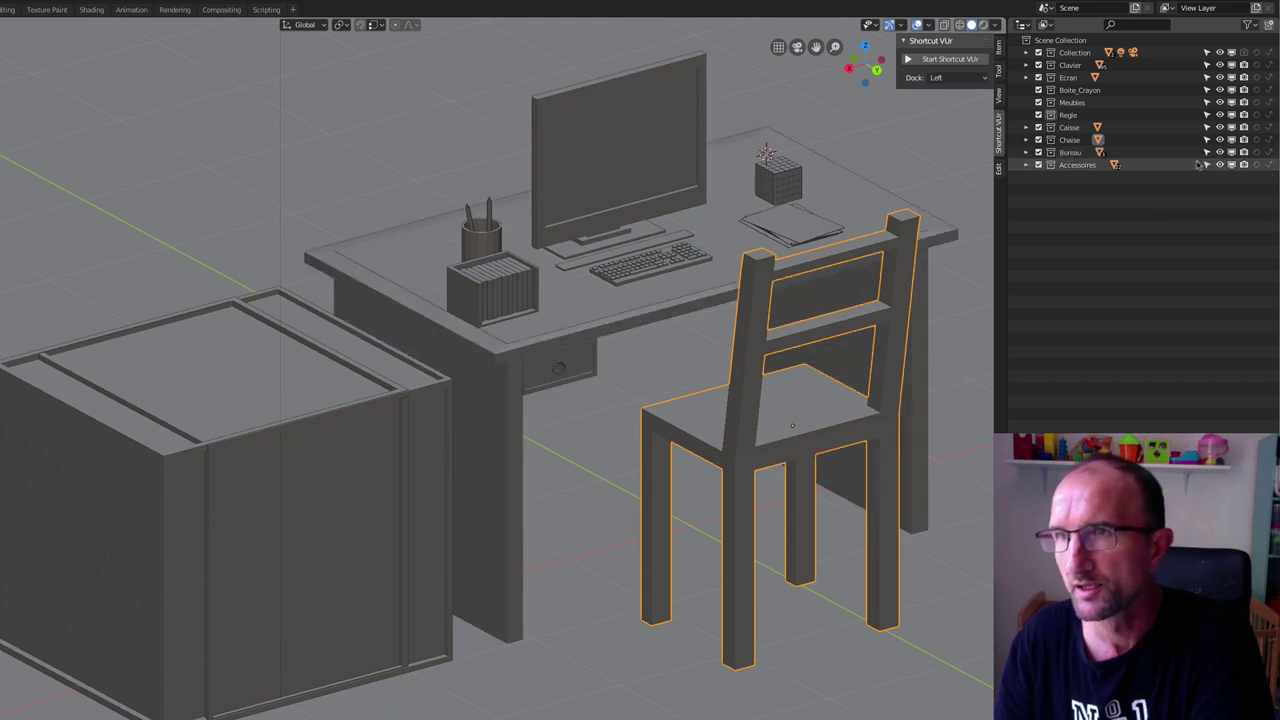
left_click(650, 307)
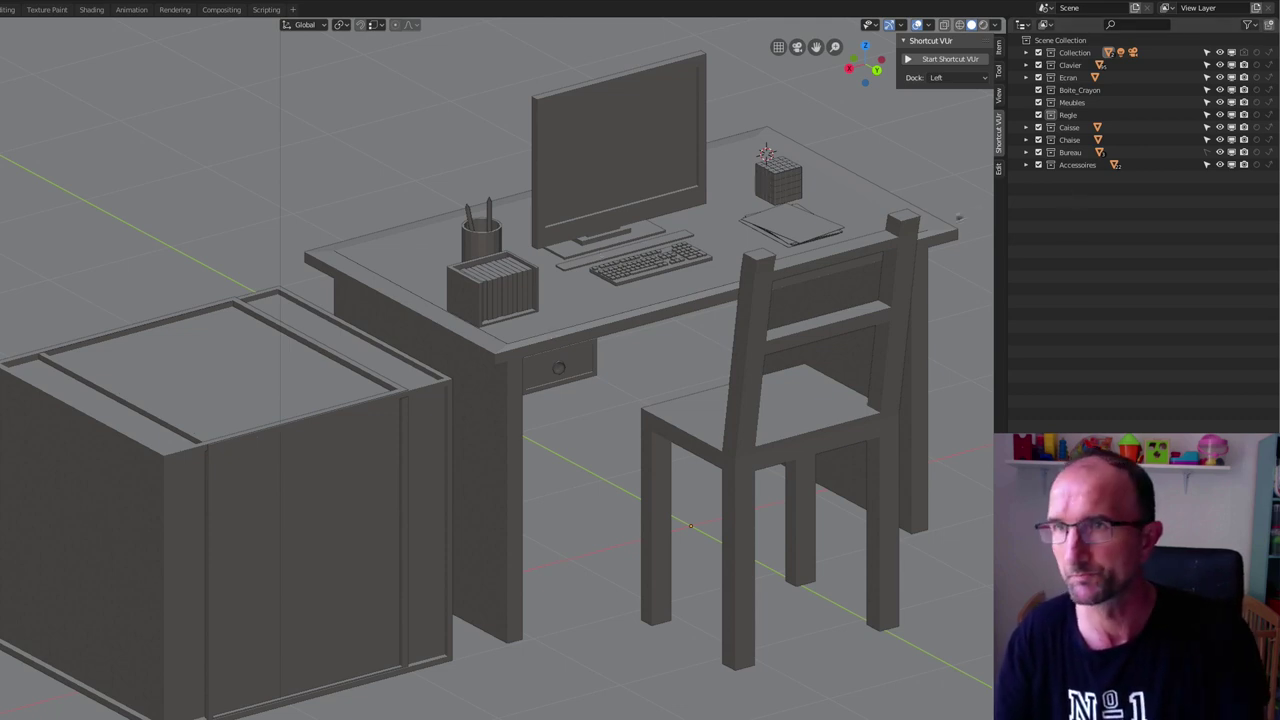
left_click(640, 305)
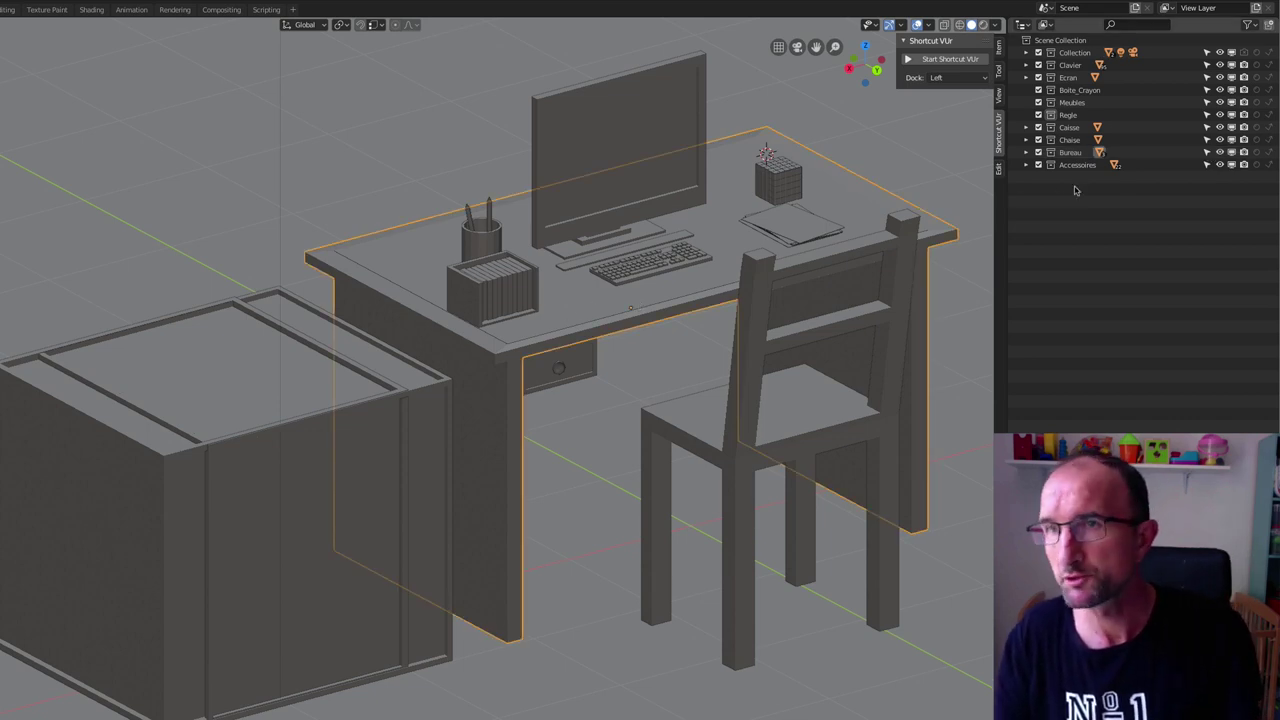
left_click(1220, 152)
left_click(1220, 152)
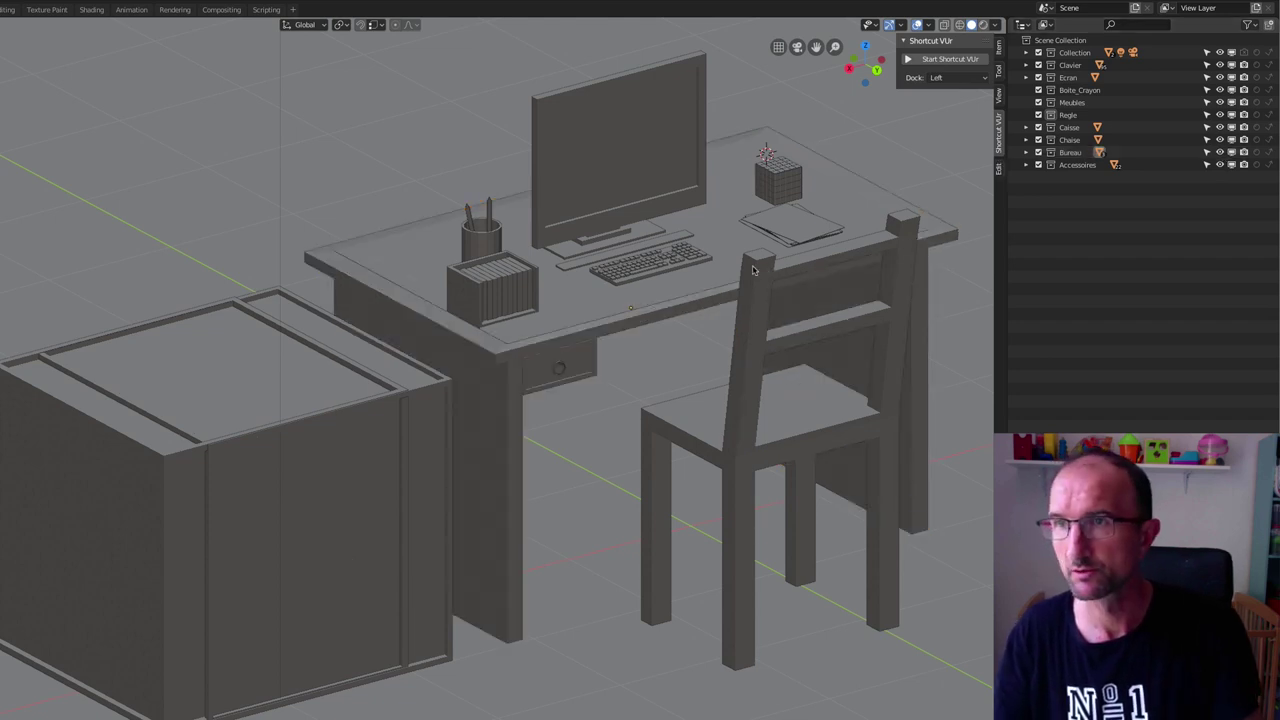
left_click(627, 302)
key("h")
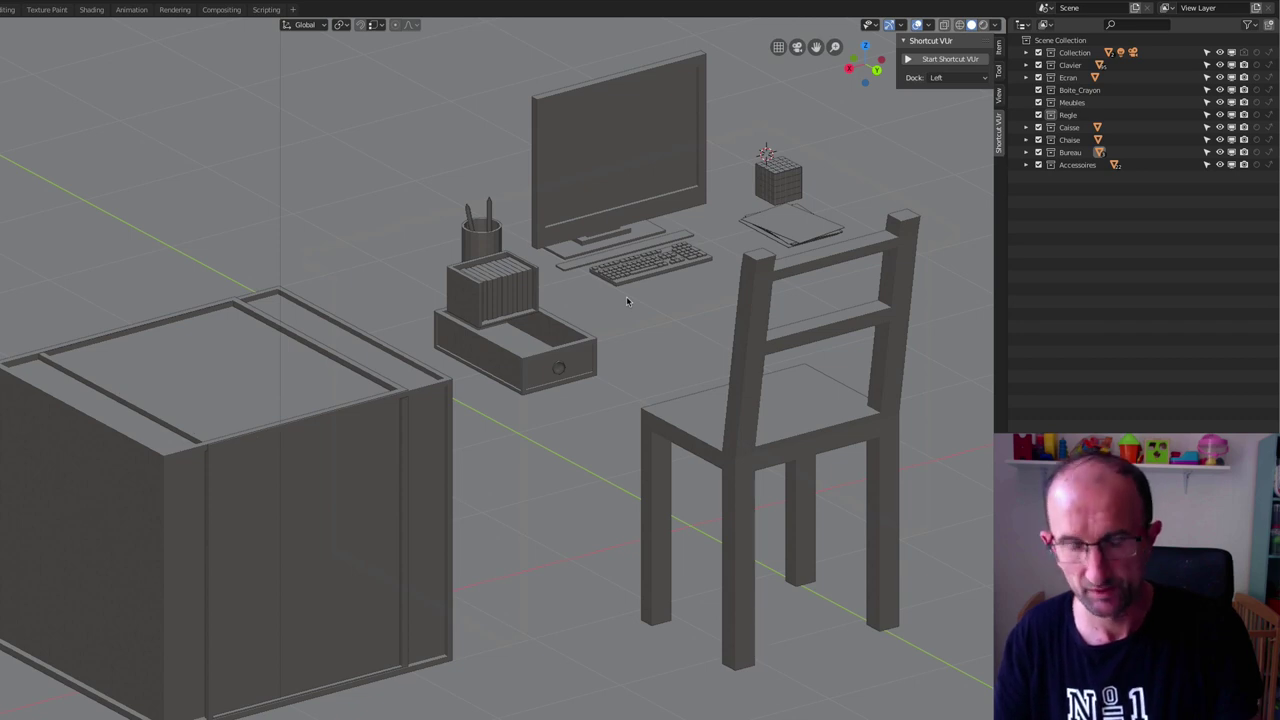
key("alt+h")
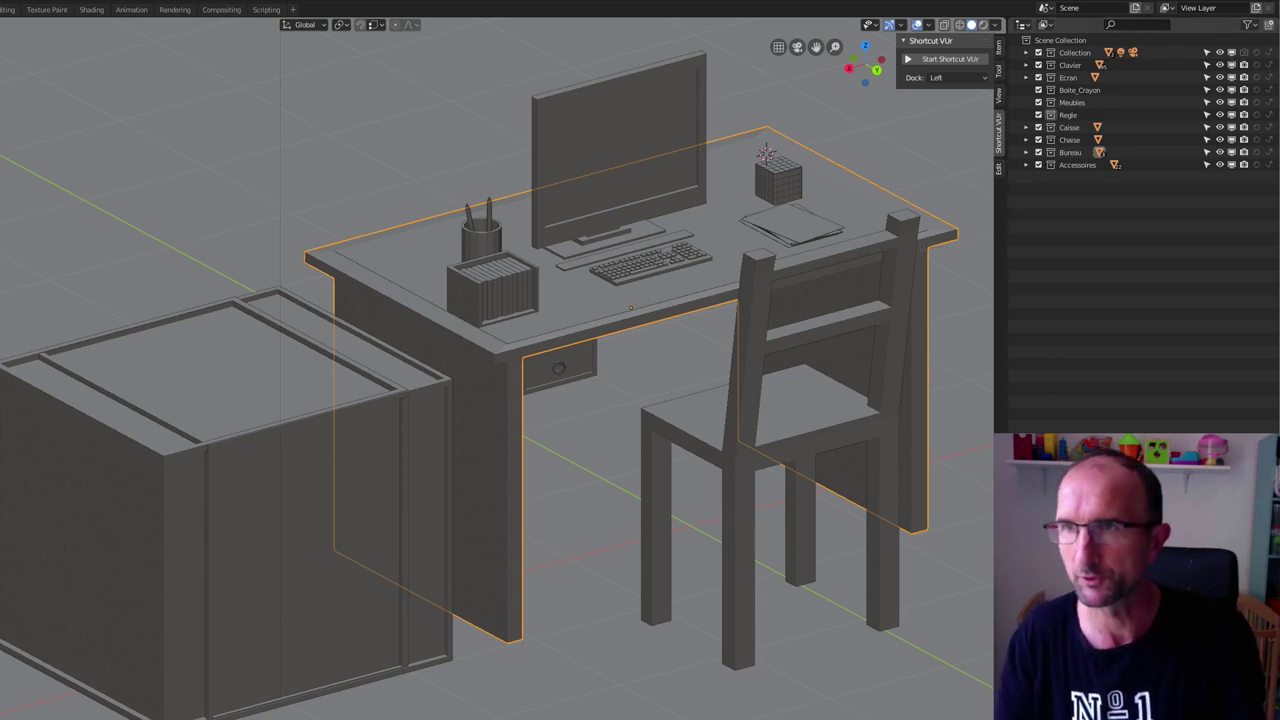
left_click(1231, 152)
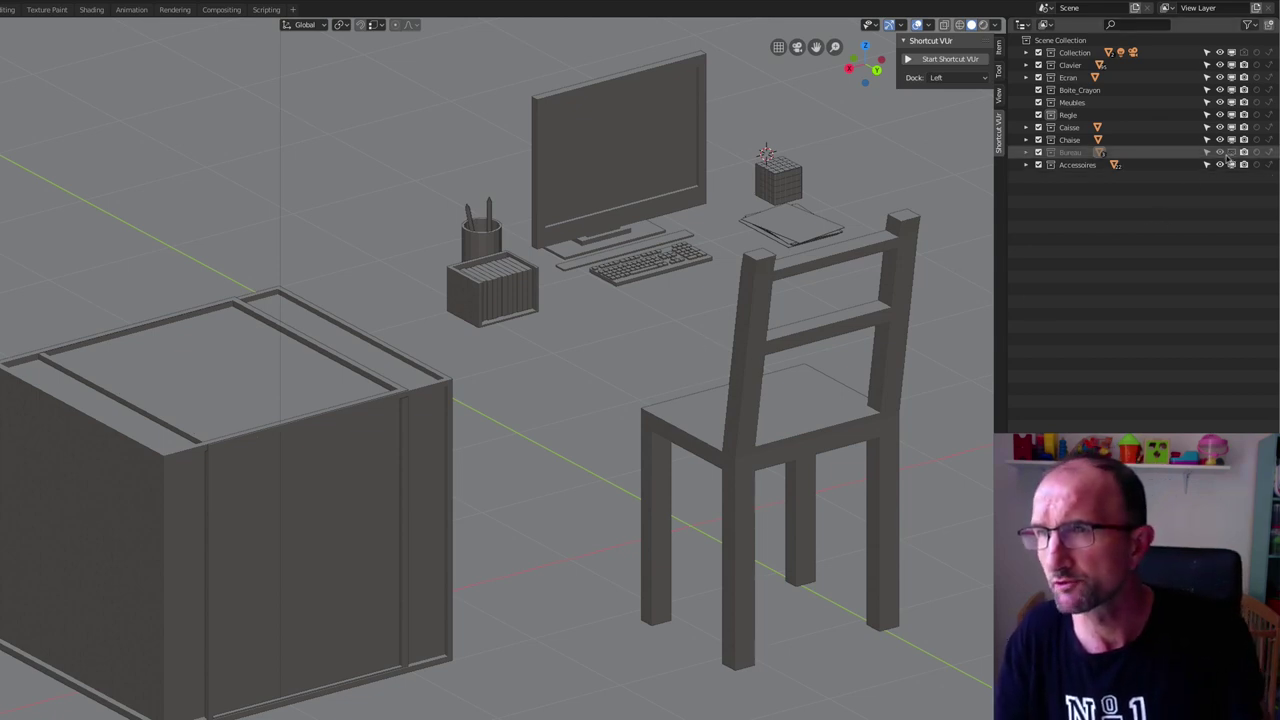
left_click(1232, 153)
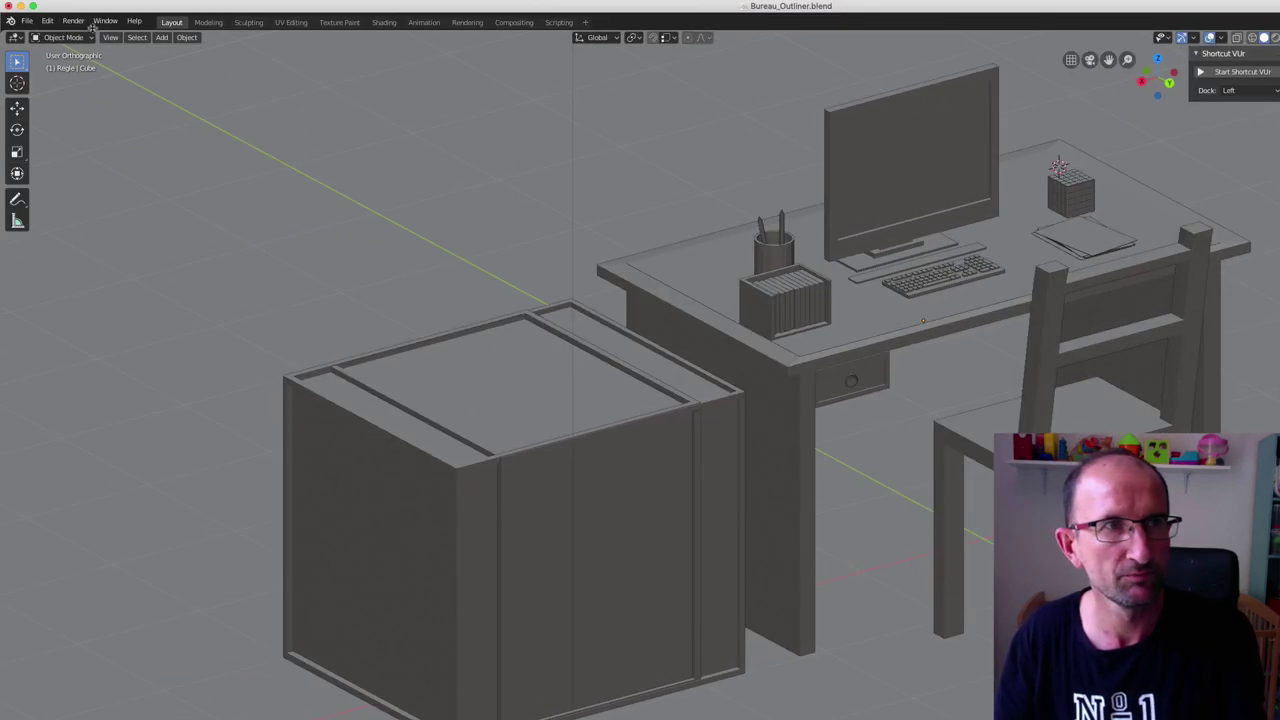
Render an image of the scene and close the render result.
left_click(74, 21)
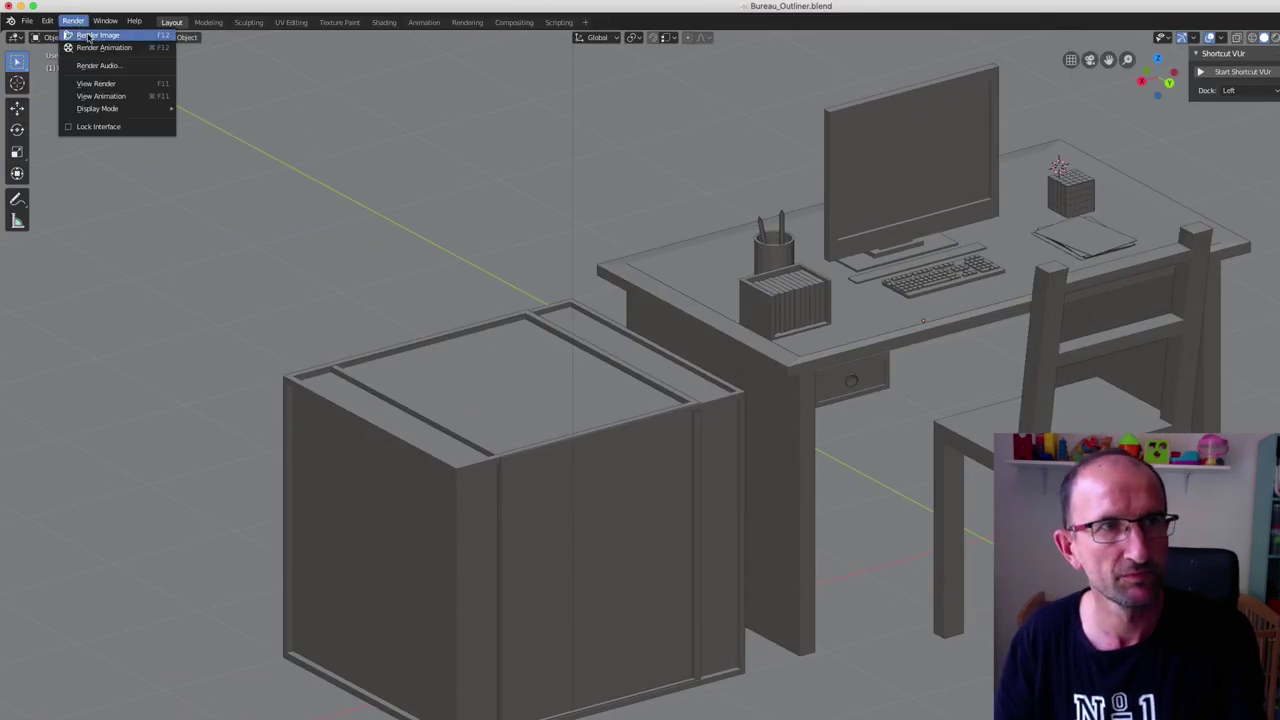
left_click(90, 36)
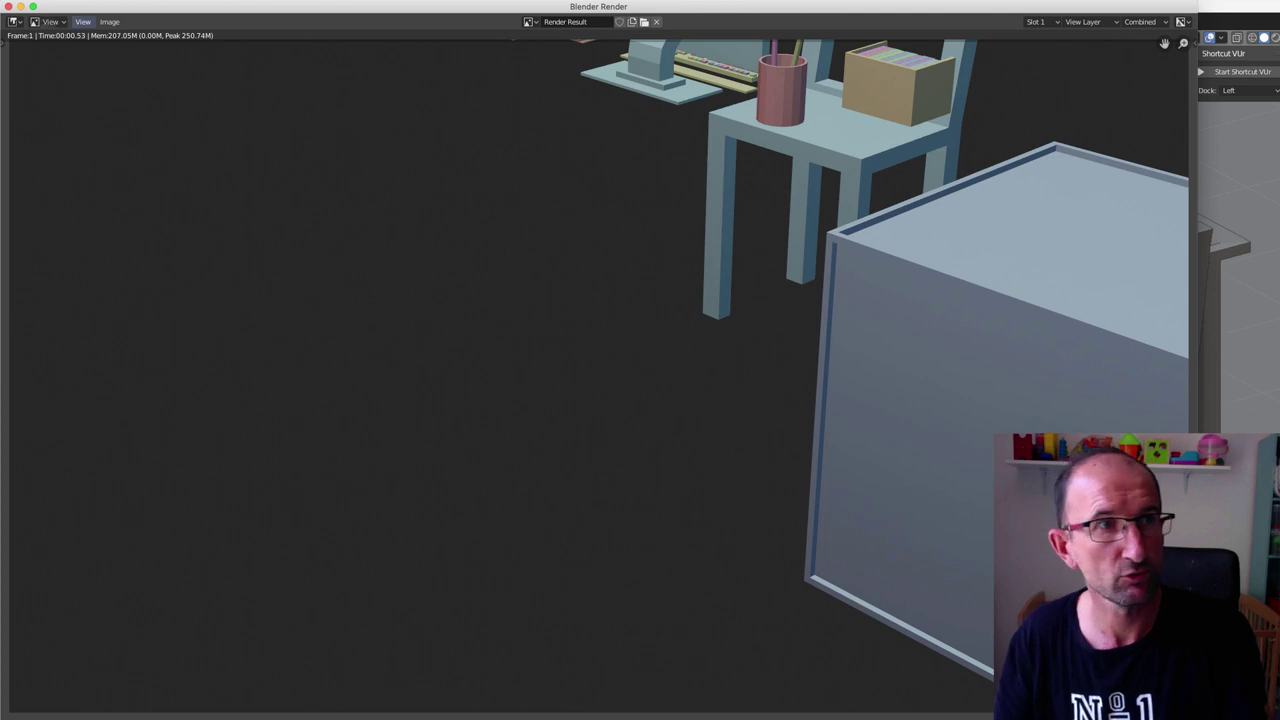
key("Escape")
Look through the scene camera and pull the camera back along its local Z axis.
key("KP_0")
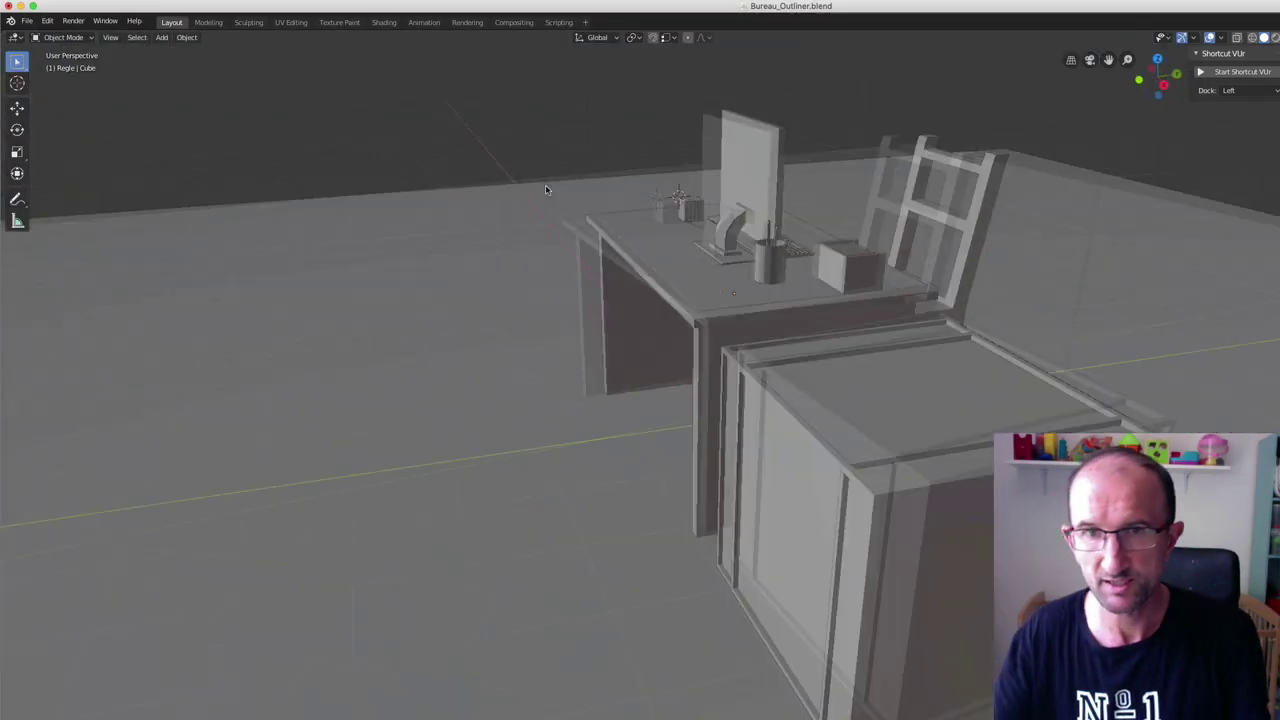
left_click(721, 238)
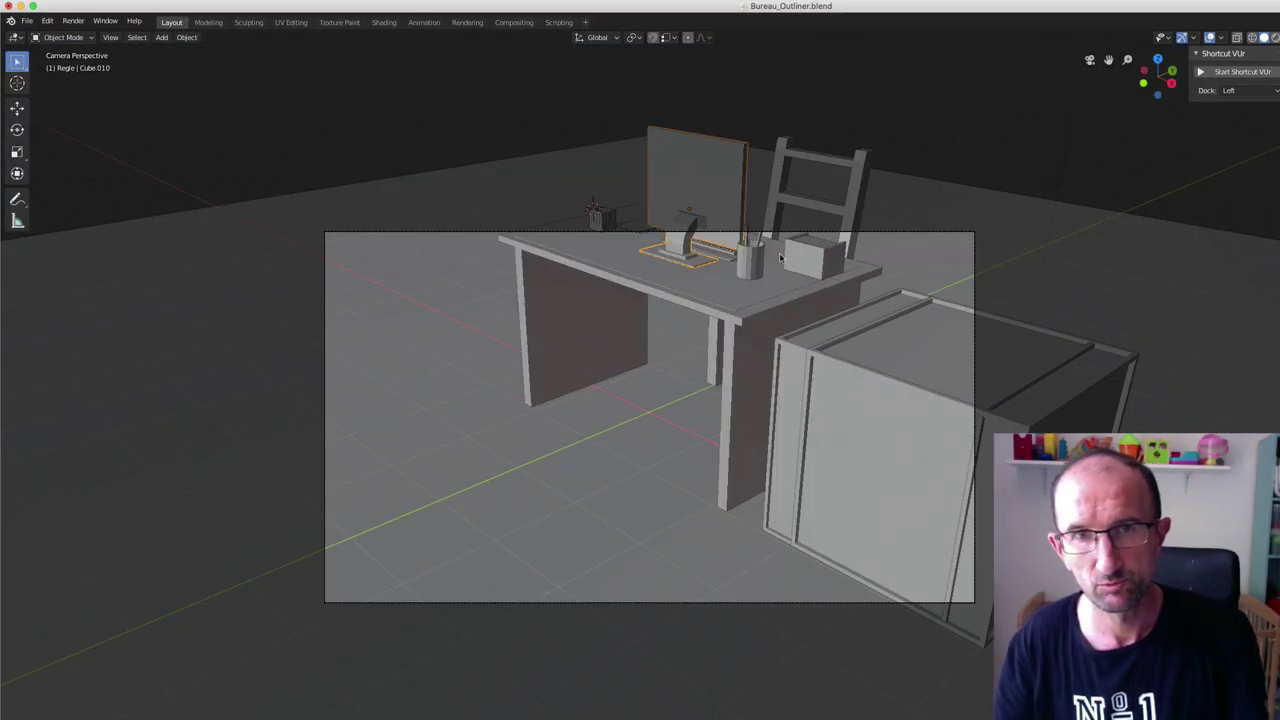
left_click(862, 233)
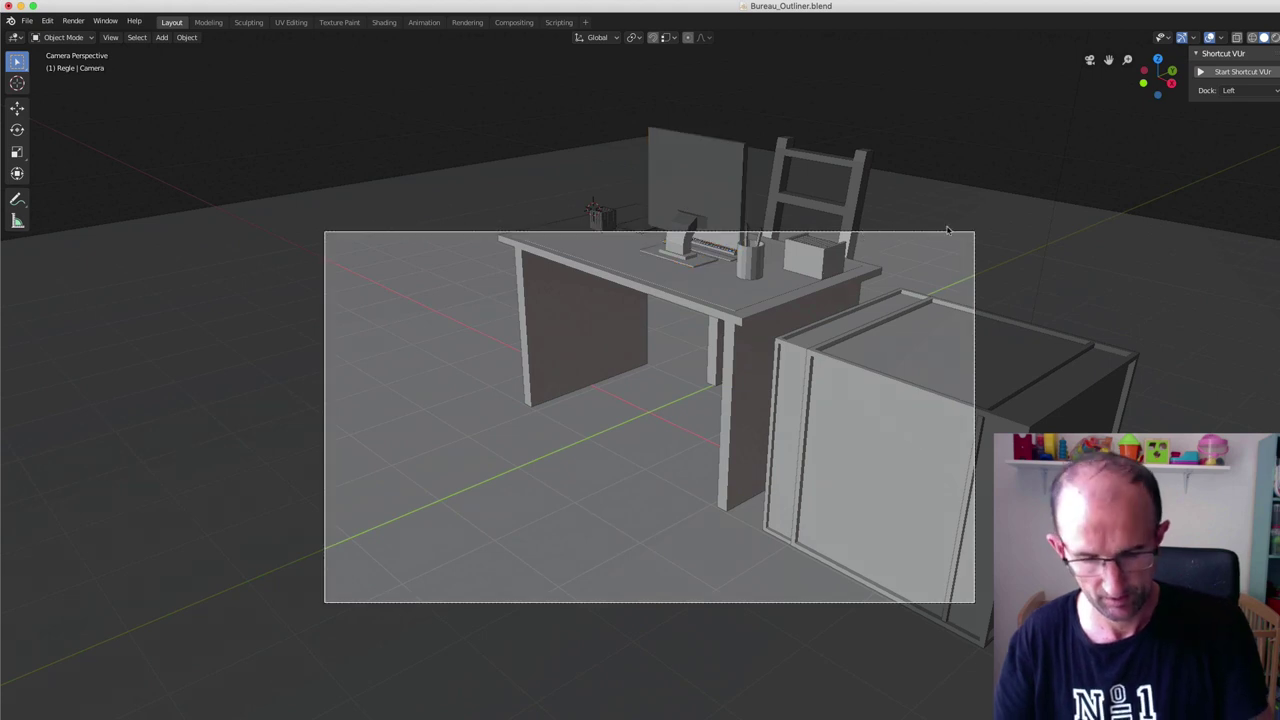
key("g")
key("z")
key("z")
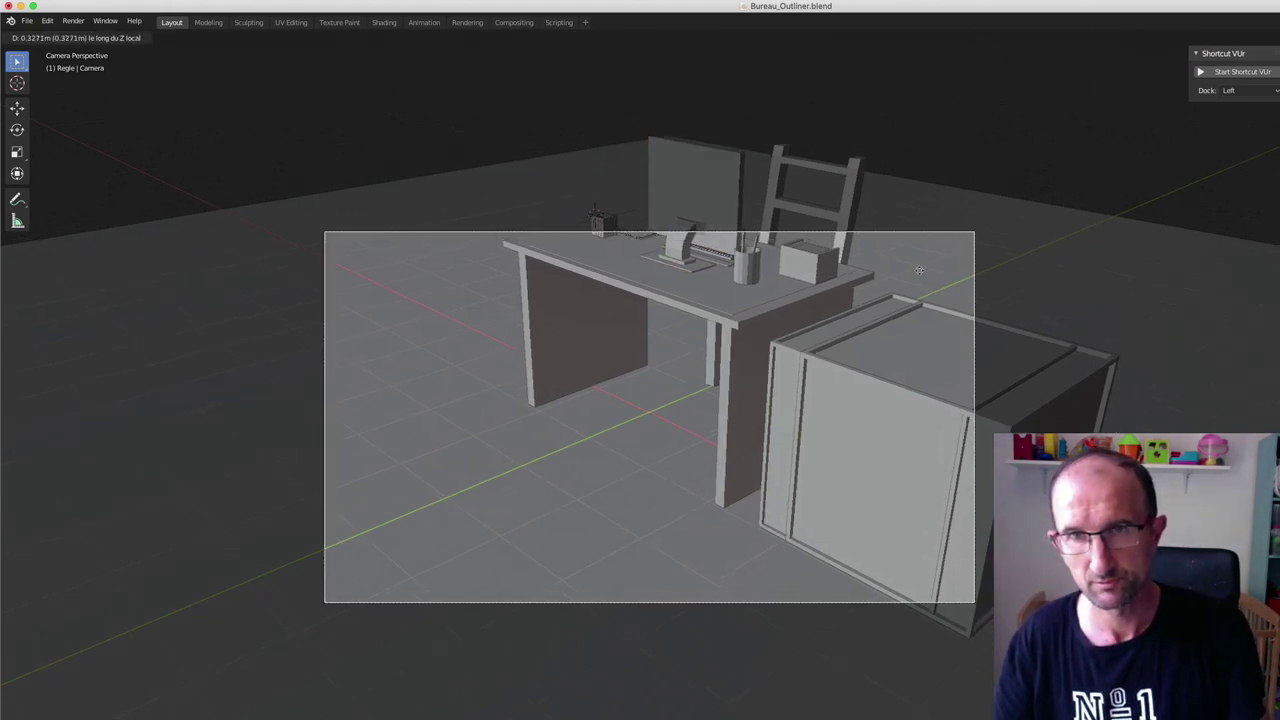
left_click(948, 43)
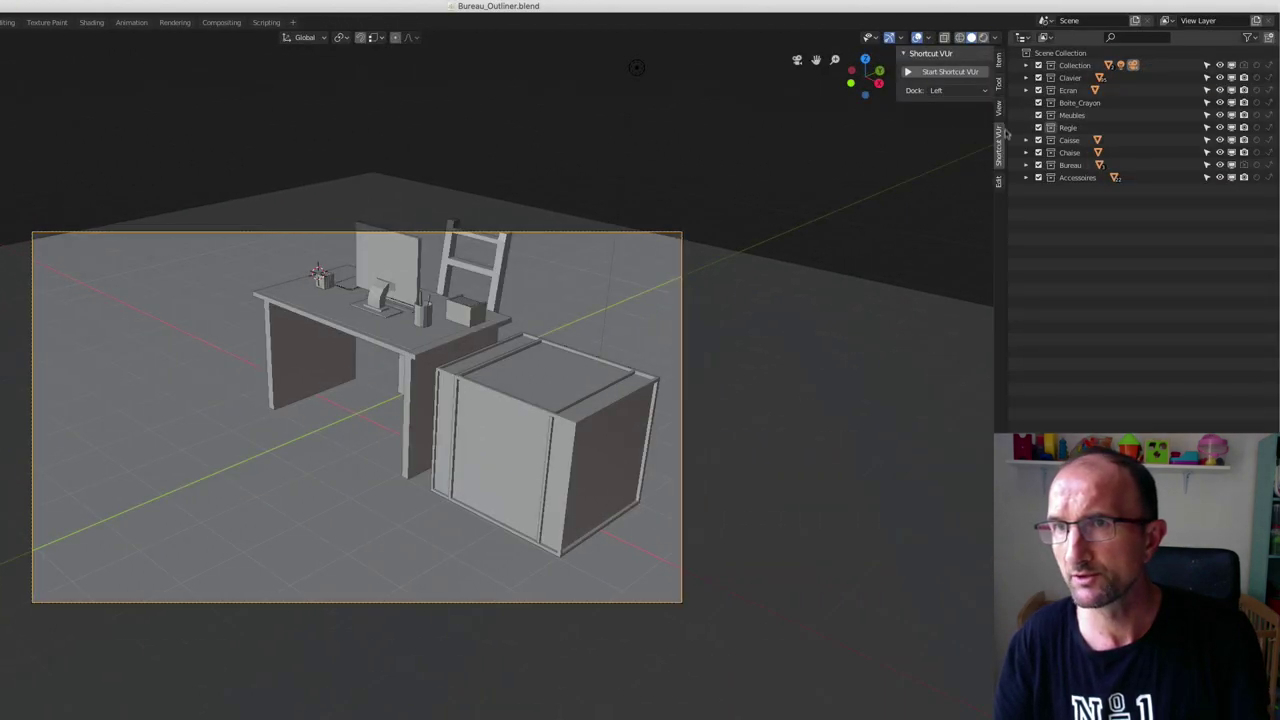
Turn on Lock Camera to View, then orbit and zoom out to frame the desk from the front.
left_click(999, 183)
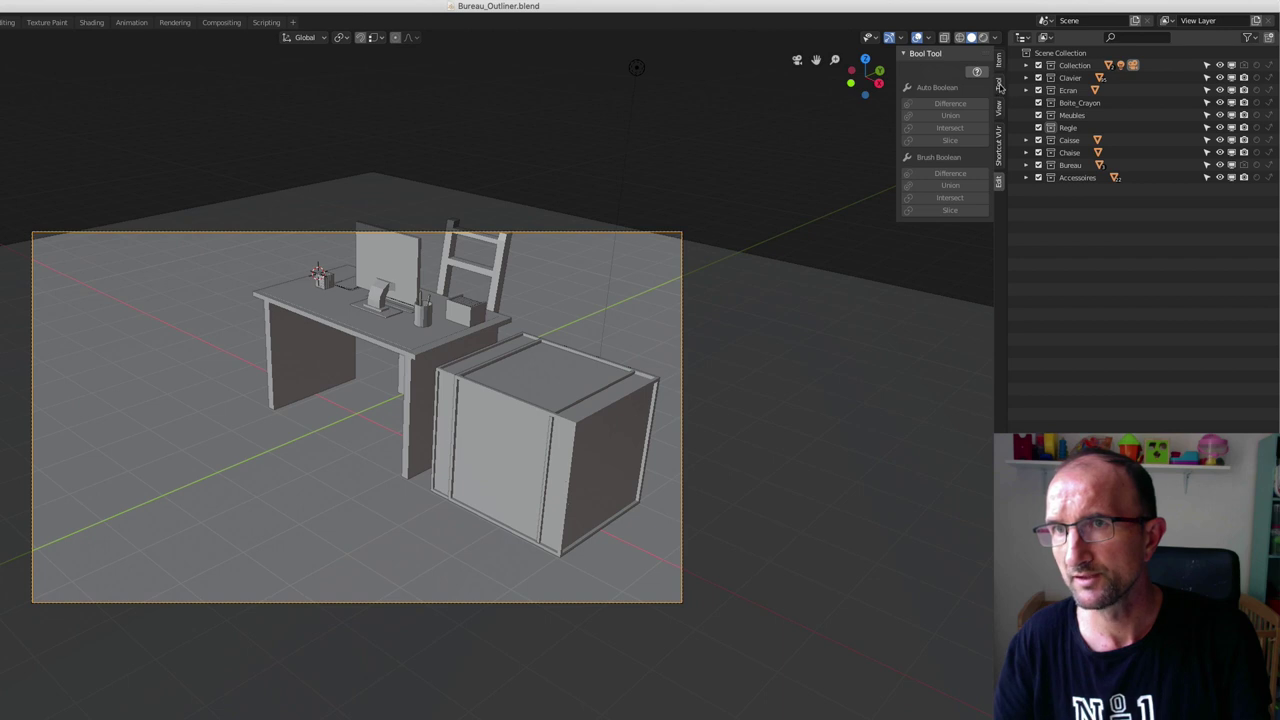
left_click(999, 108)
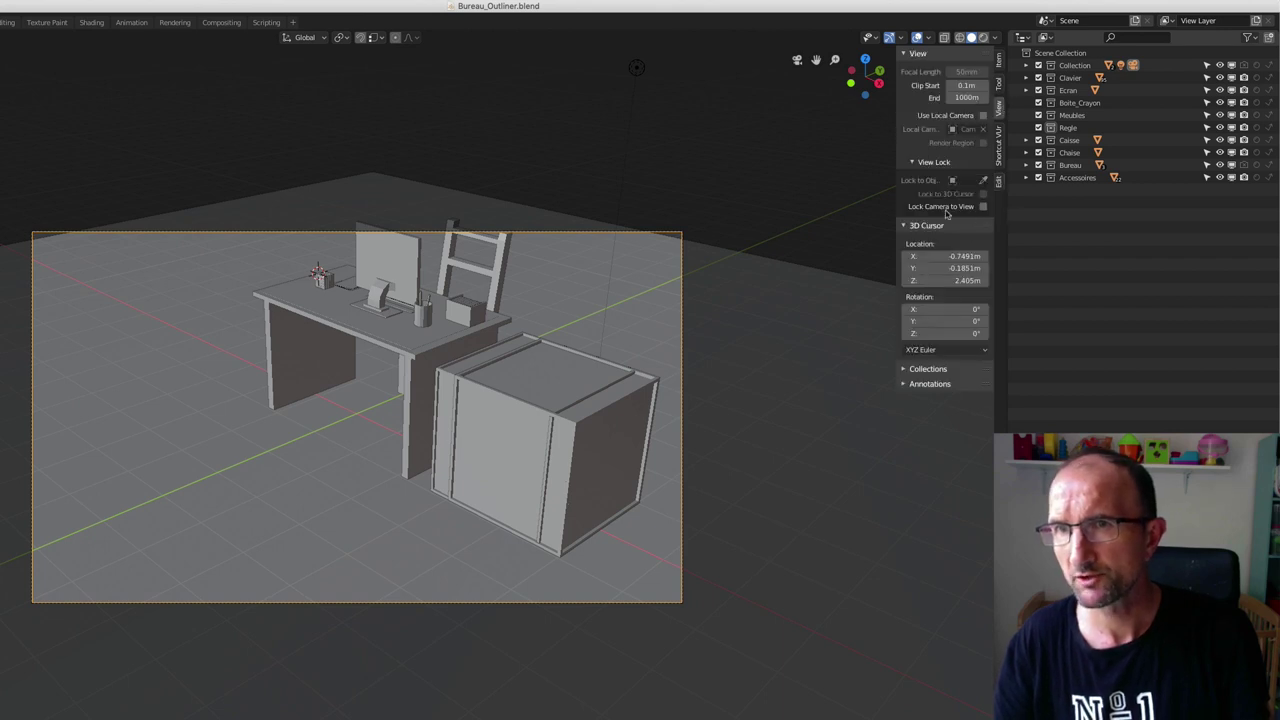
left_click(983, 207)
middle_click_drag(660, 293, 412, 283)
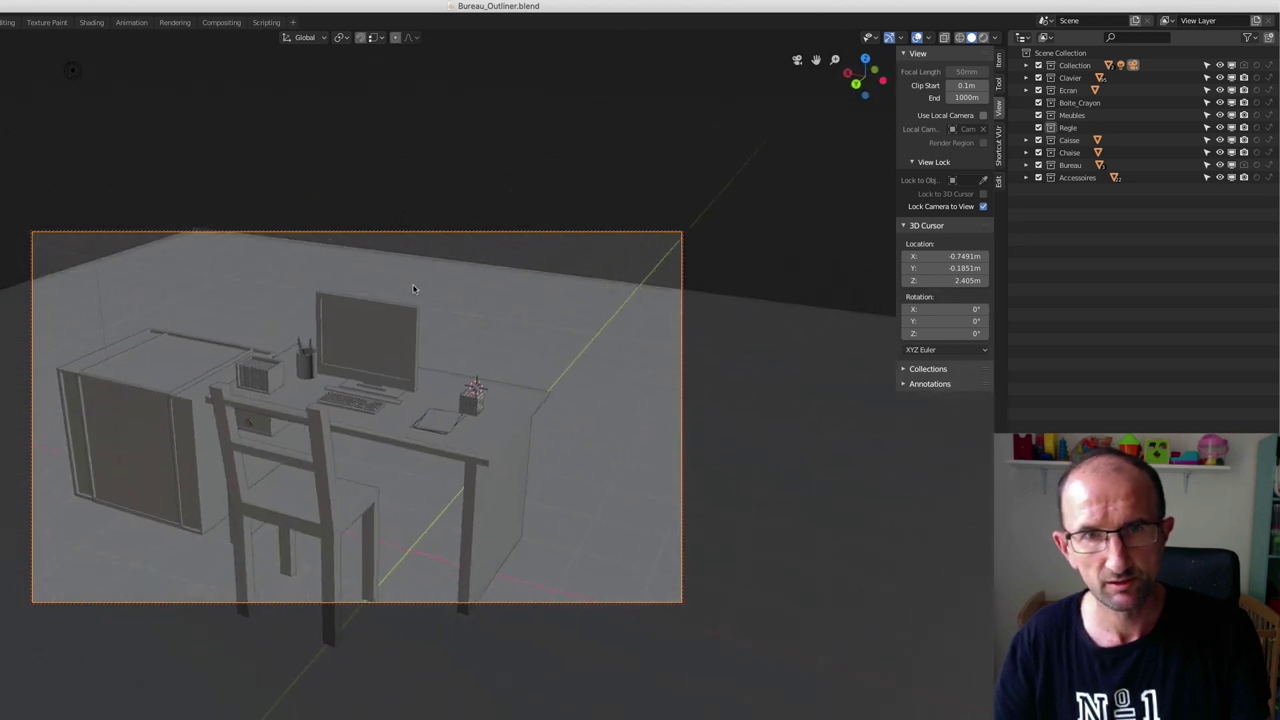
scroll(412, 283, "down", 1)
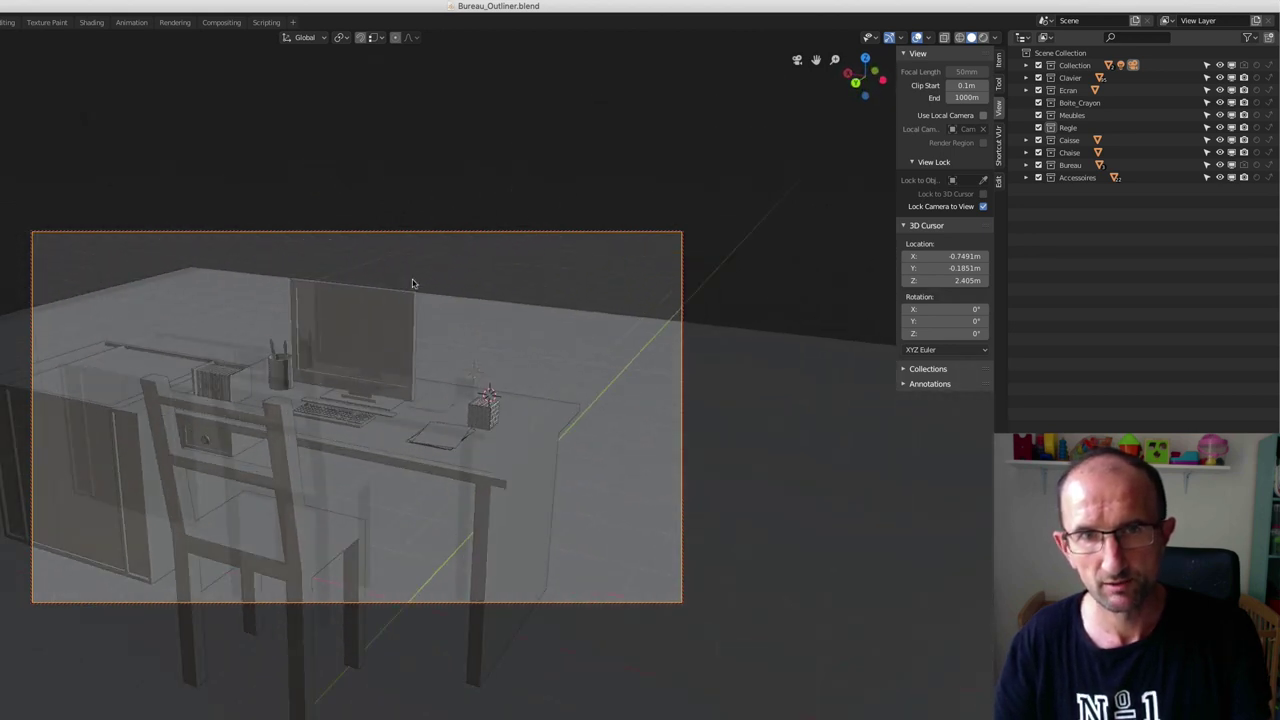
scroll(412, 283, "down", 2)
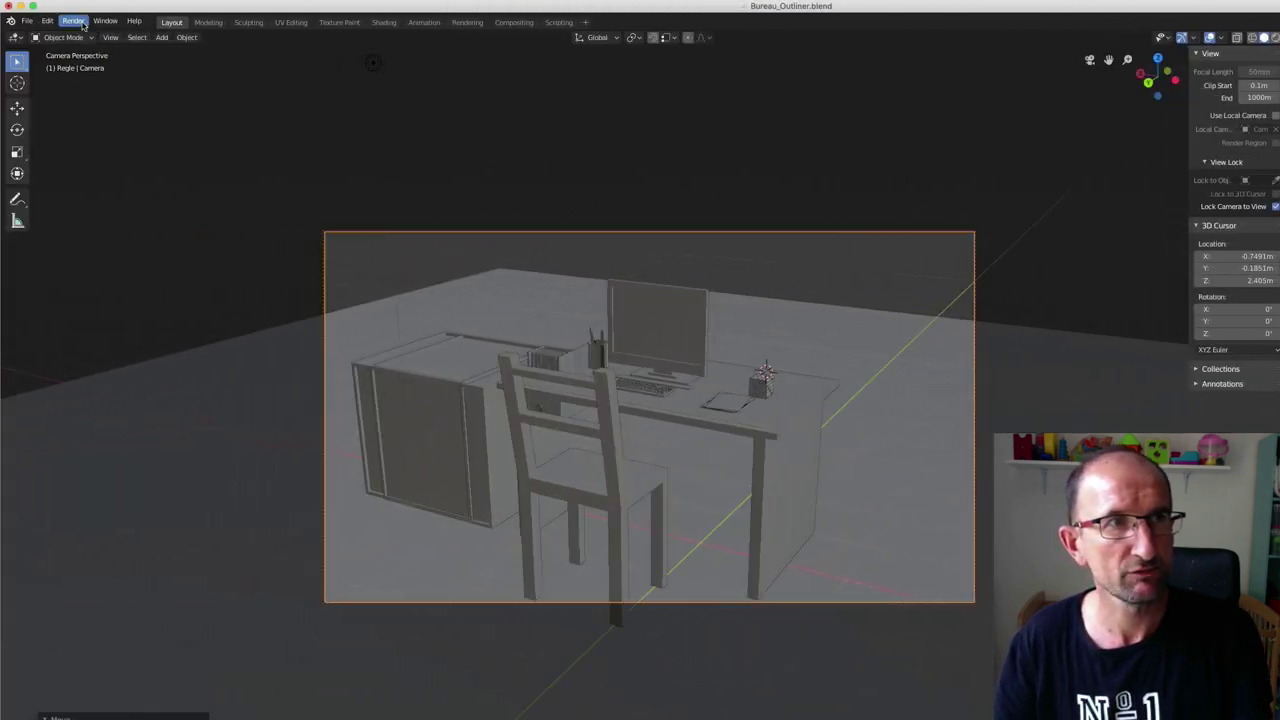
Render an image from the new camera angle and close the result.
left_click(73, 21)
left_click(86, 36)
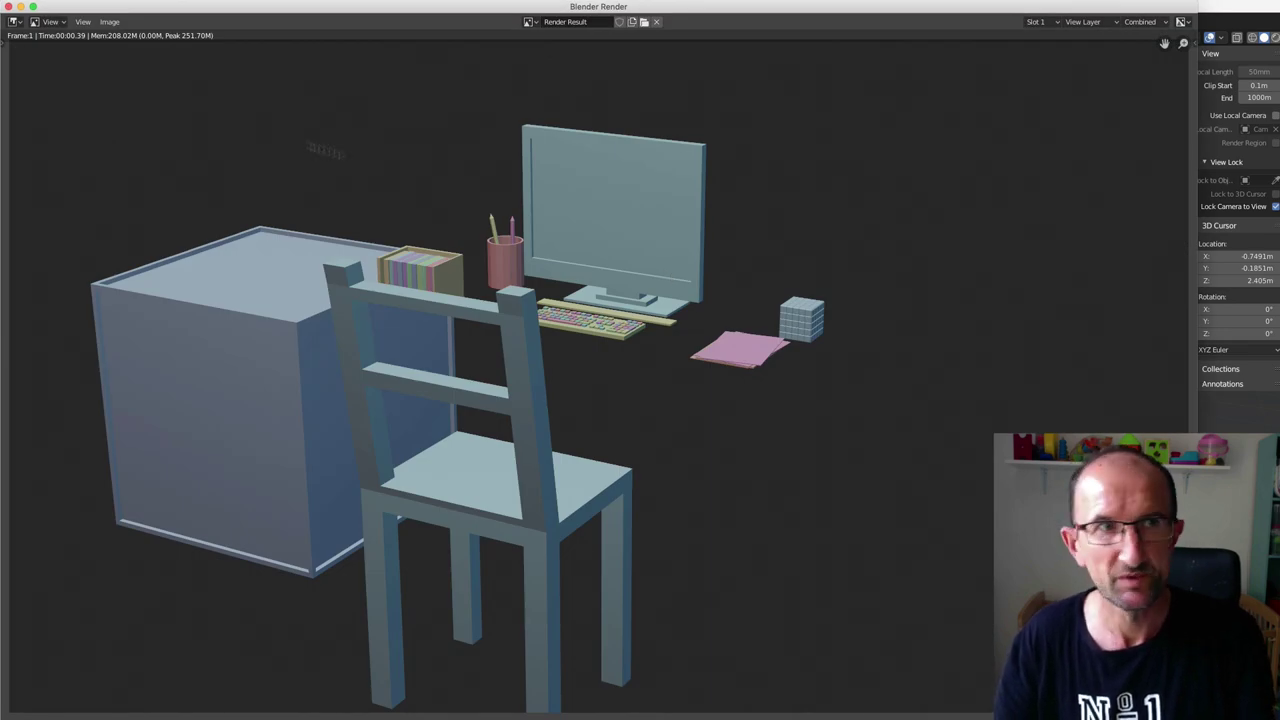
left_click(8, 6)
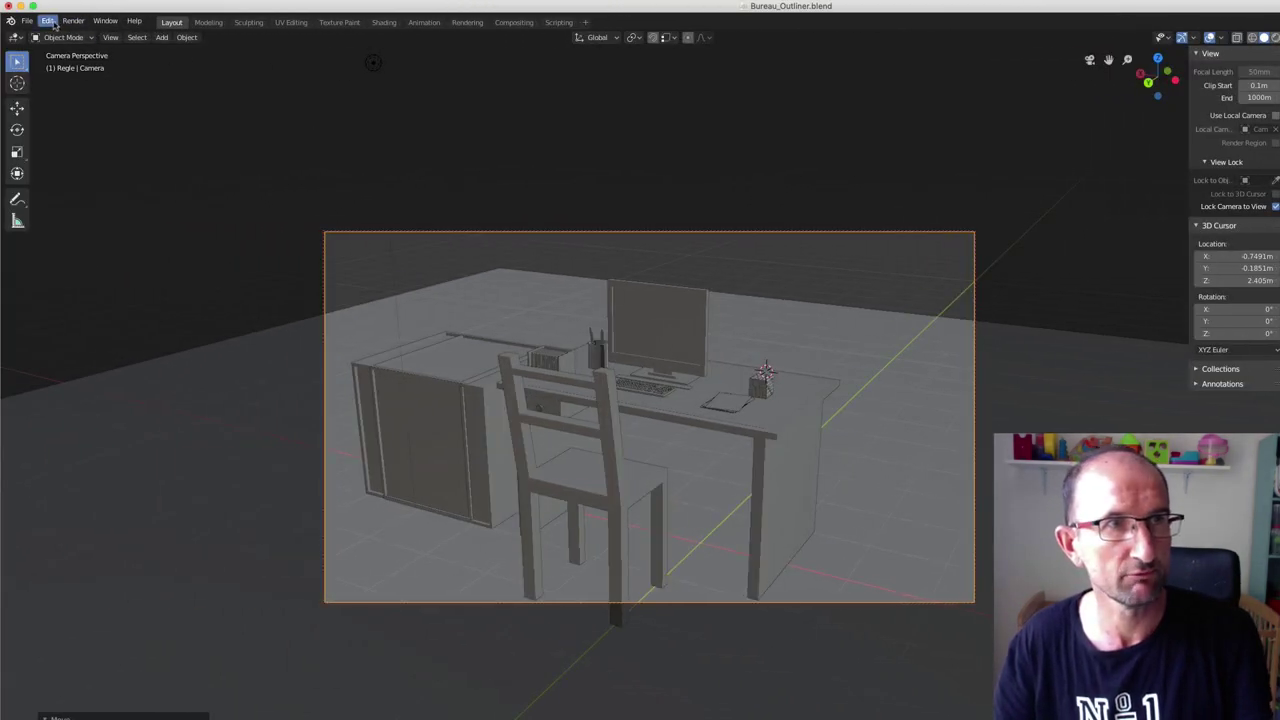
Render the framed camera view once more and close the render window with Esc.
left_click(73, 21)
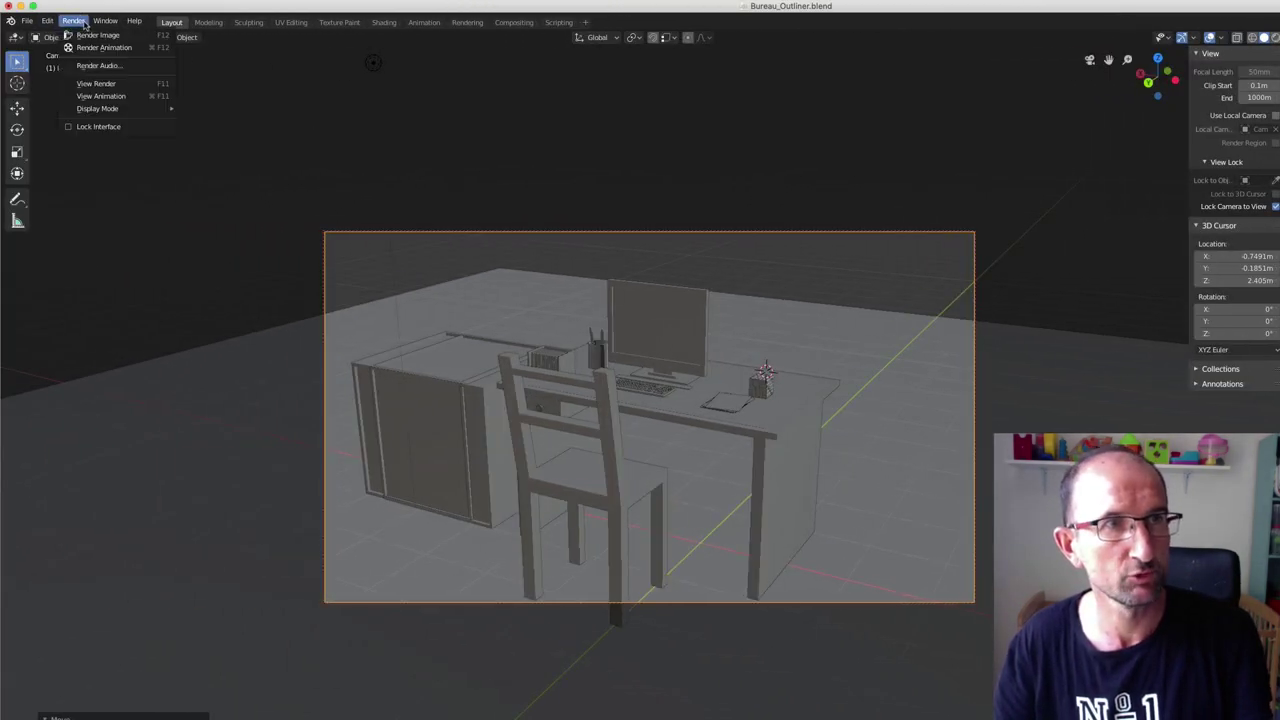
left_click(86, 38)
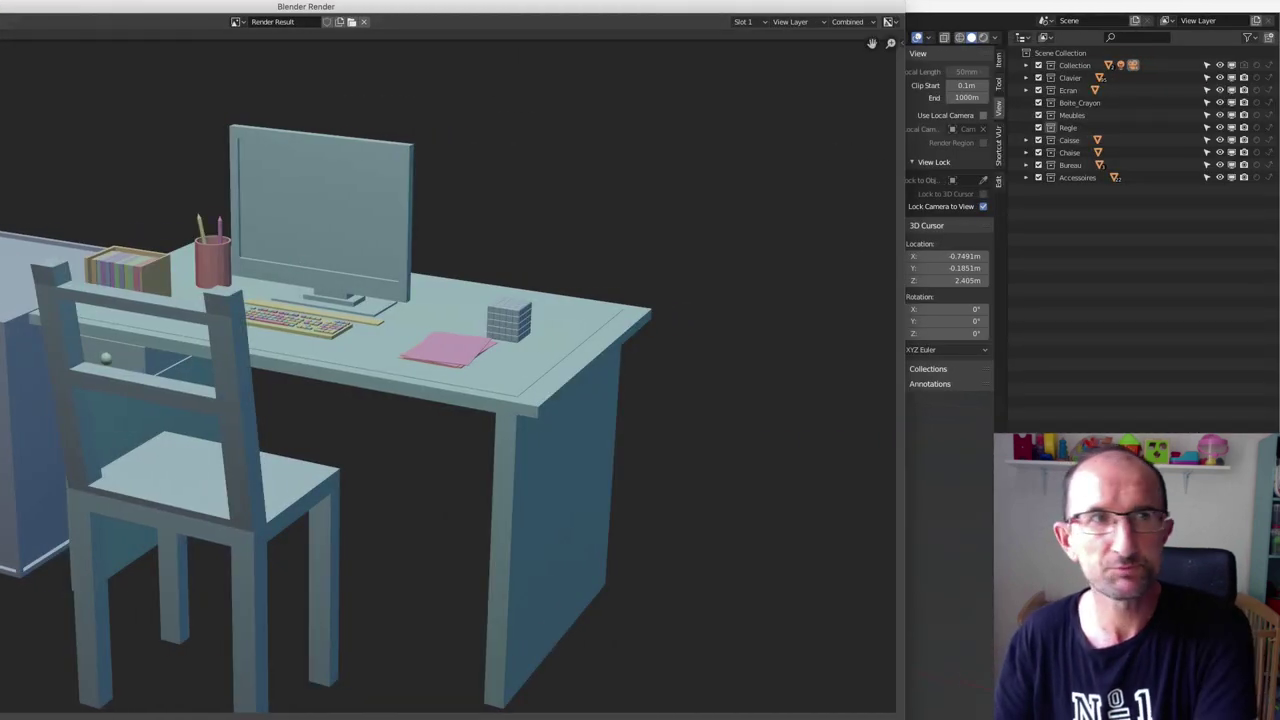
key("Escape")
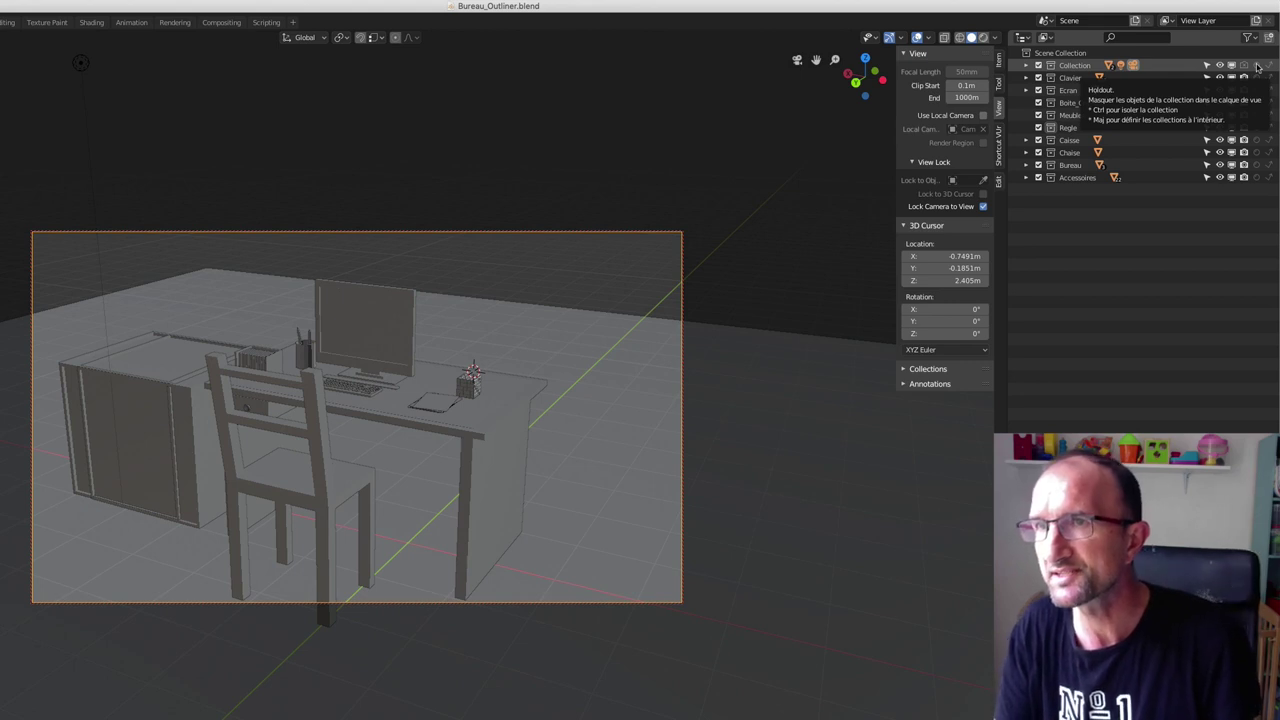
Turn on holdout for Collection and exit the camera view into a free perspective view.
left_click(1257, 65)
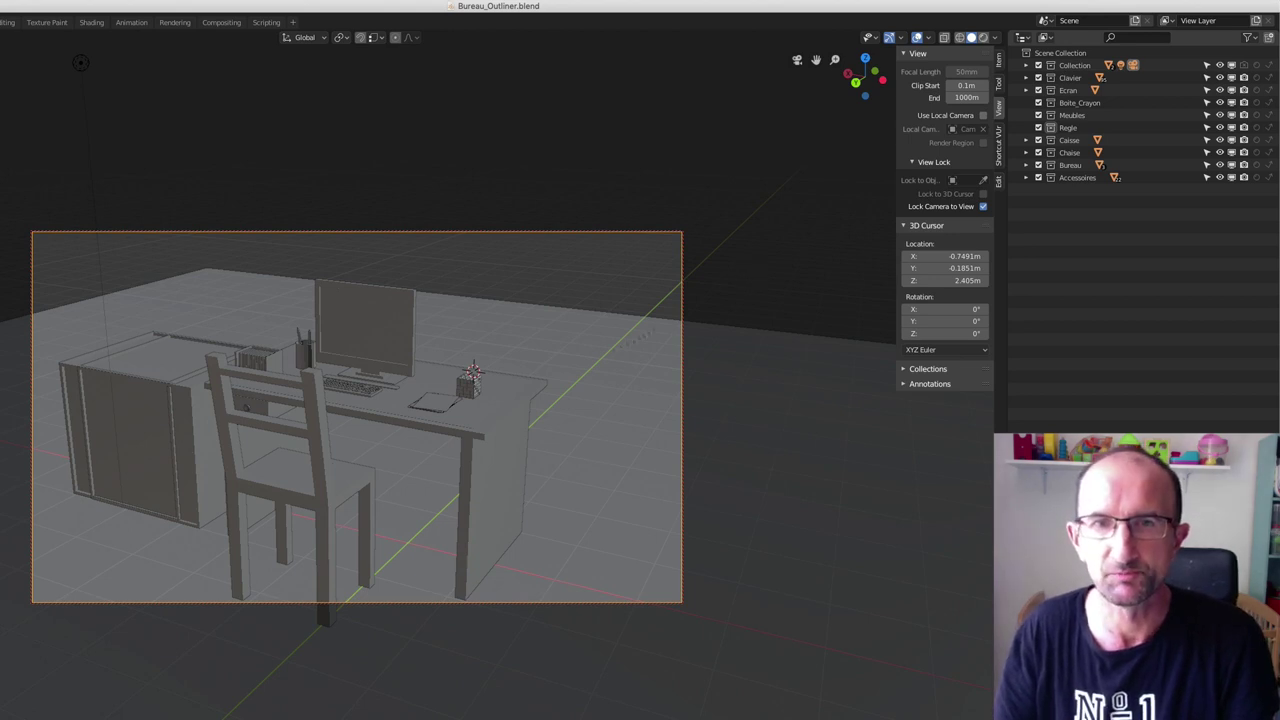
key("KP_0")
key("KP_8")
key("KP_8")
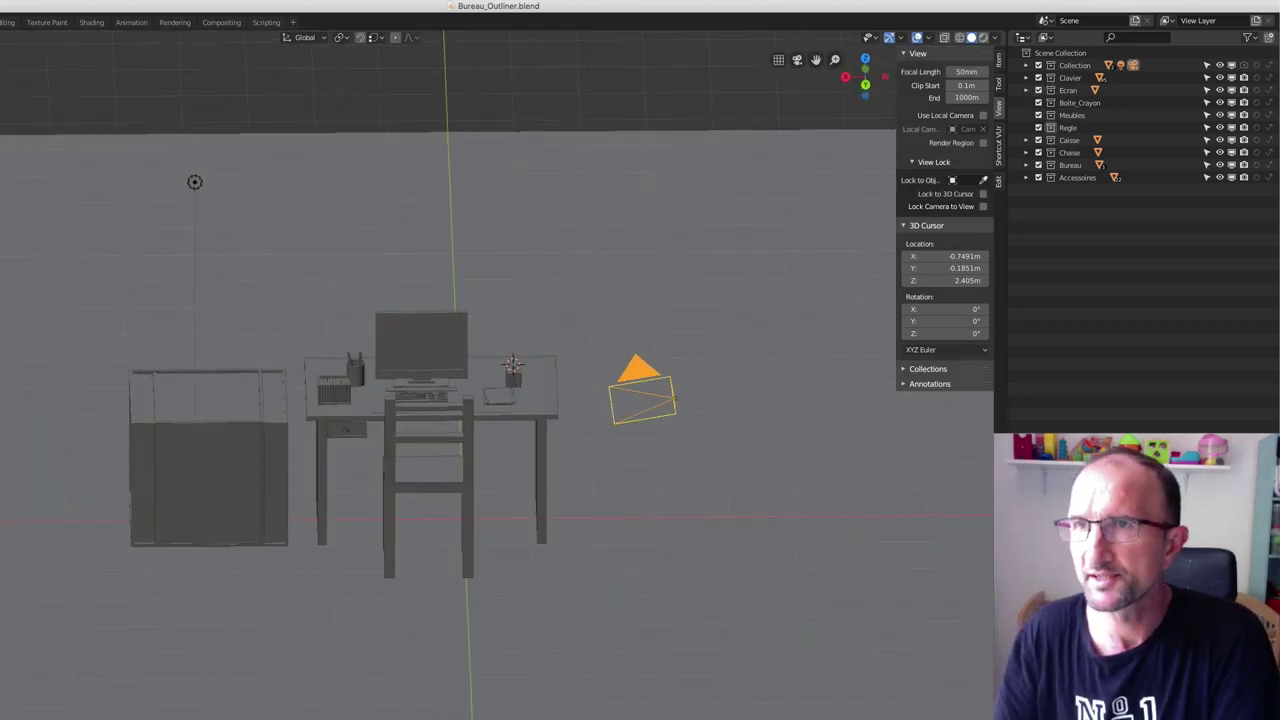
Toggle the exclude checkbox column off and on, then exclude and re-include Bureau.
left_click(1250, 38)
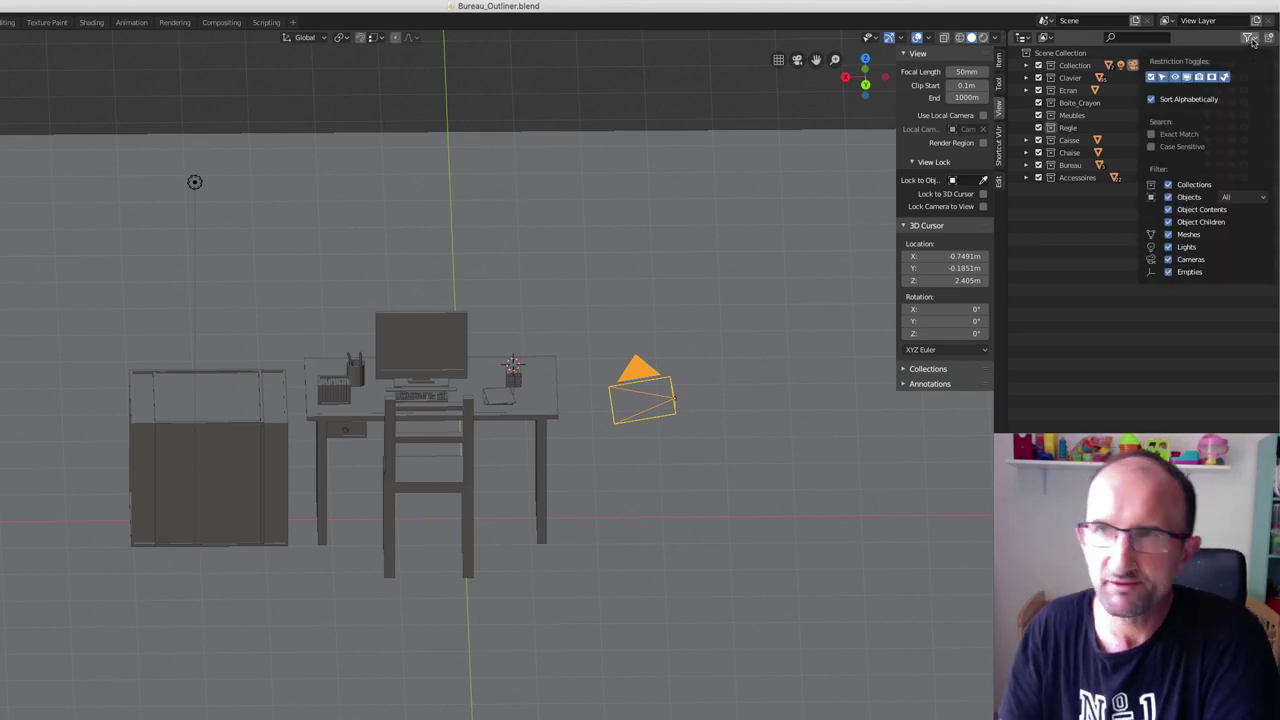
left_click(1151, 78)
left_click(1151, 78)
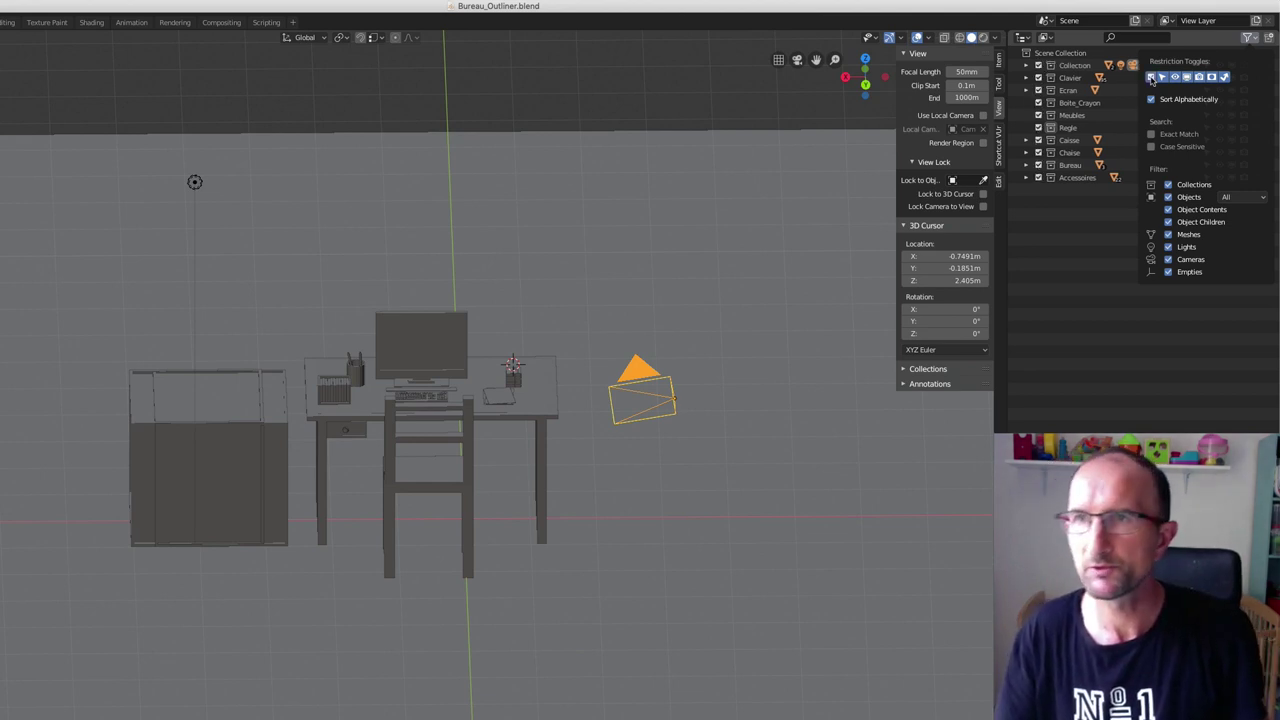
left_click(1038, 165)
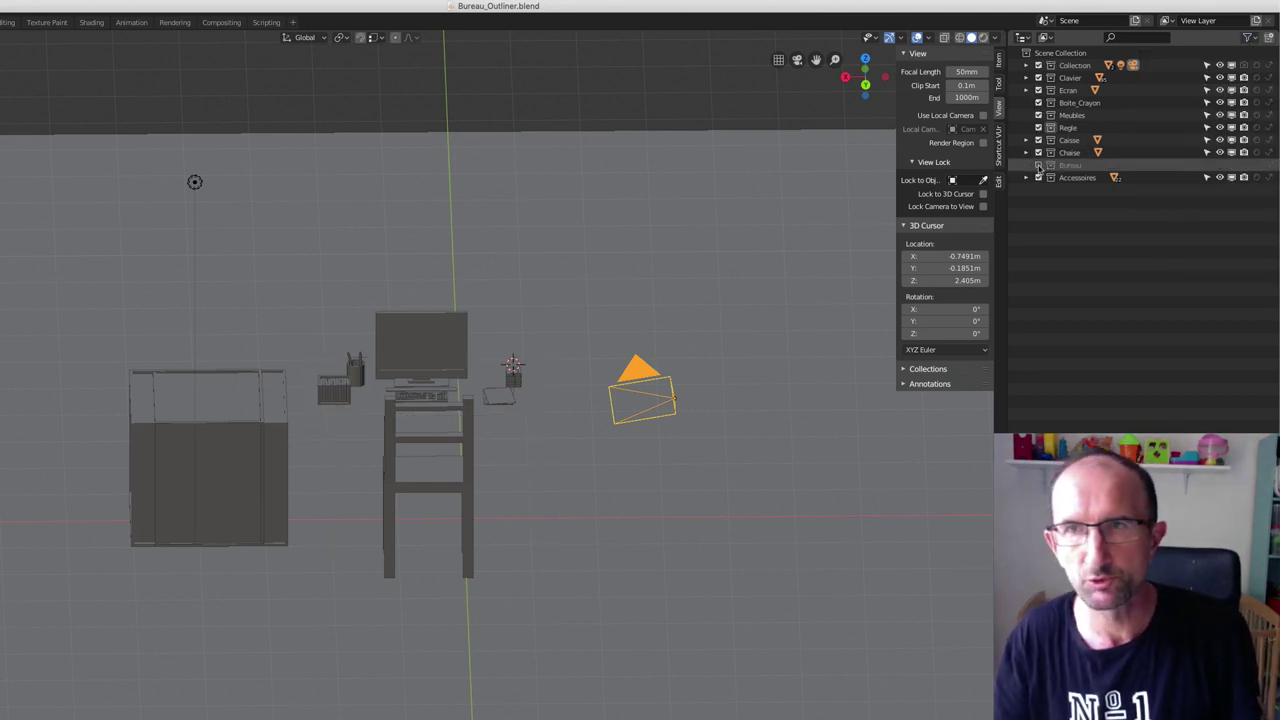
left_click(1038, 166)
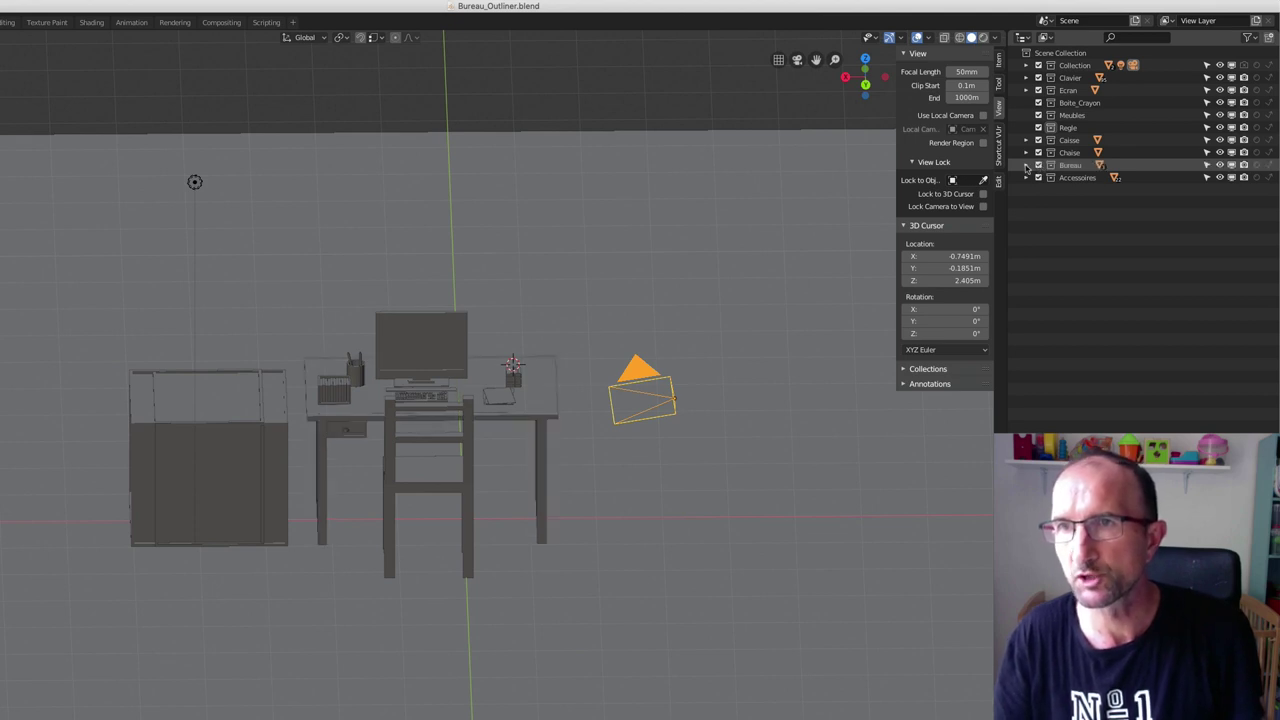
Expand and collapse Bureau, then hide the exclude checkbox column in the Outliner filter.
left_click(1026, 165)
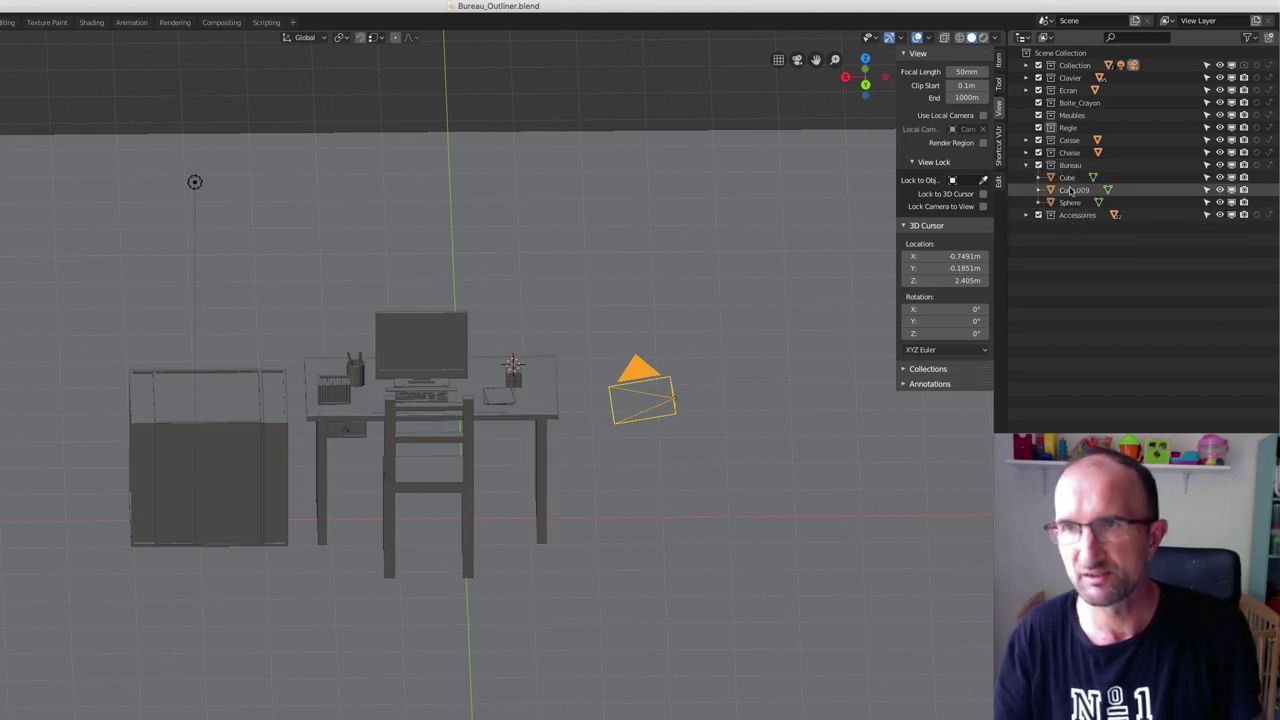
left_click(1026, 165)
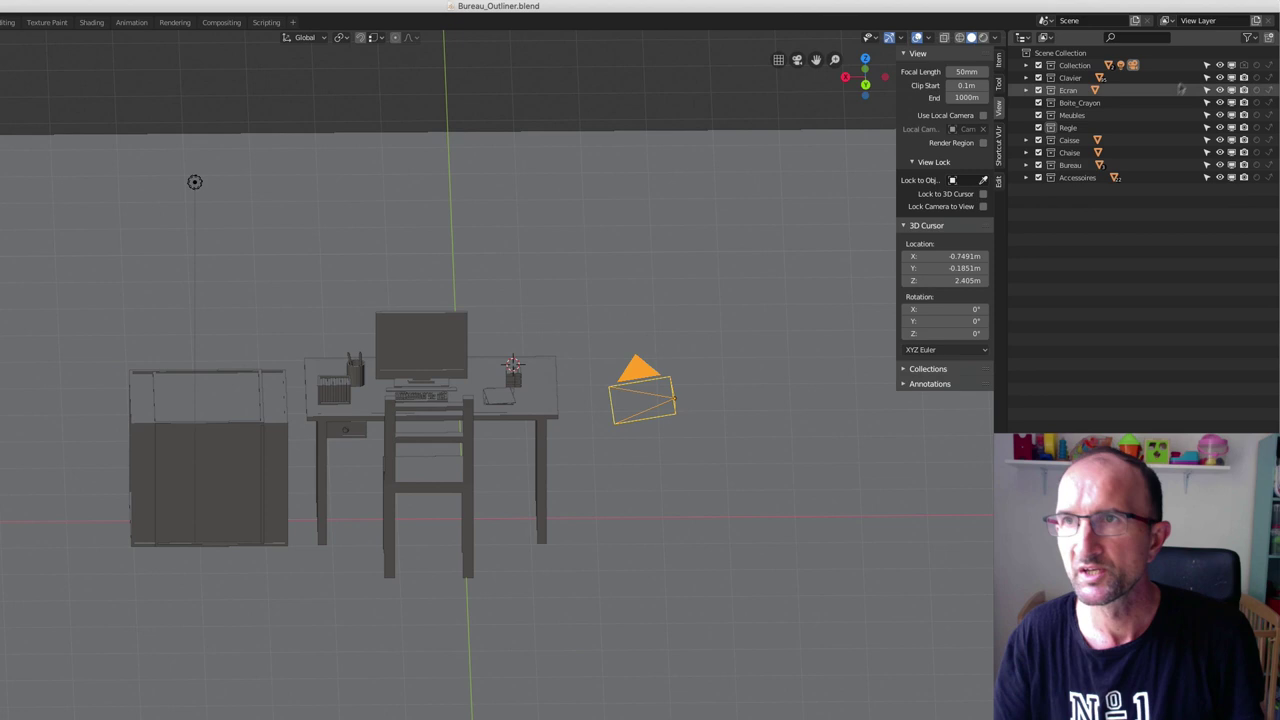
left_click(1248, 38)
left_click(1151, 77)
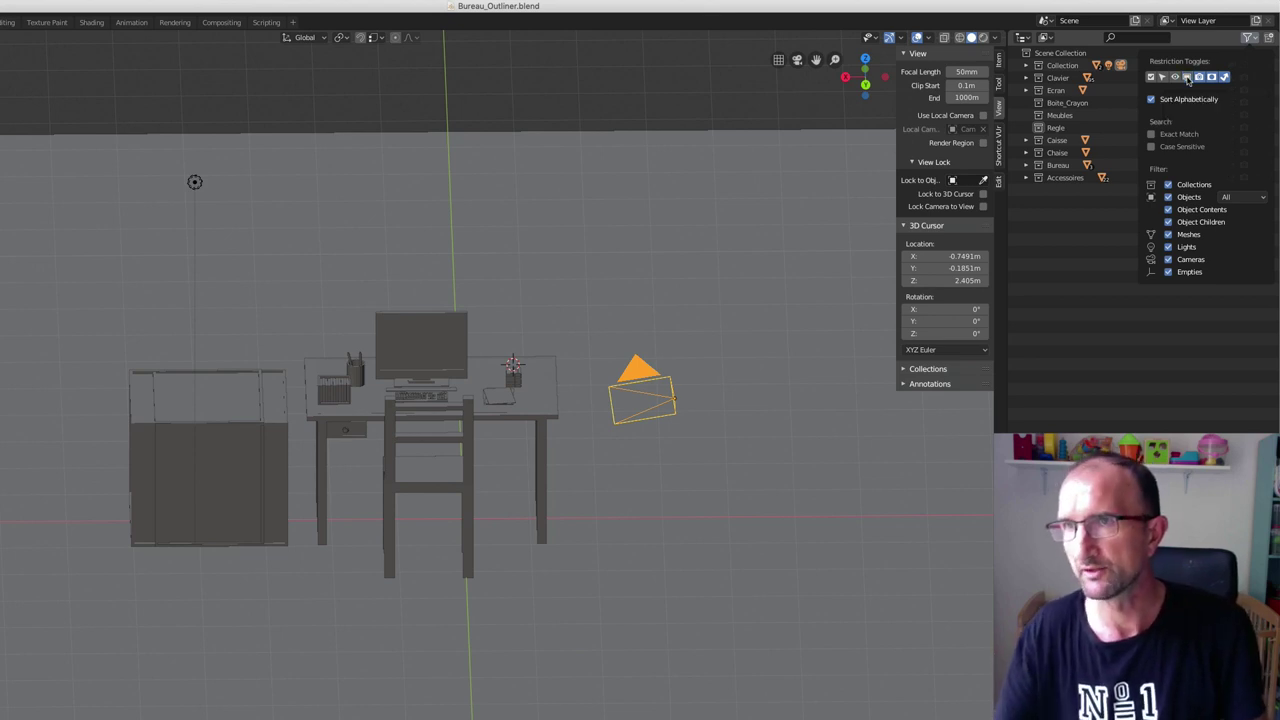
Turn off restriction toggles in the Outliner filter, leaving two columns per collection.
left_click(1187, 80)
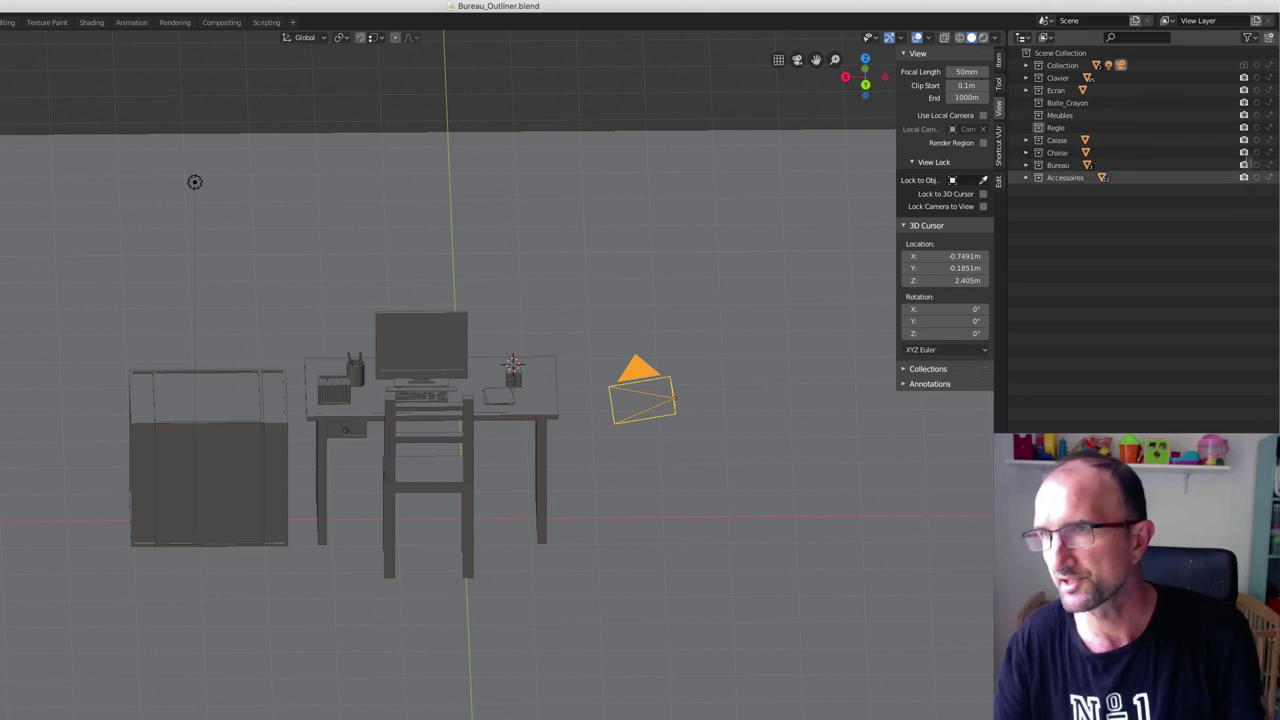
left_click(1248, 37)
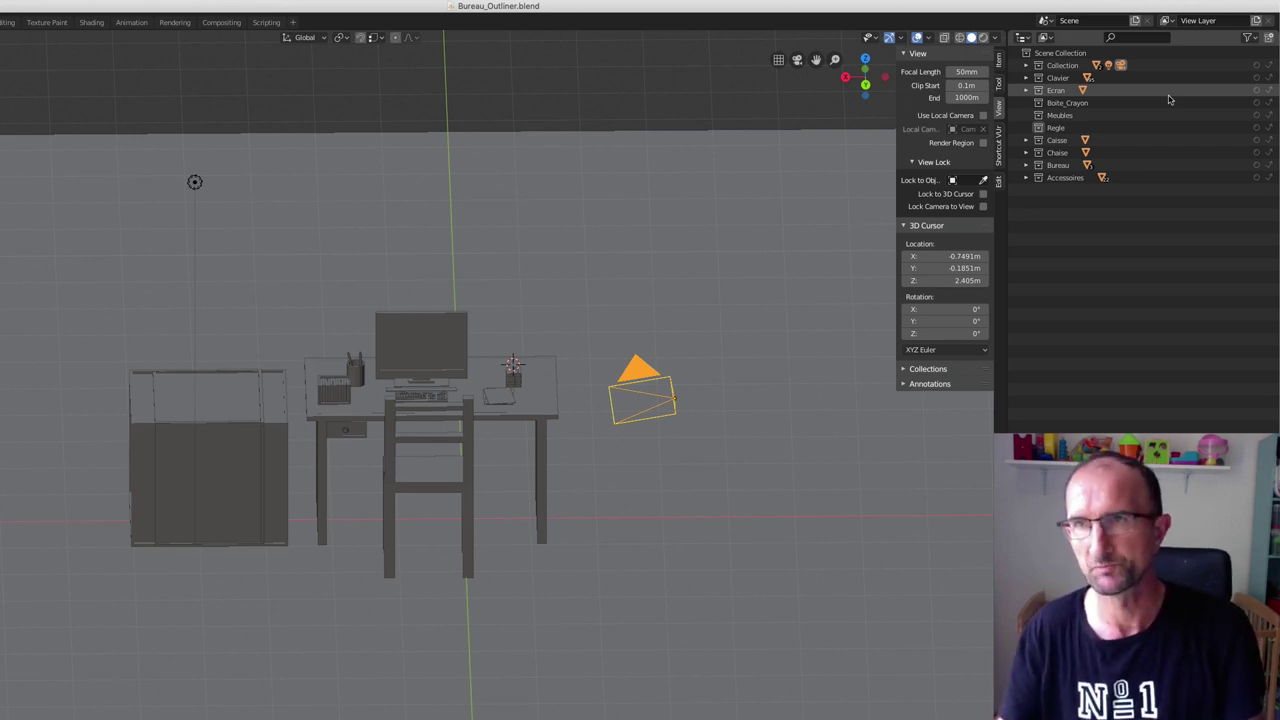
Re-enable the collection exclude checkbox column in the Outliner filter popover.
left_click(1251, 40)
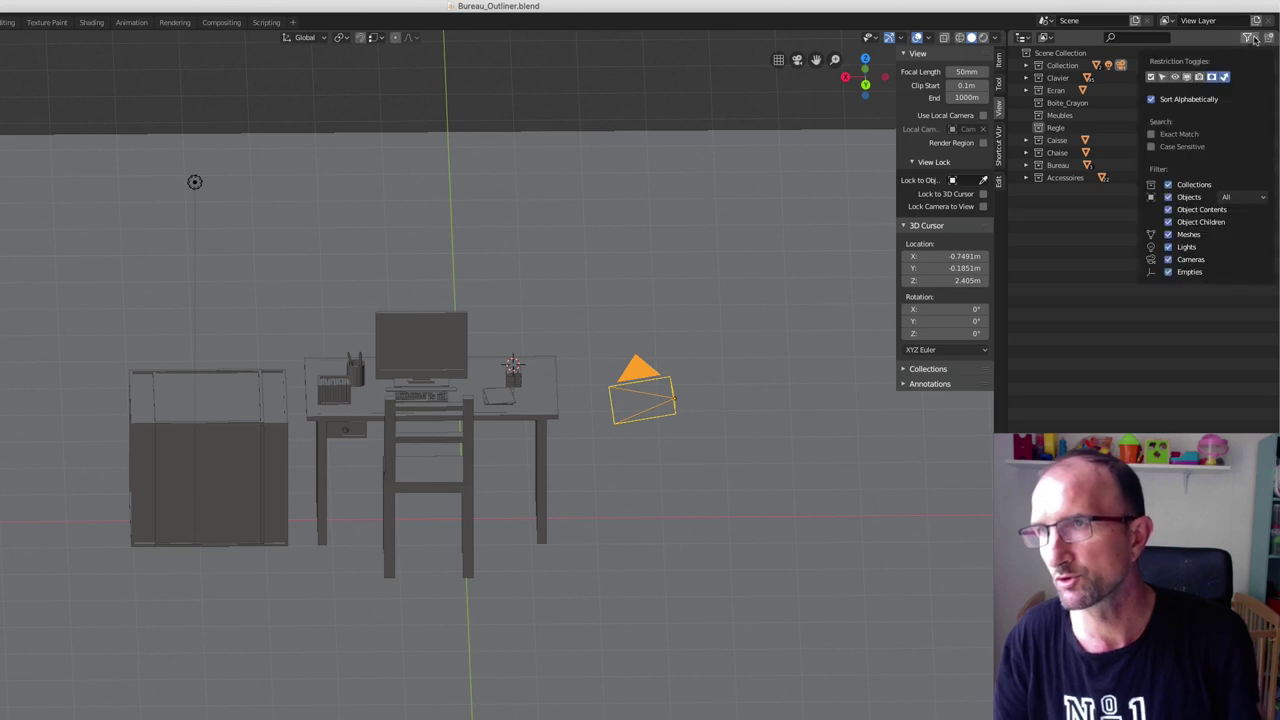
left_click(1154, 77)
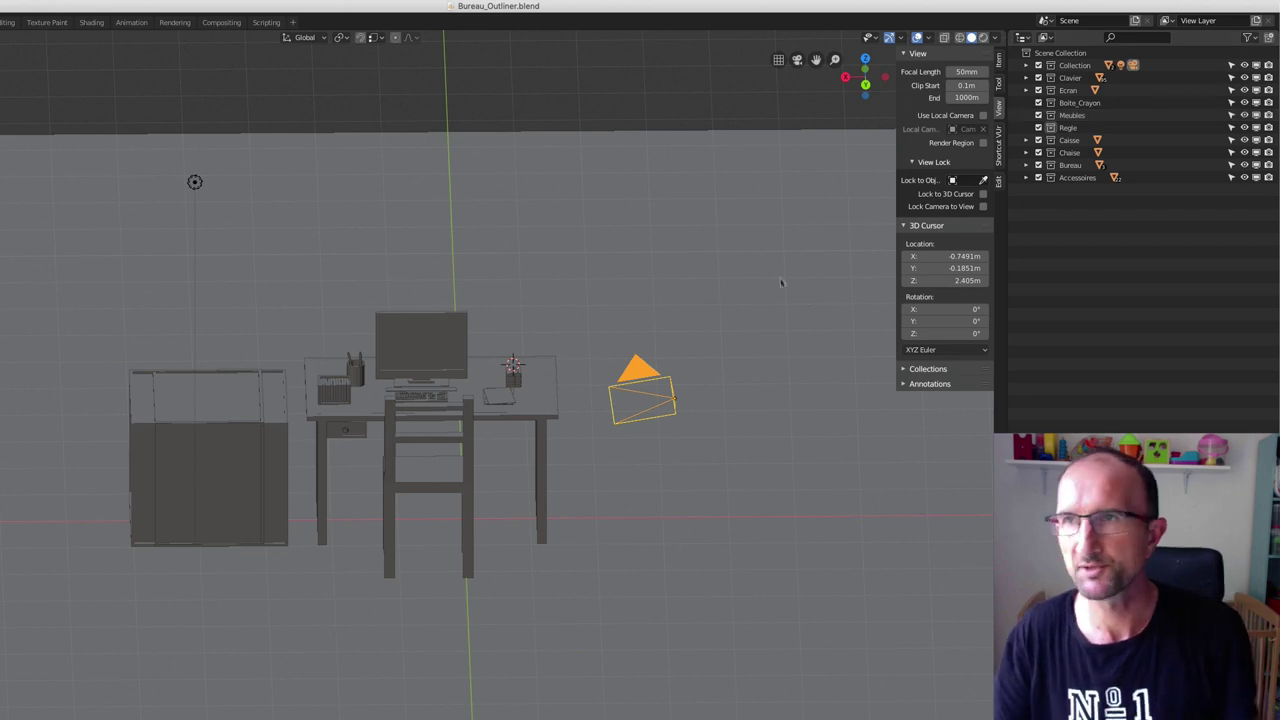
left_click(1249, 37)
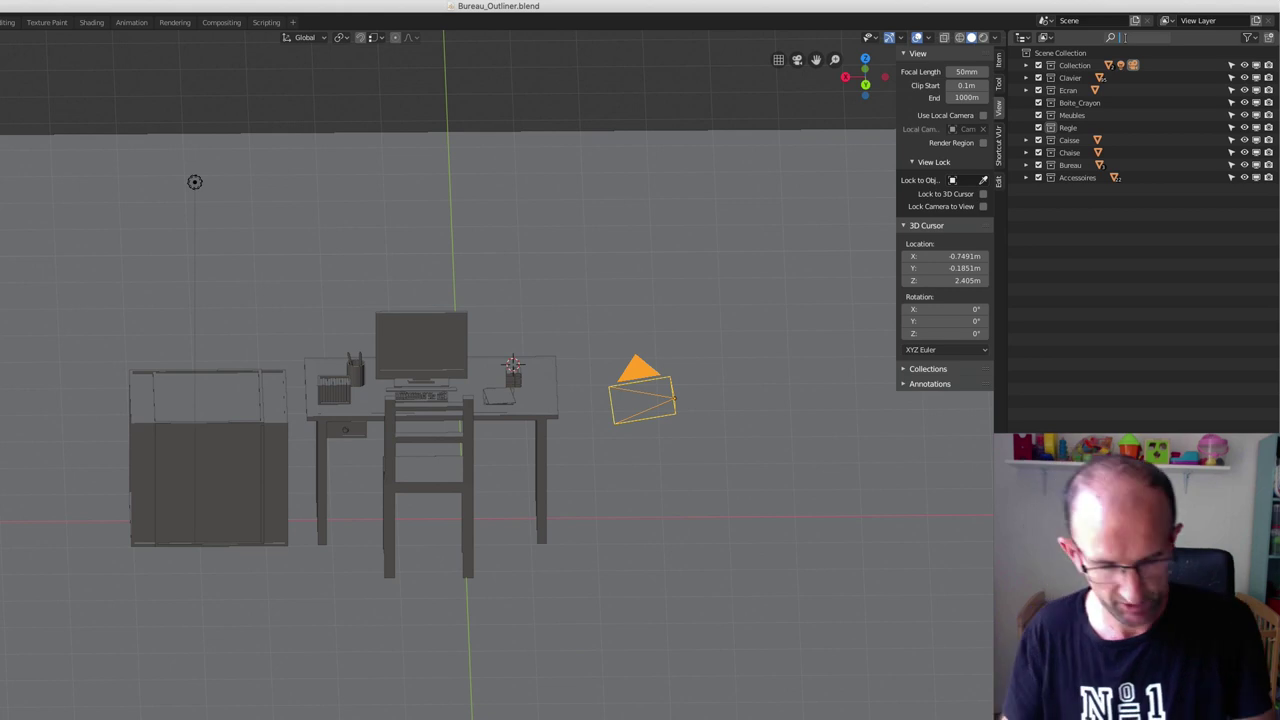
Search the Outliner for 'Meubles' and 'meubles', clear the search, and open the filter options.
type("Meubles")
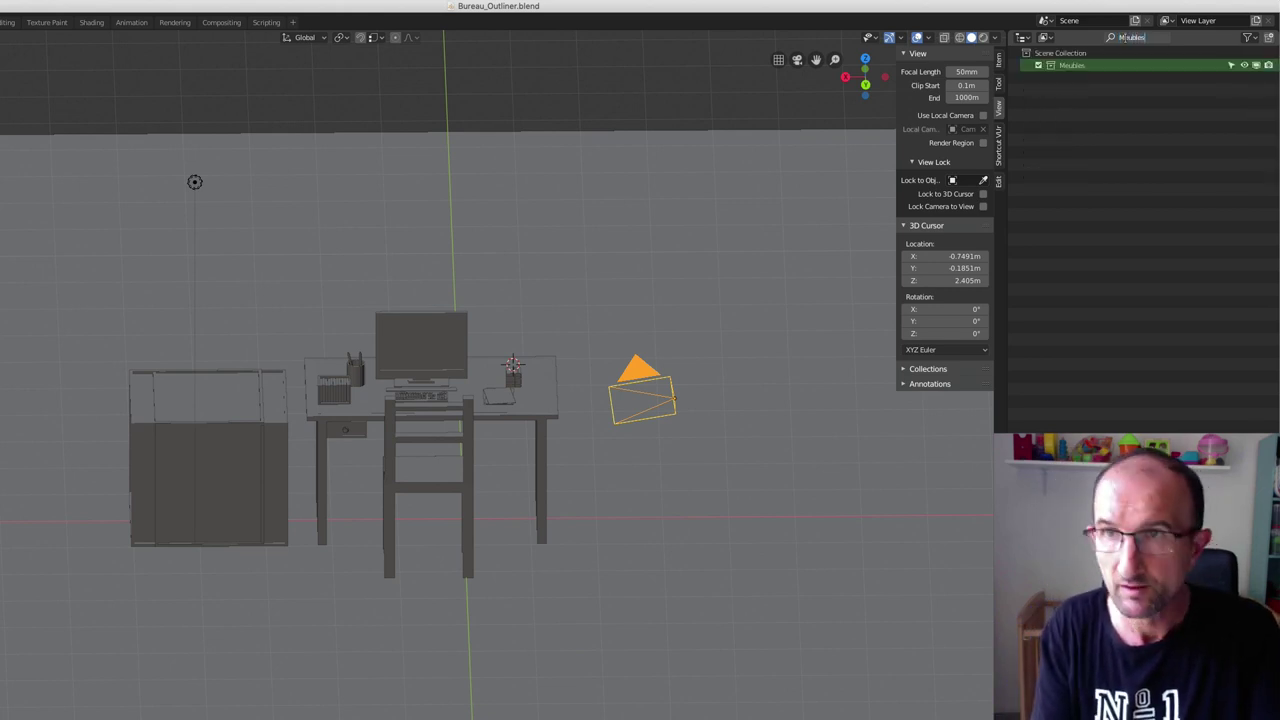
key("ctrl+a")
key("BackSpace")
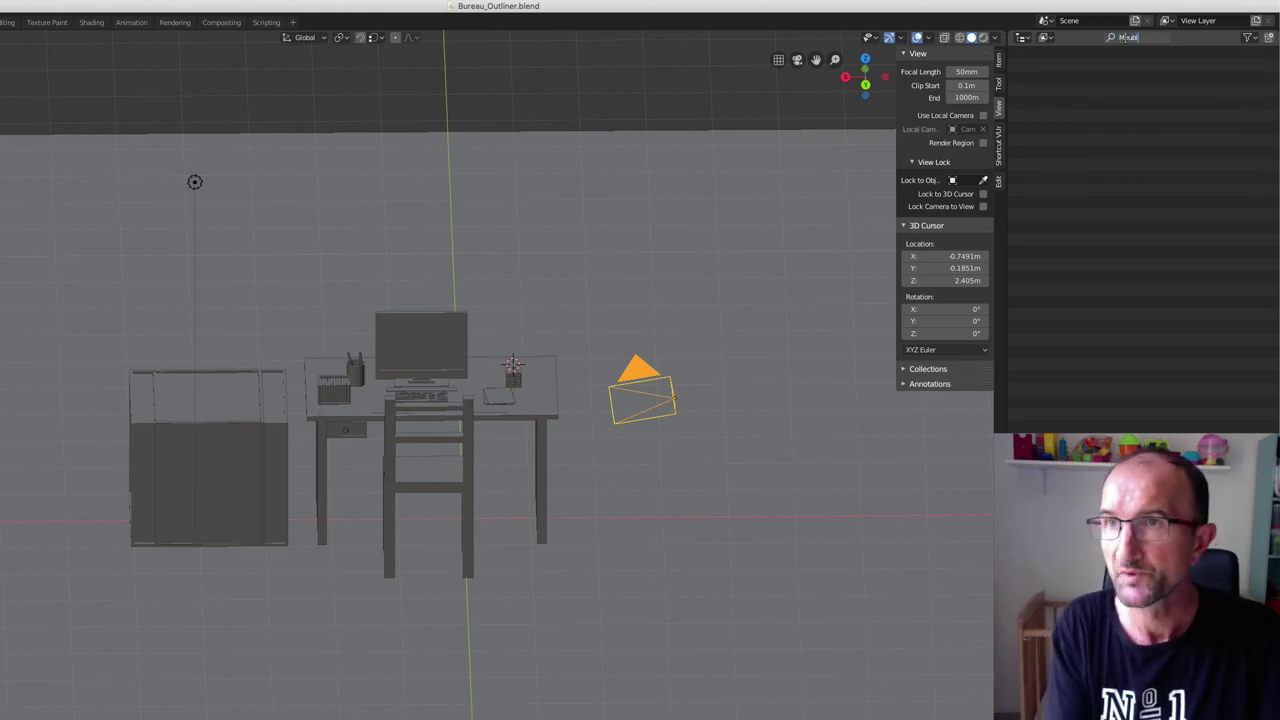
key("Return")
type("m")
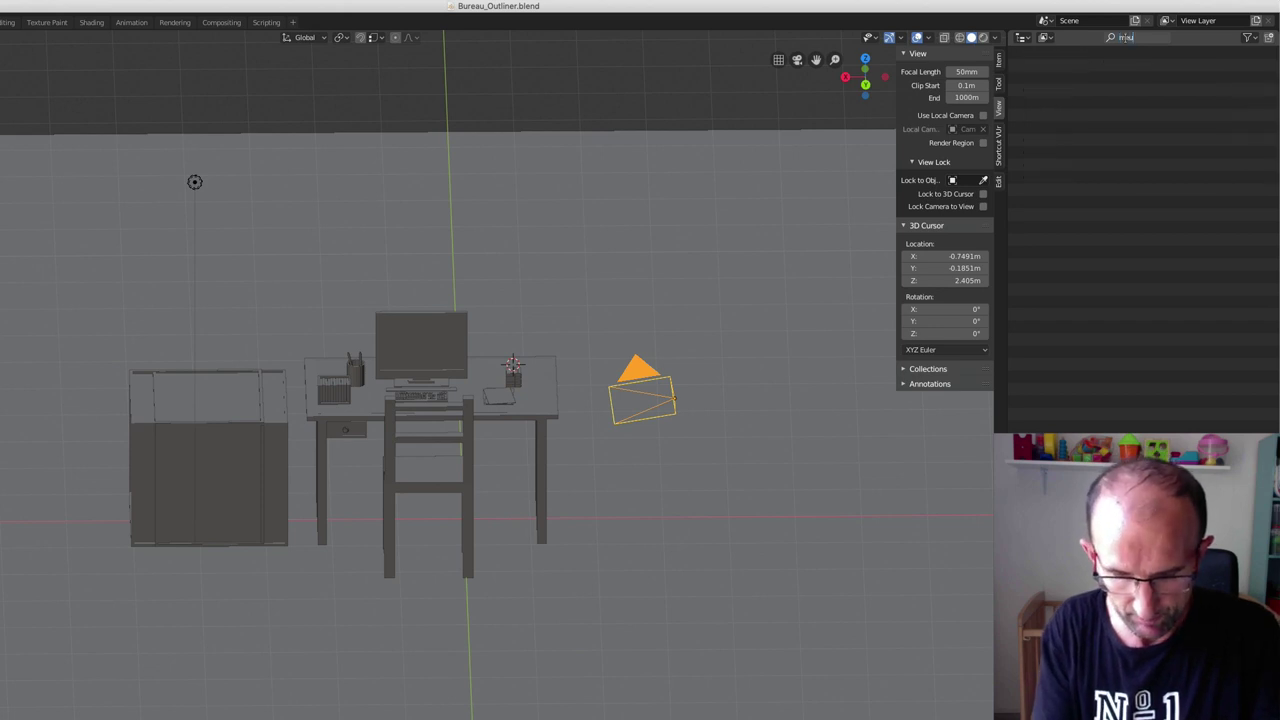
type("eubles")
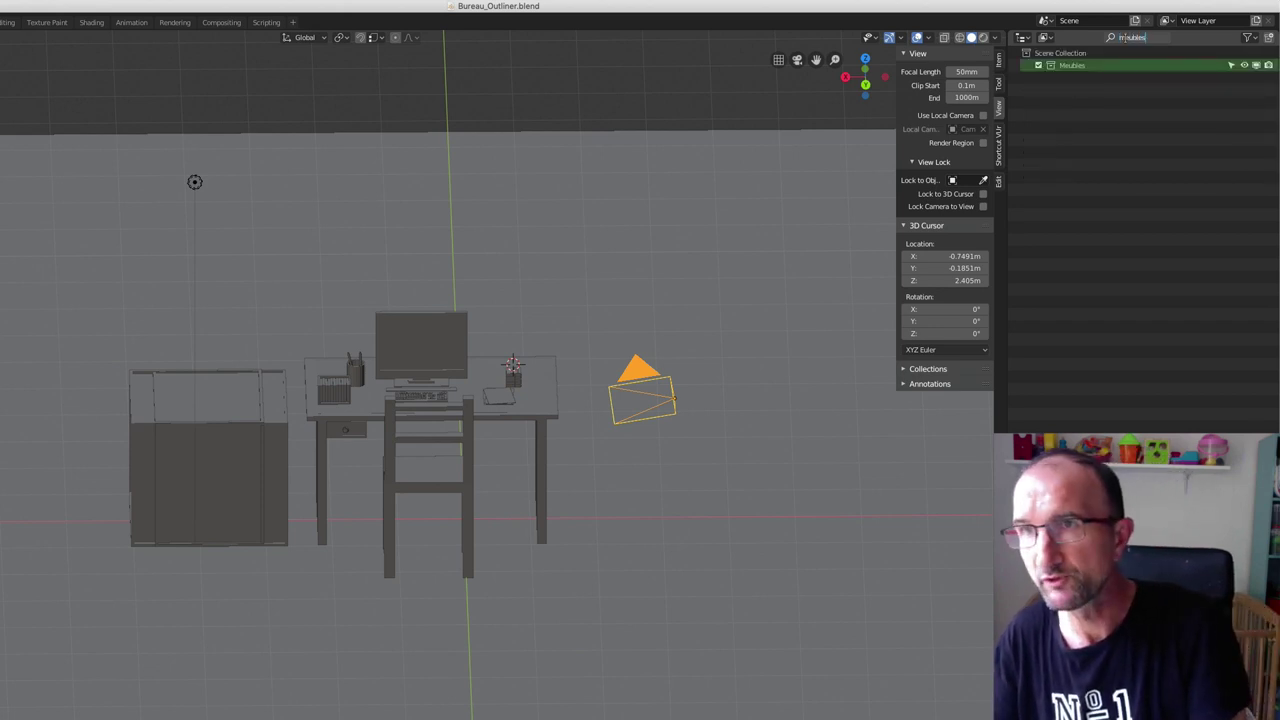
key("Delete")
key("Escape")
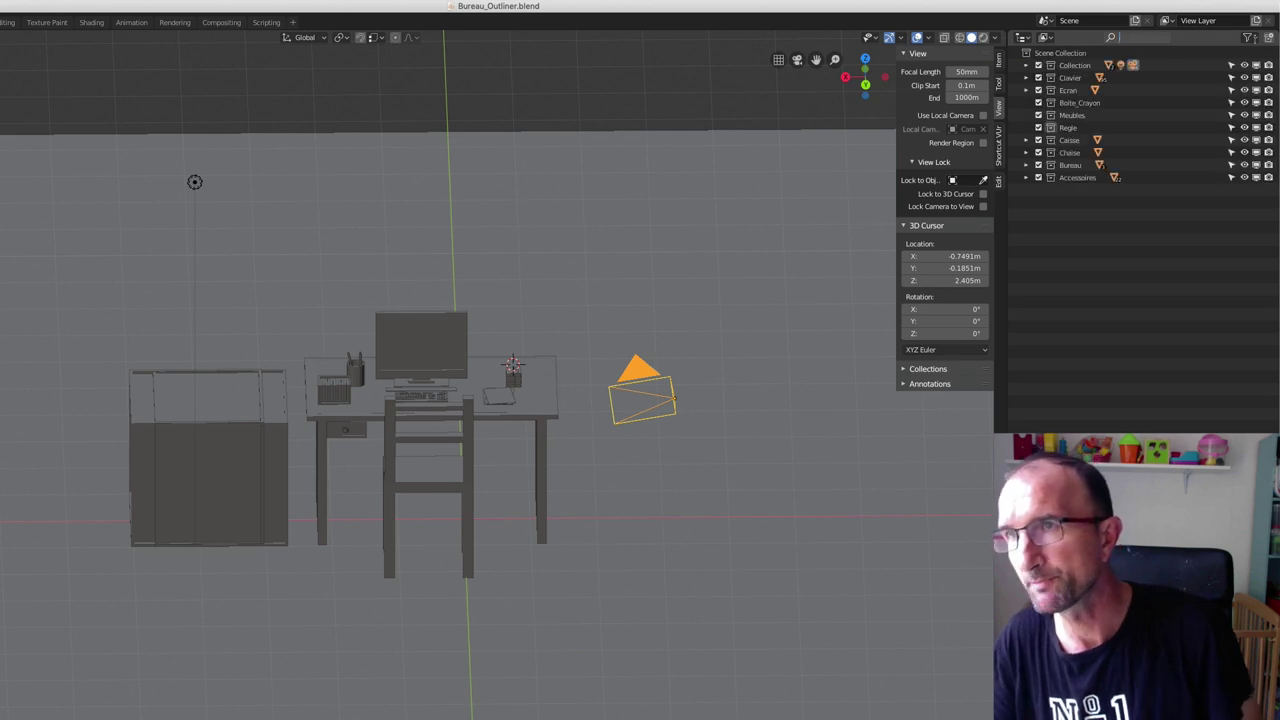
left_click(1249, 37)
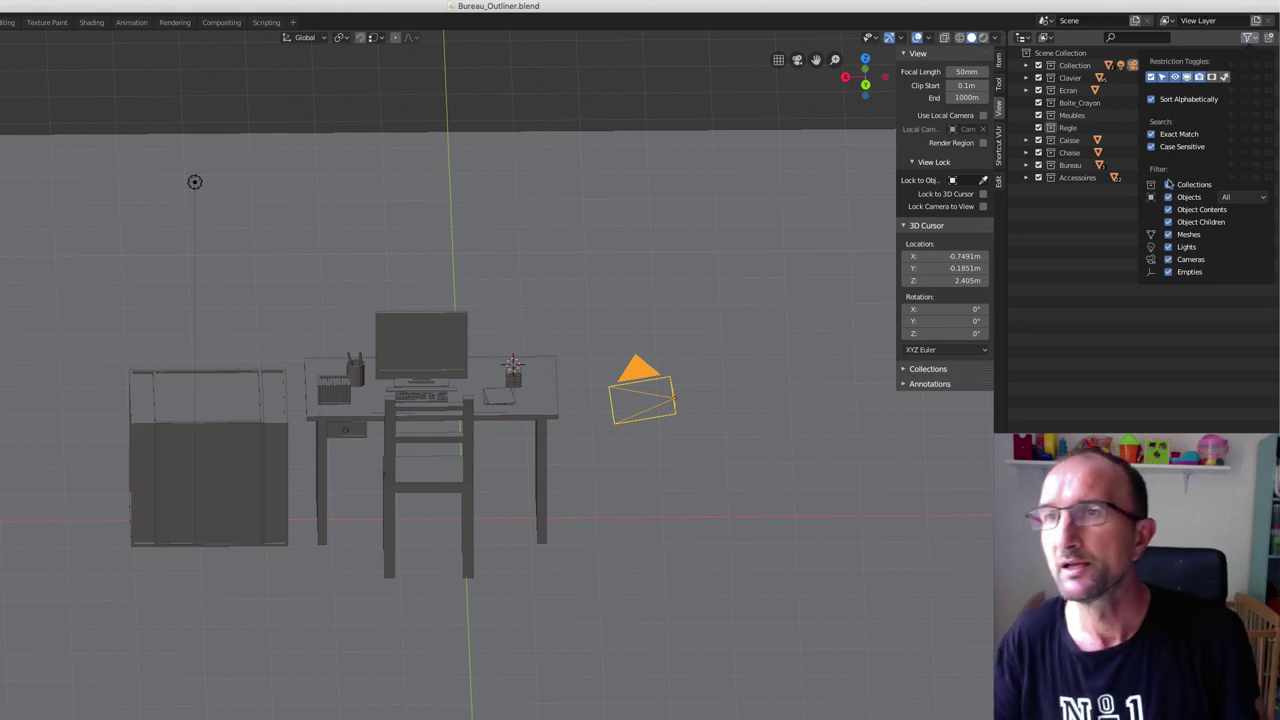
left_click(1168, 185)
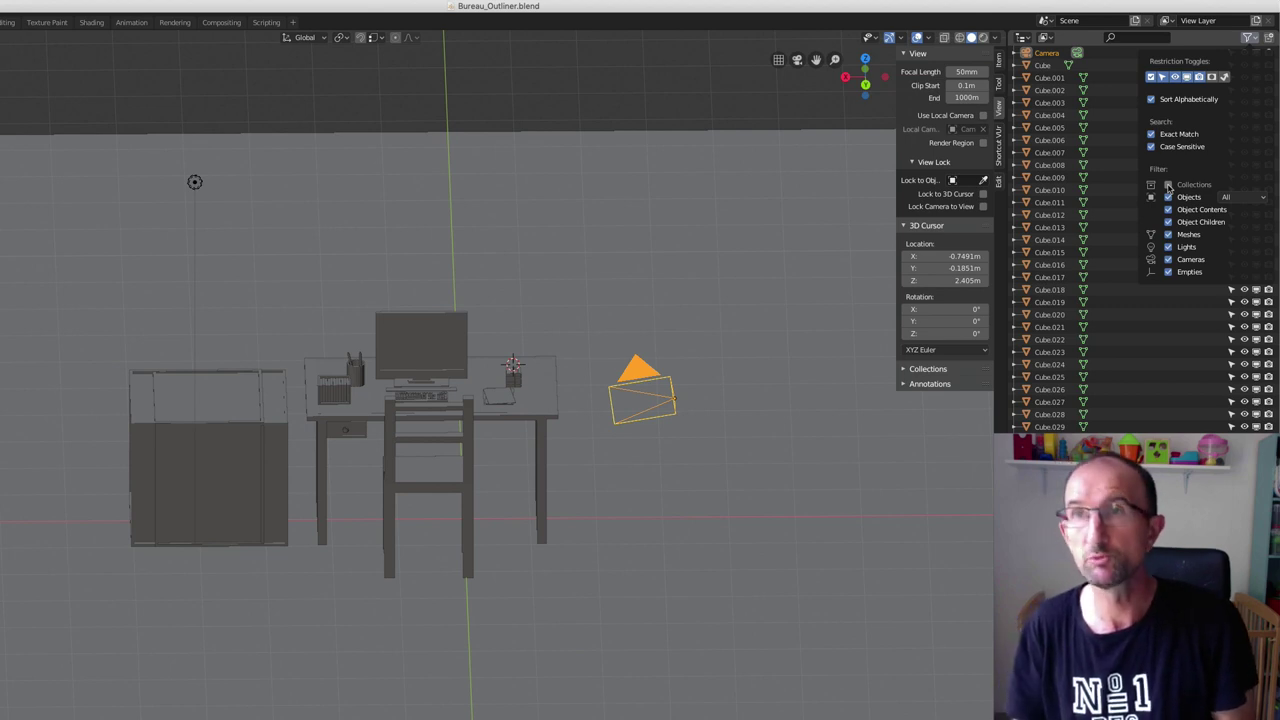
scroll(1111, 261, "down", 10)
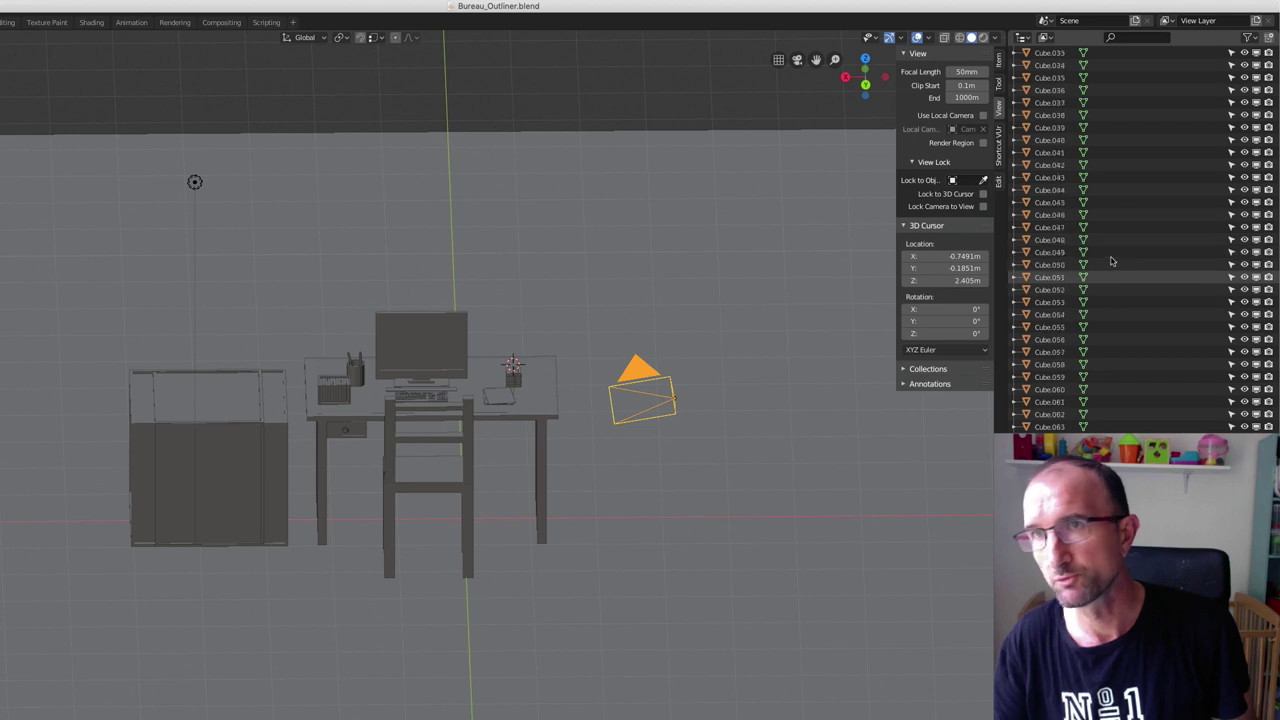
scroll(1111, 261, "up", 10)
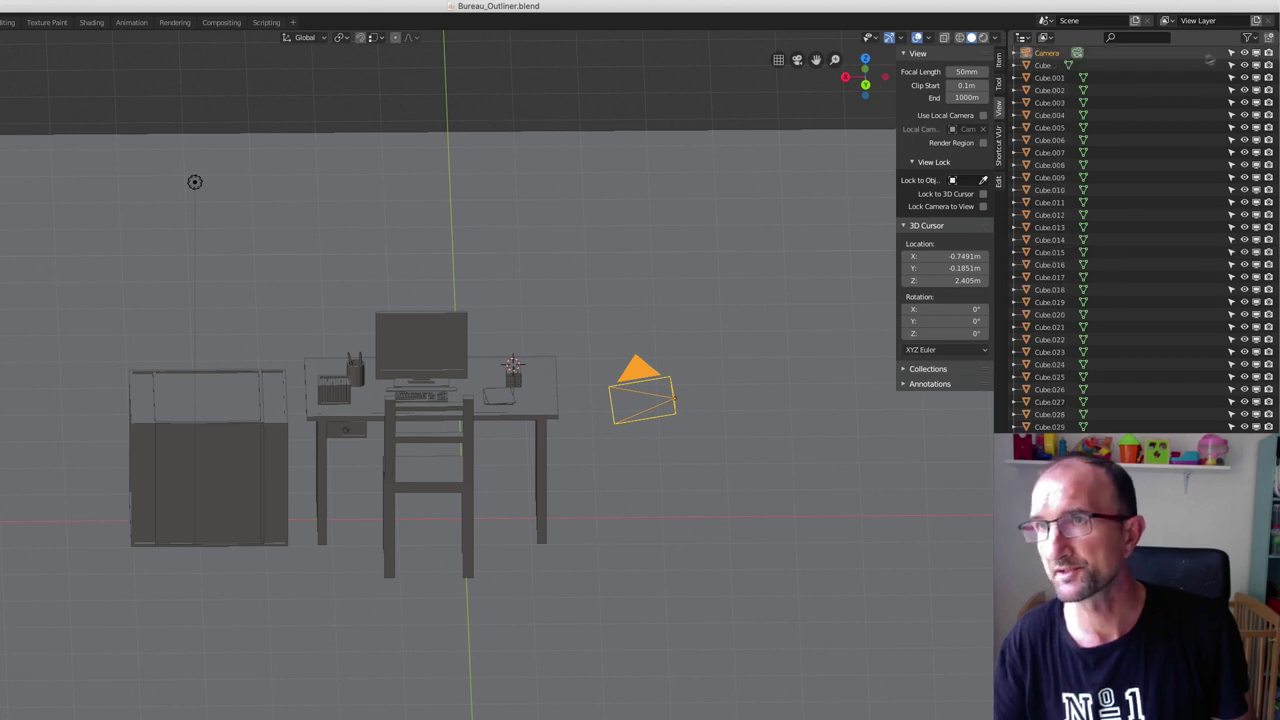
left_click(1249, 38)
left_click(1168, 185)
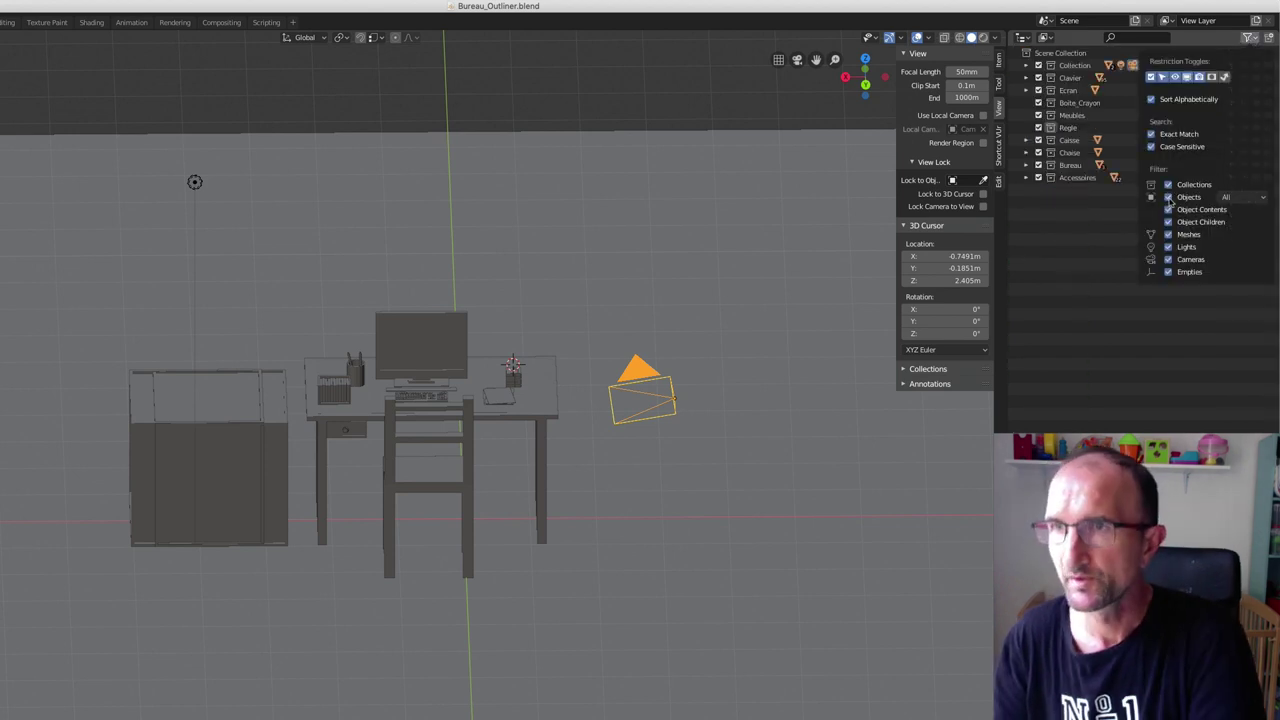
left_click(1168, 197)
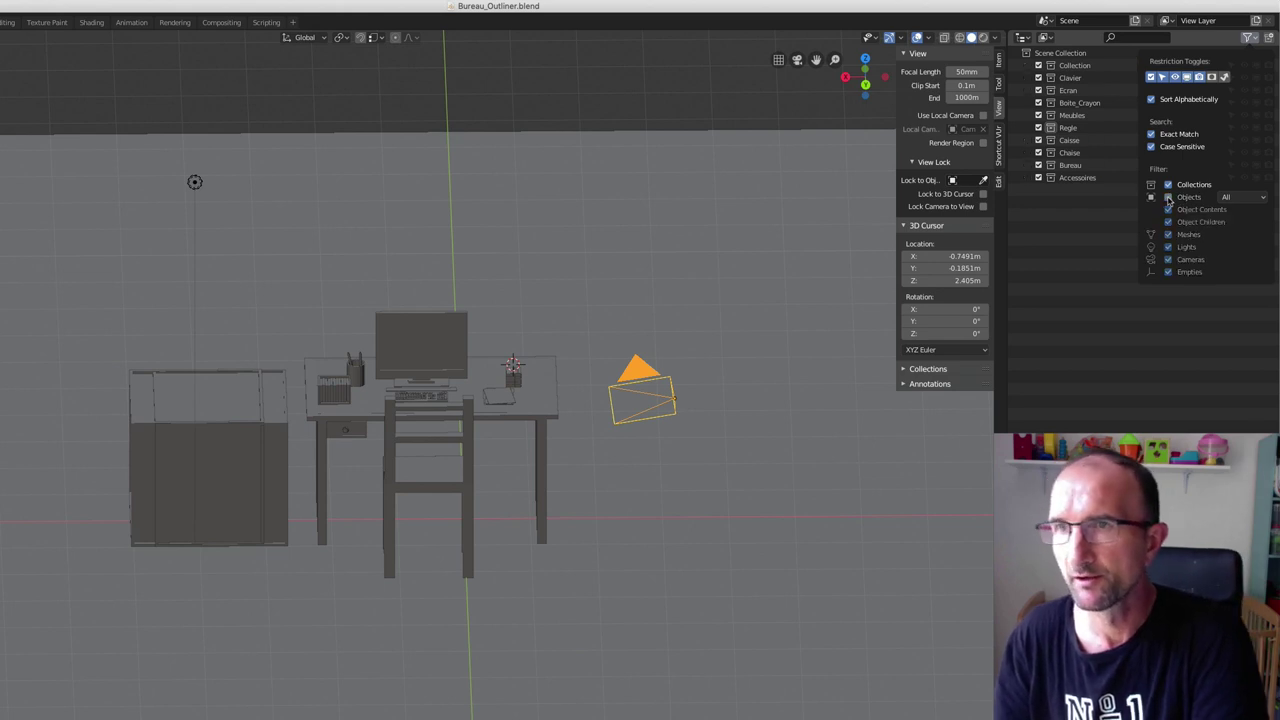
left_click(1168, 197)
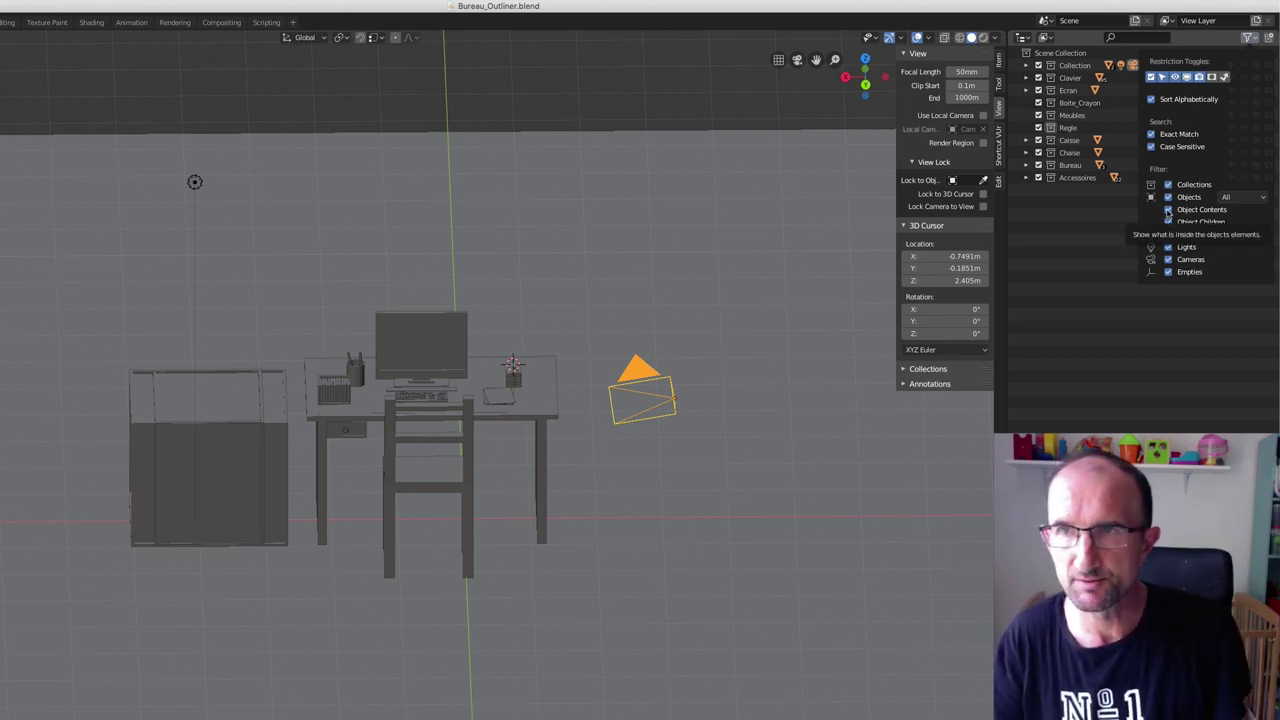
left_click(1026, 165)
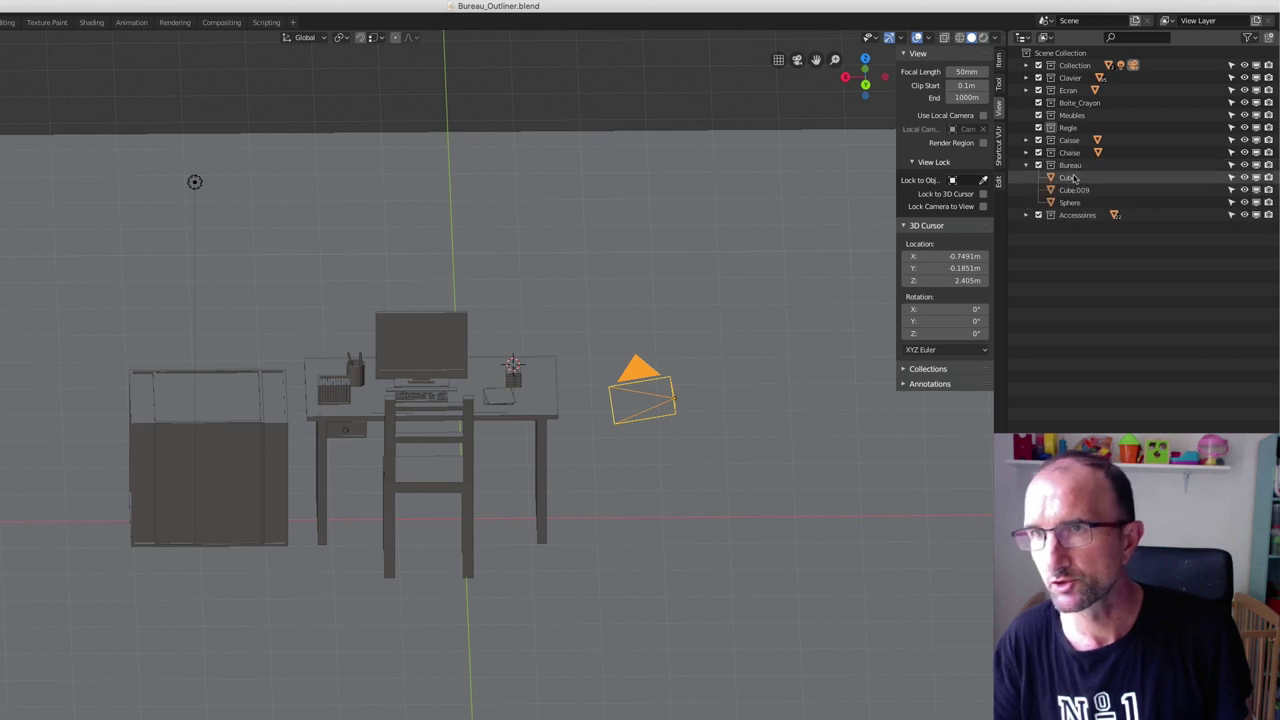
left_click(1254, 39)
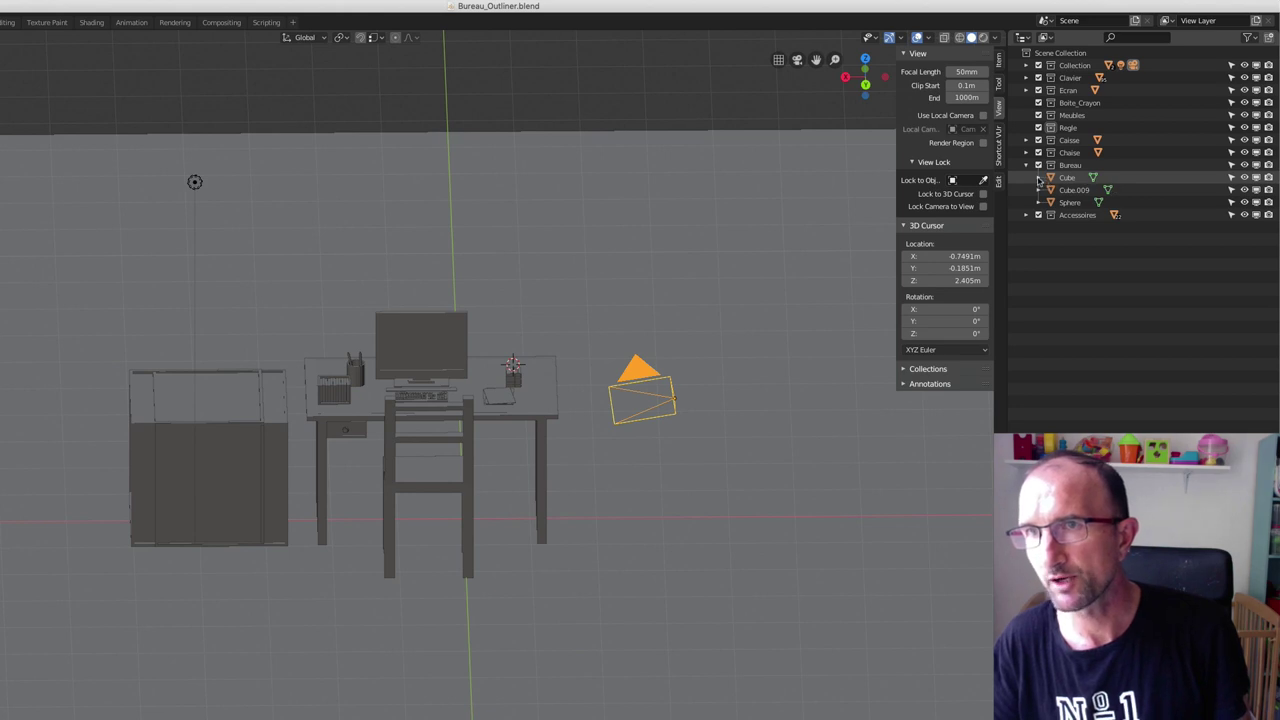
left_click(1039, 178)
left_click(1082, 191)
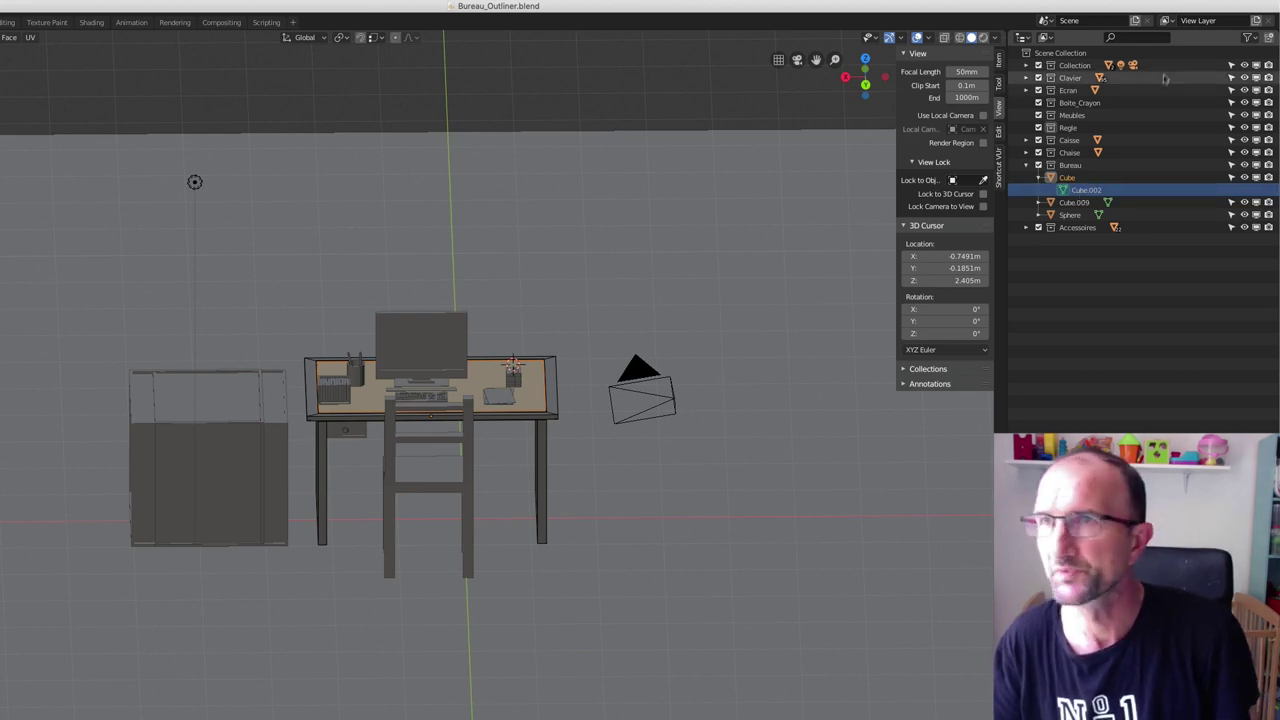
left_click(1254, 40)
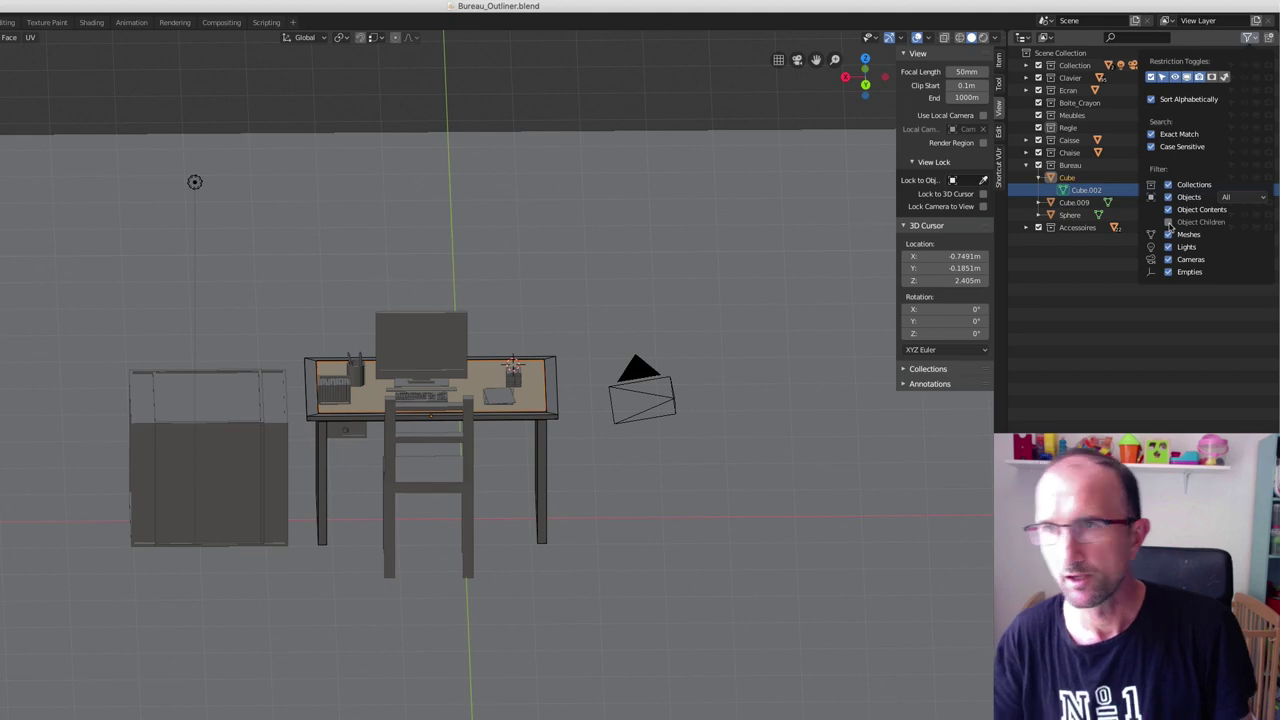
mouse_move(729, 397)
middle_mouse_down()
mouse_move(554, 428)
mouse_move(776, 408)
middle_mouse_up()
Select the desk, place the 3D cursor on its top beside the grid cube, and bring up the Add menu.
left_click(335, 430)
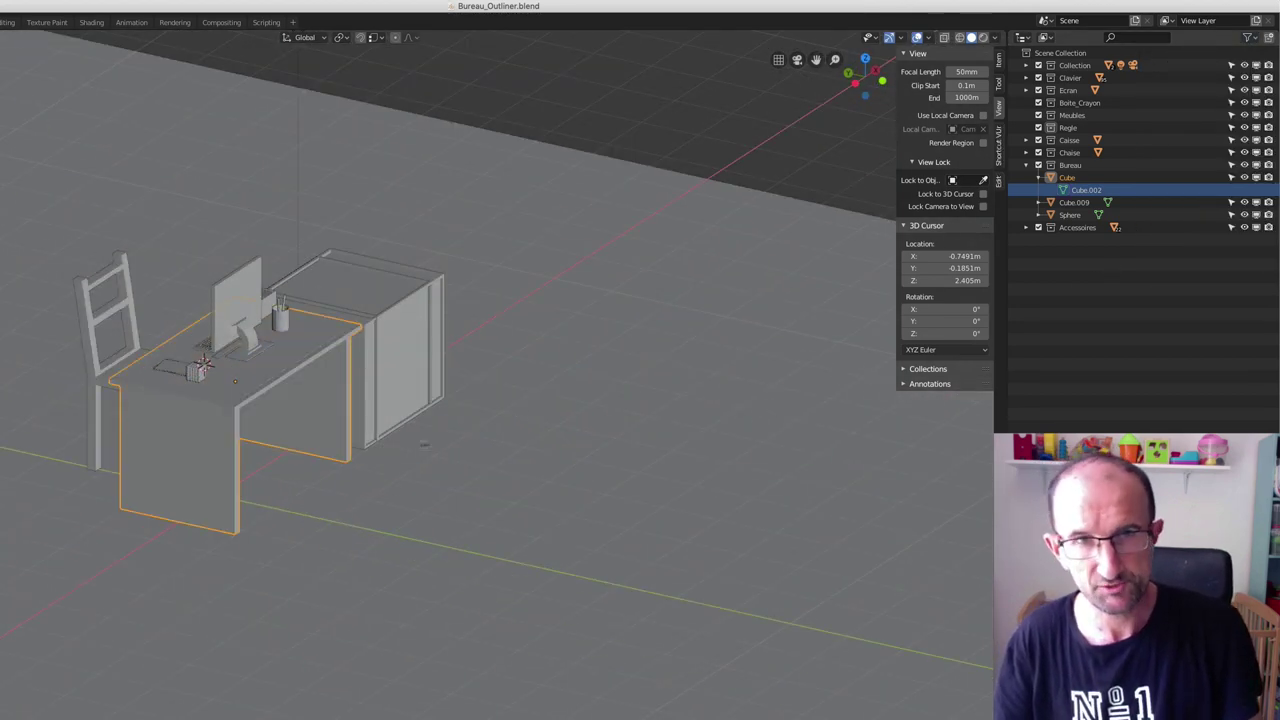
mouse_move(390, 437)
middle_mouse_down()
mouse_move(505, 443)
mouse_move(476, 446)
middle_mouse_up()
scroll(476, 446, "up", 5)
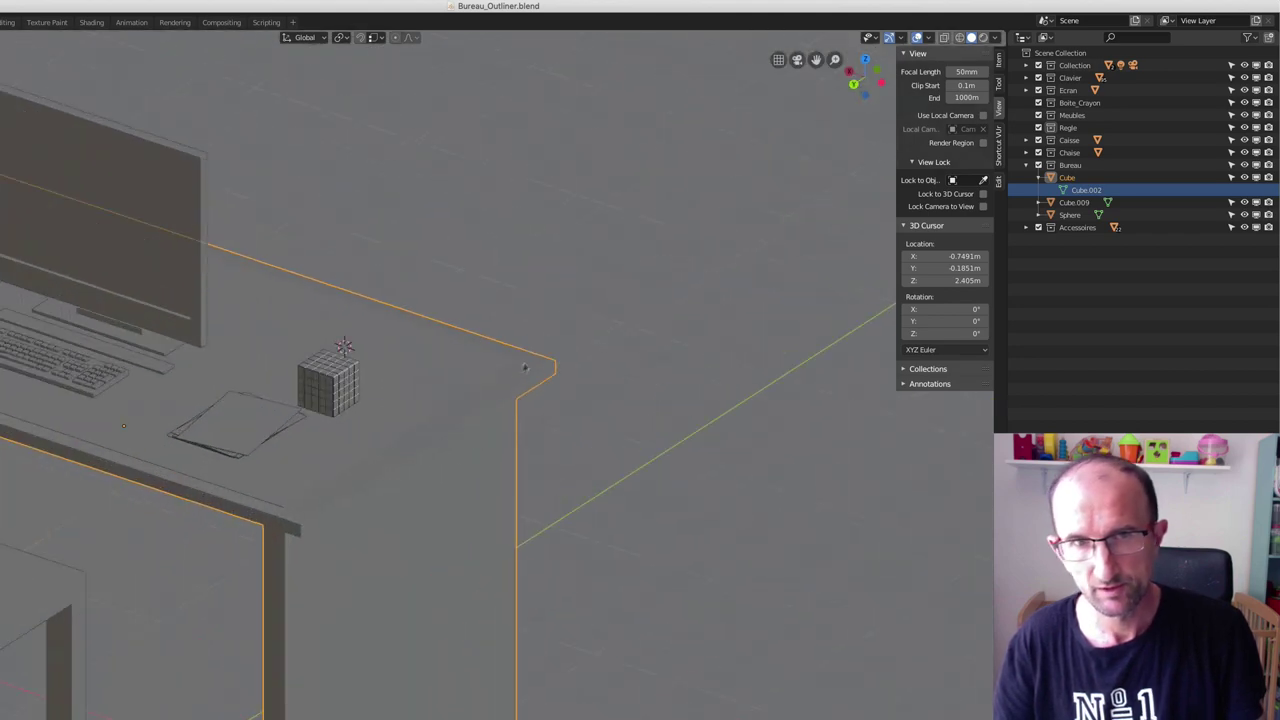
scroll(500, 448, "down", 2)
scroll(532, 449, "up", 3)
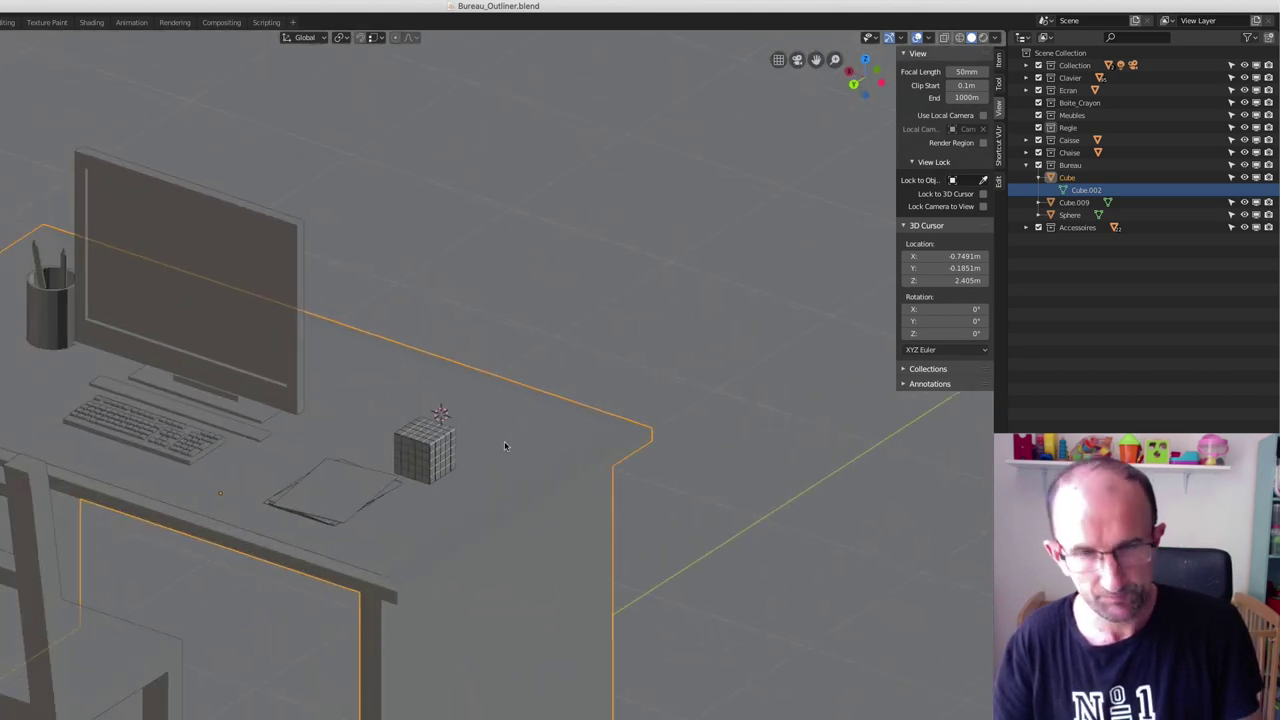
right_click(504, 446, "shift")
mouse_move(504, 446)
middle_mouse_down()
mouse_move(574, 423)
mouse_move(435, 360)
middle_mouse_up()
scroll(435, 360, "down", 4)
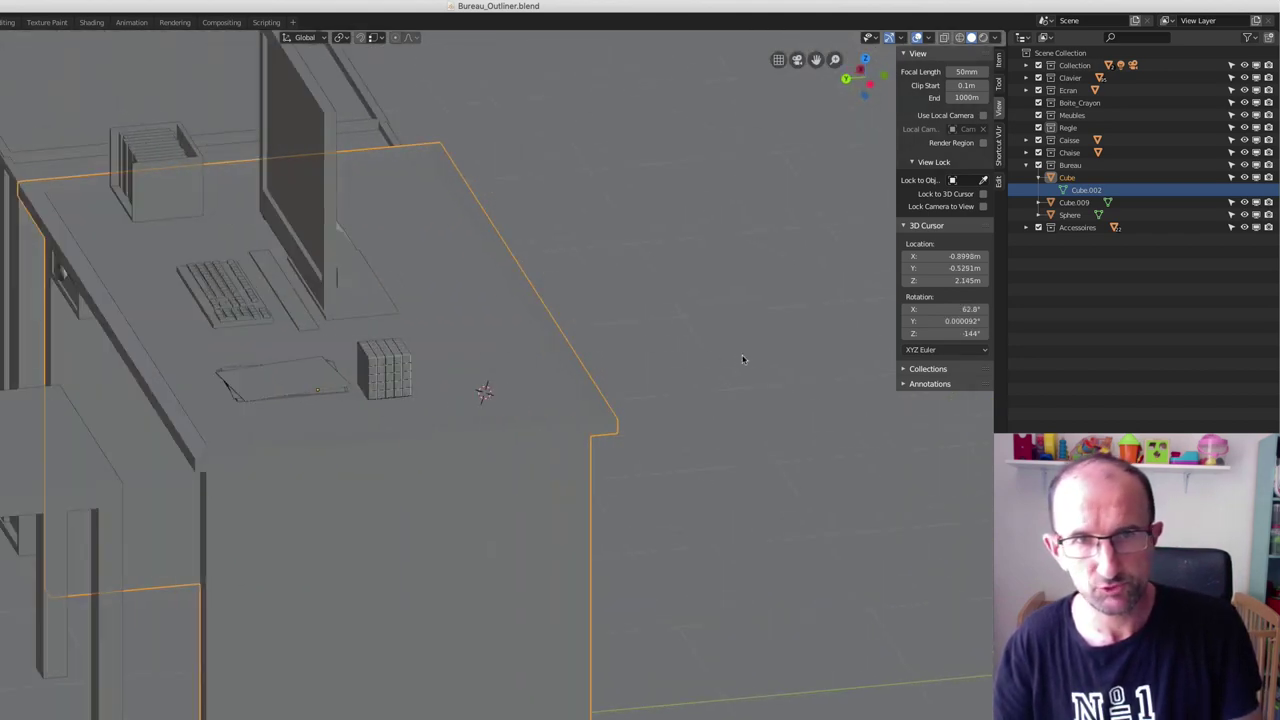
mouse_move(743, 357)
middle_mouse_down()
mouse_move(700, 391)
mouse_move(822, 439)
middle_mouse_up()
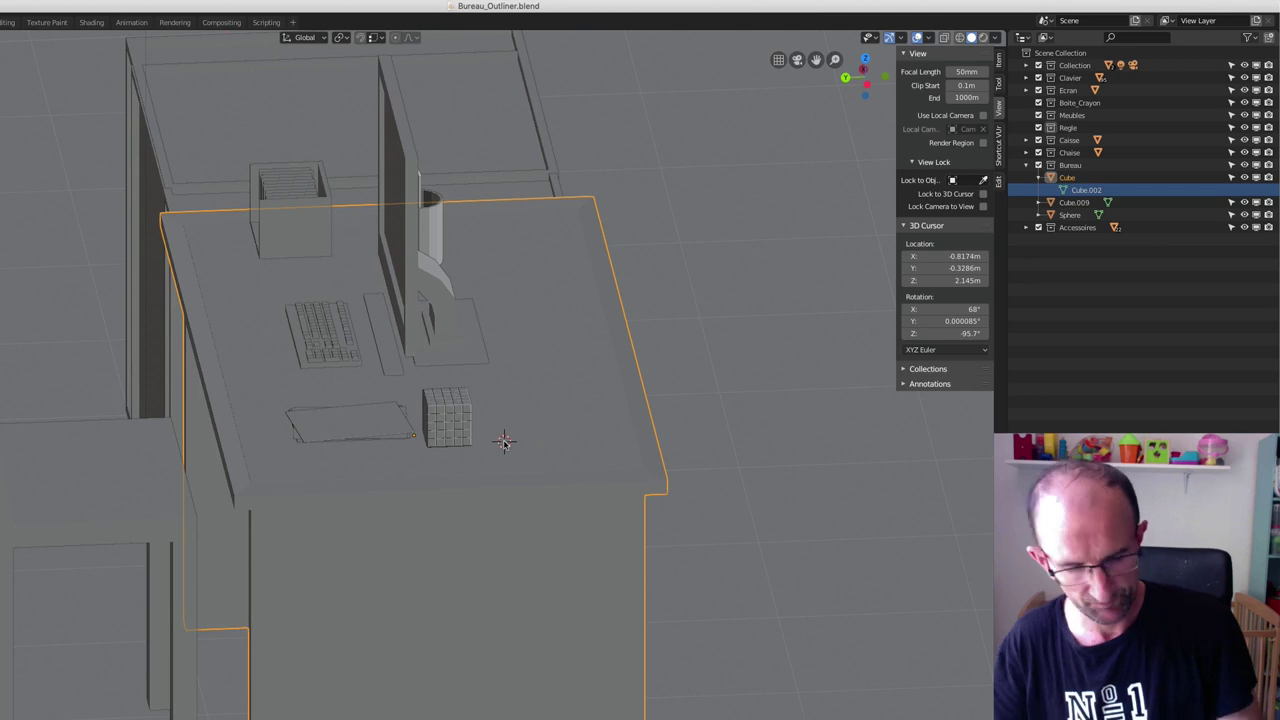
key("shift+a")
Add a small cube and raise it onto the desk beside the grid cube.
left_click(551, 455)
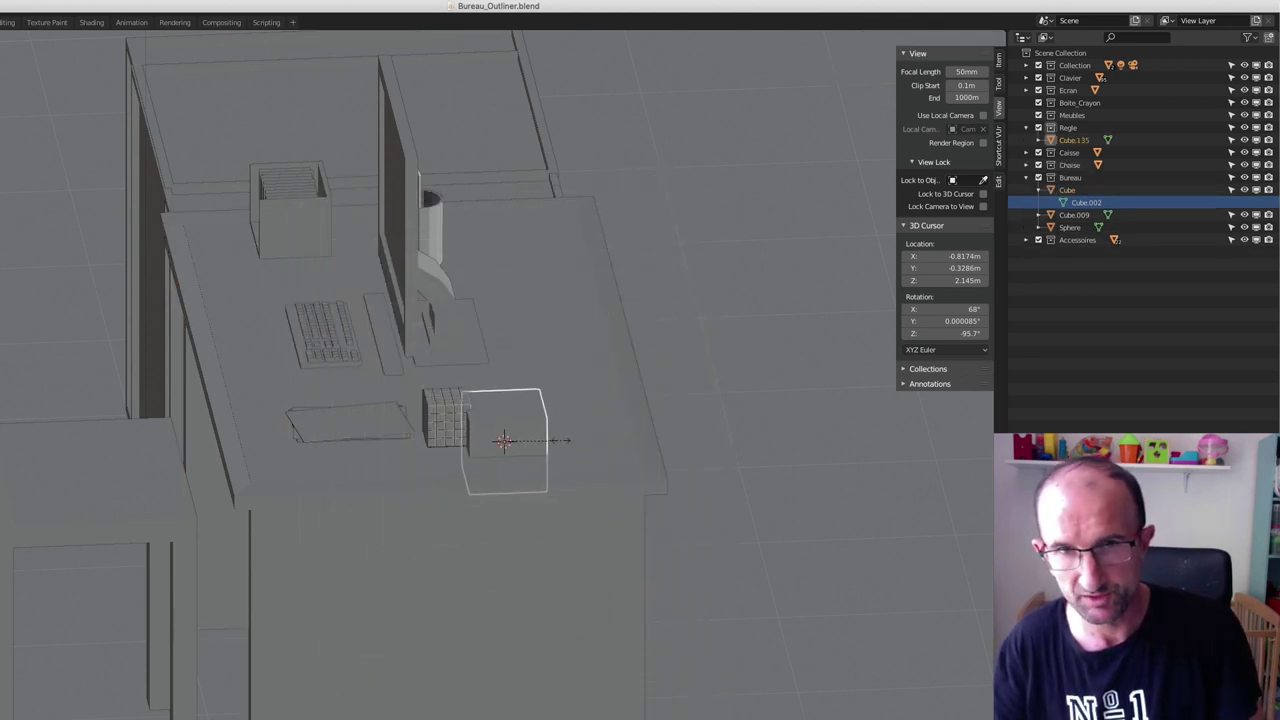
left_click(550, 445)
key("KP_1")
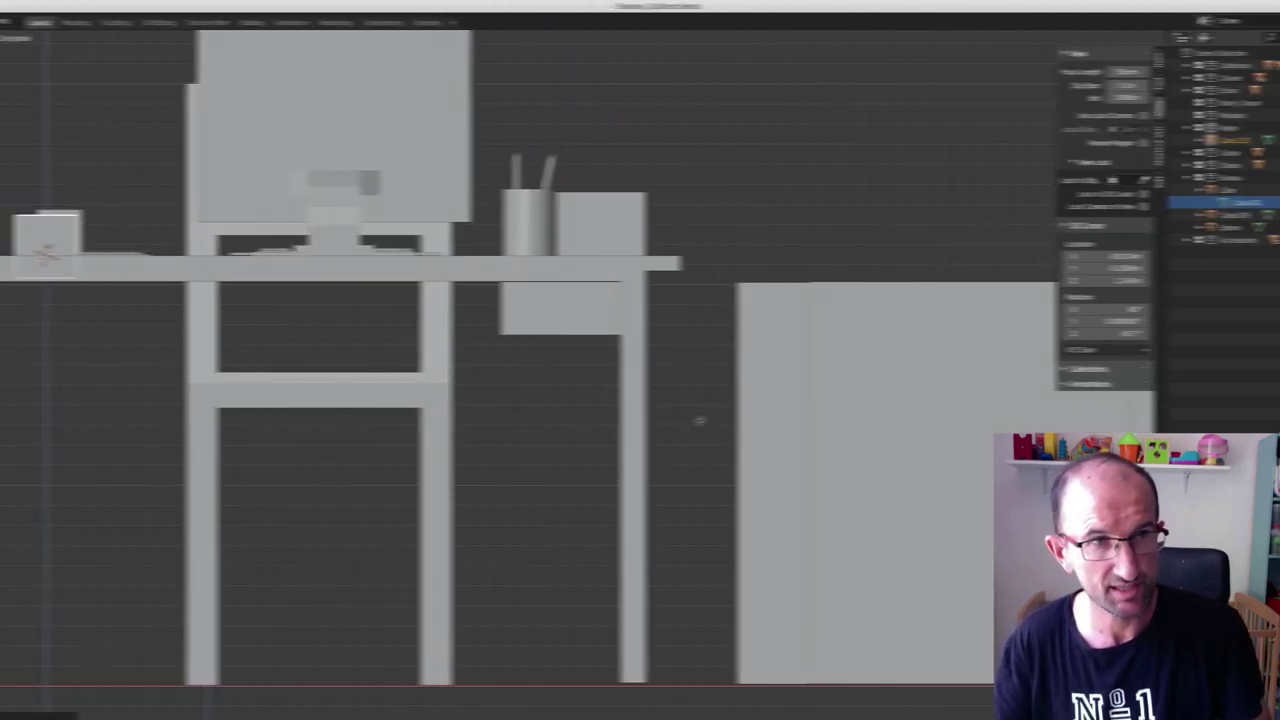
key("g")
key("z")
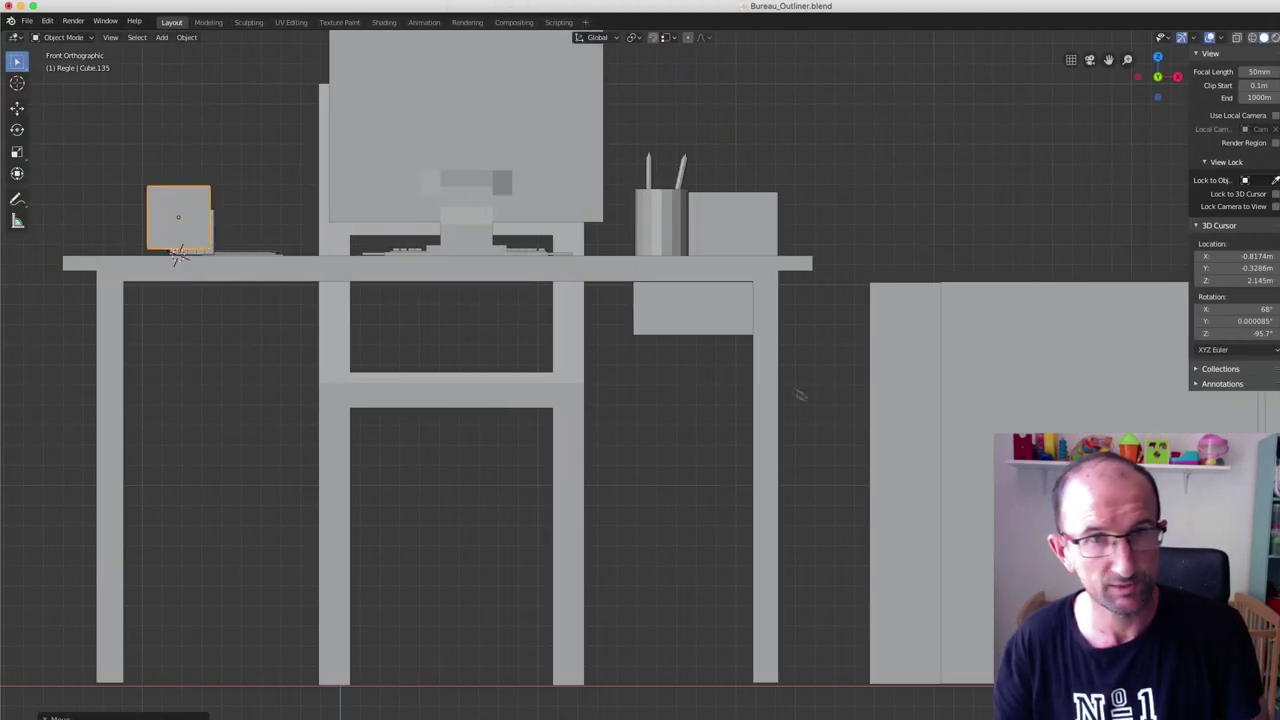
middle_click_drag(800, 395, 857, 387)
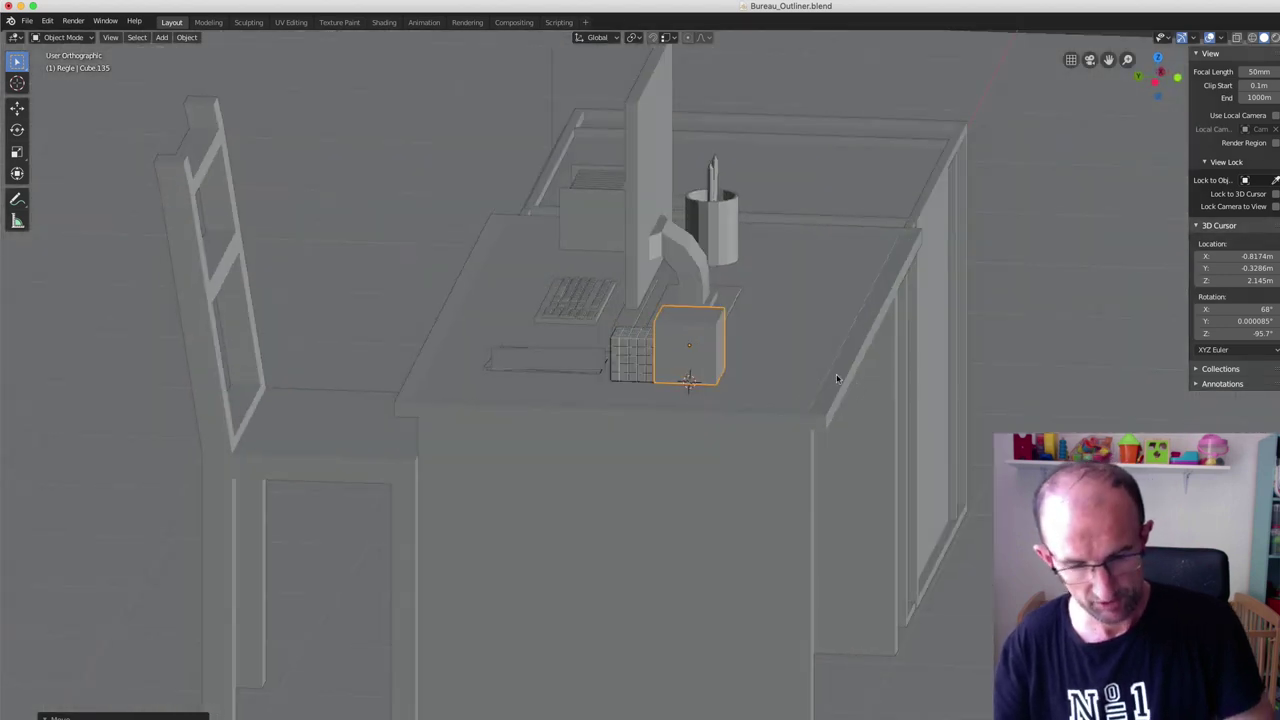
Duplicate the box, slide the copy along the desk, and scale it down to 0.4565.
key("shift+d")
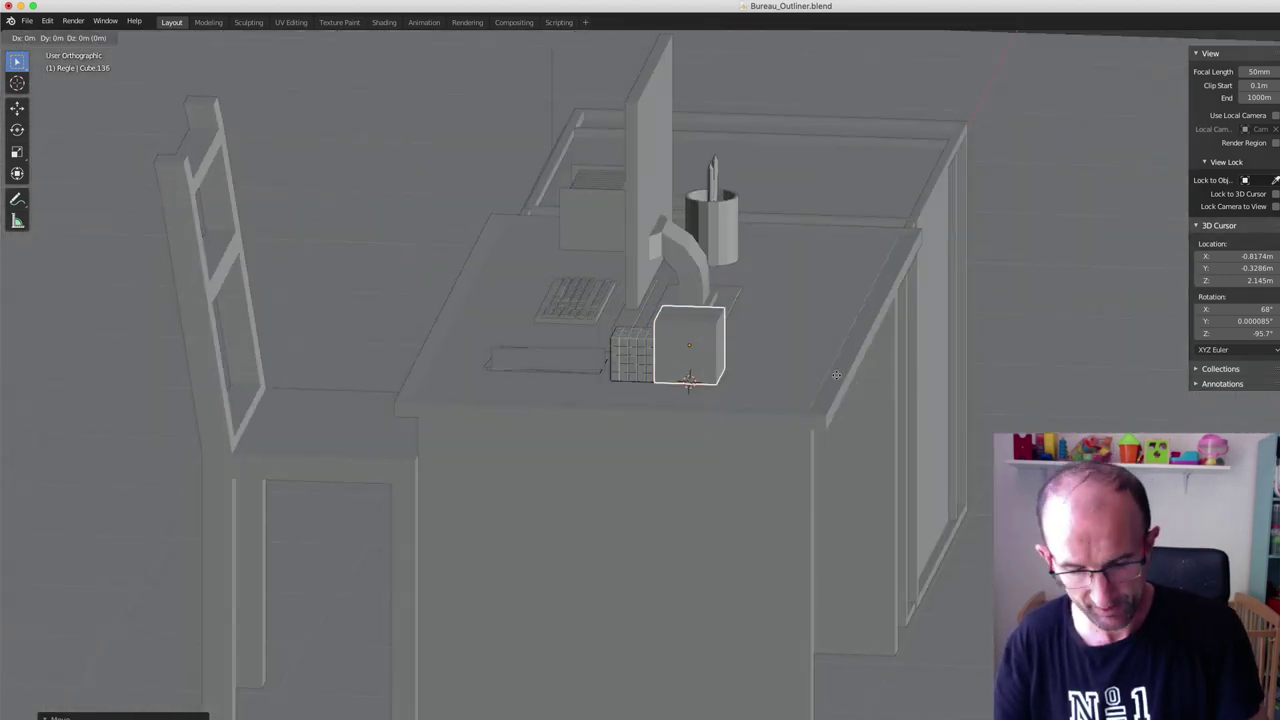
key("y")
left_click(990, 330)
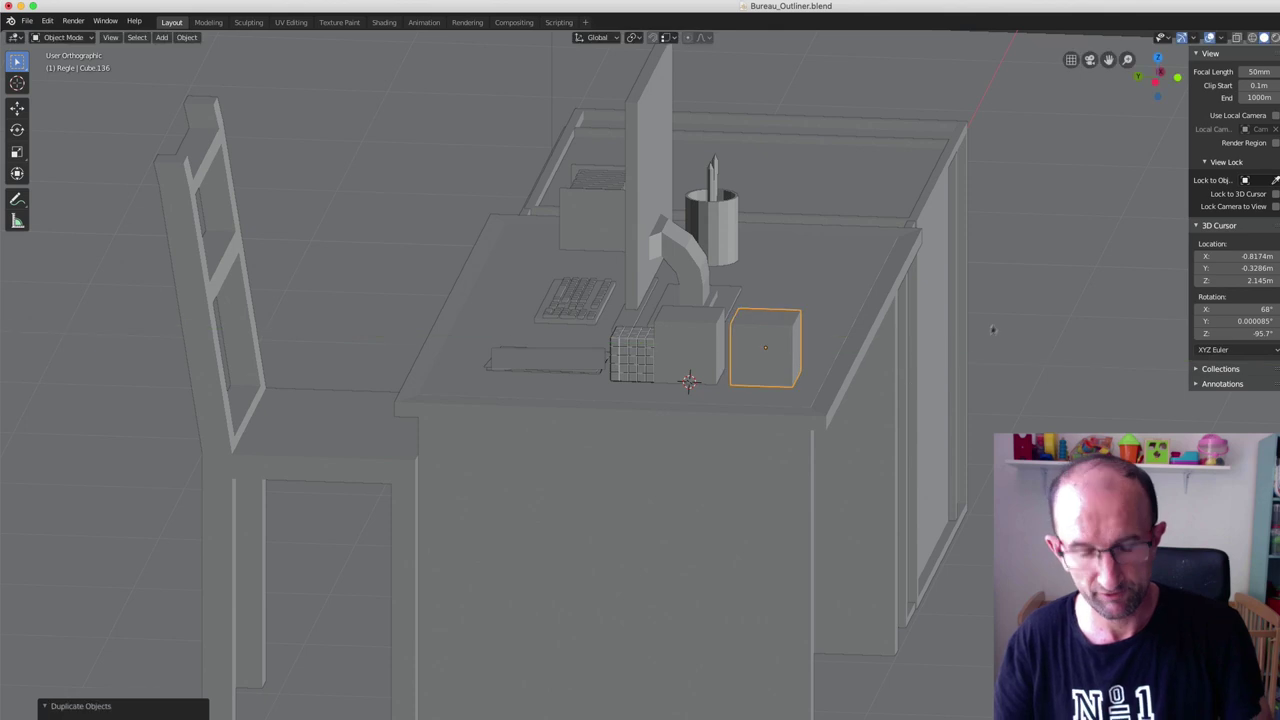
key("s")
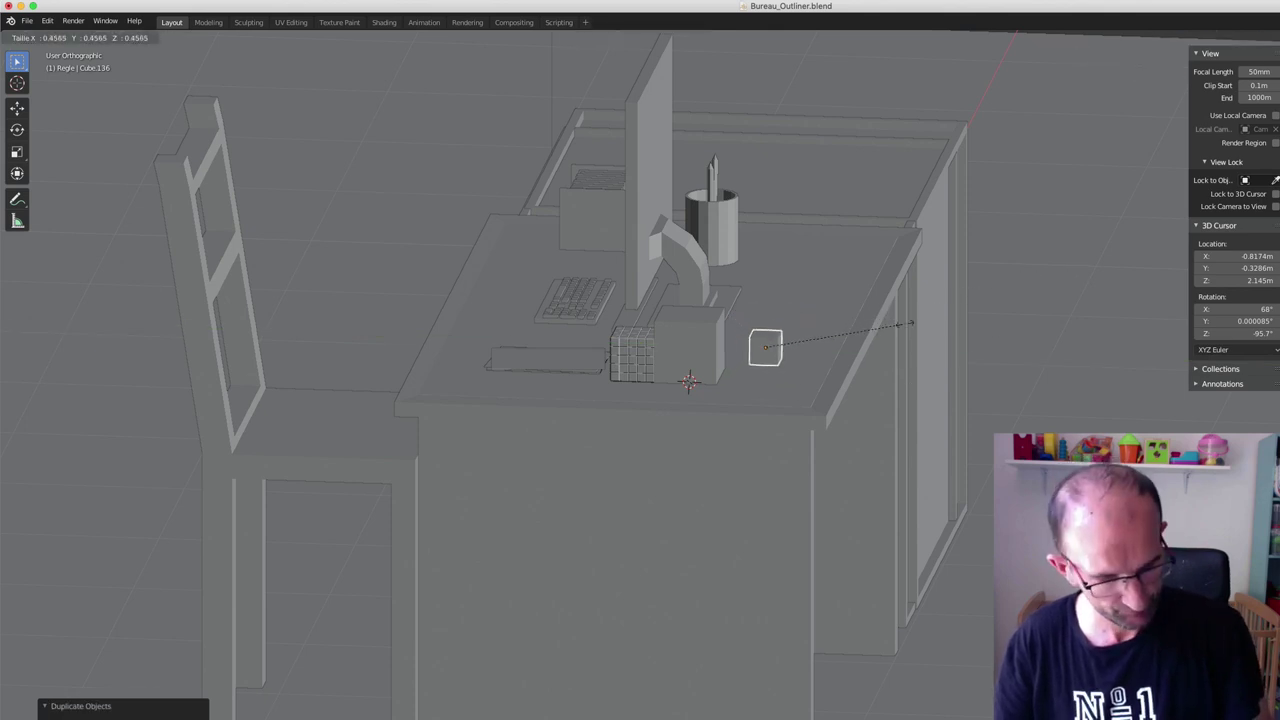
left_click(879, 341)
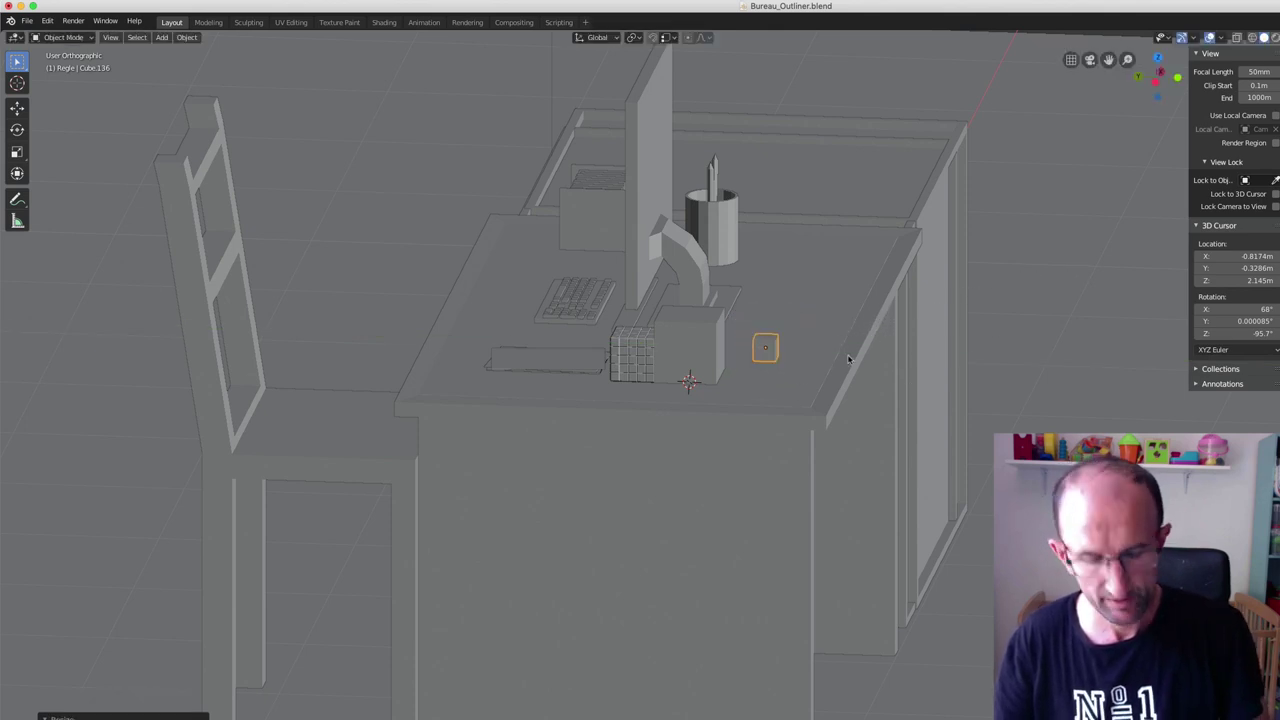
Parent the small Cube.136 to the larger Cube.135 with Ctrl+P > Object.
mouse_move(848, 359)
middle_mouse_down()
mouse_move(922, 316)
mouse_move(822, 343)
middle_mouse_up()
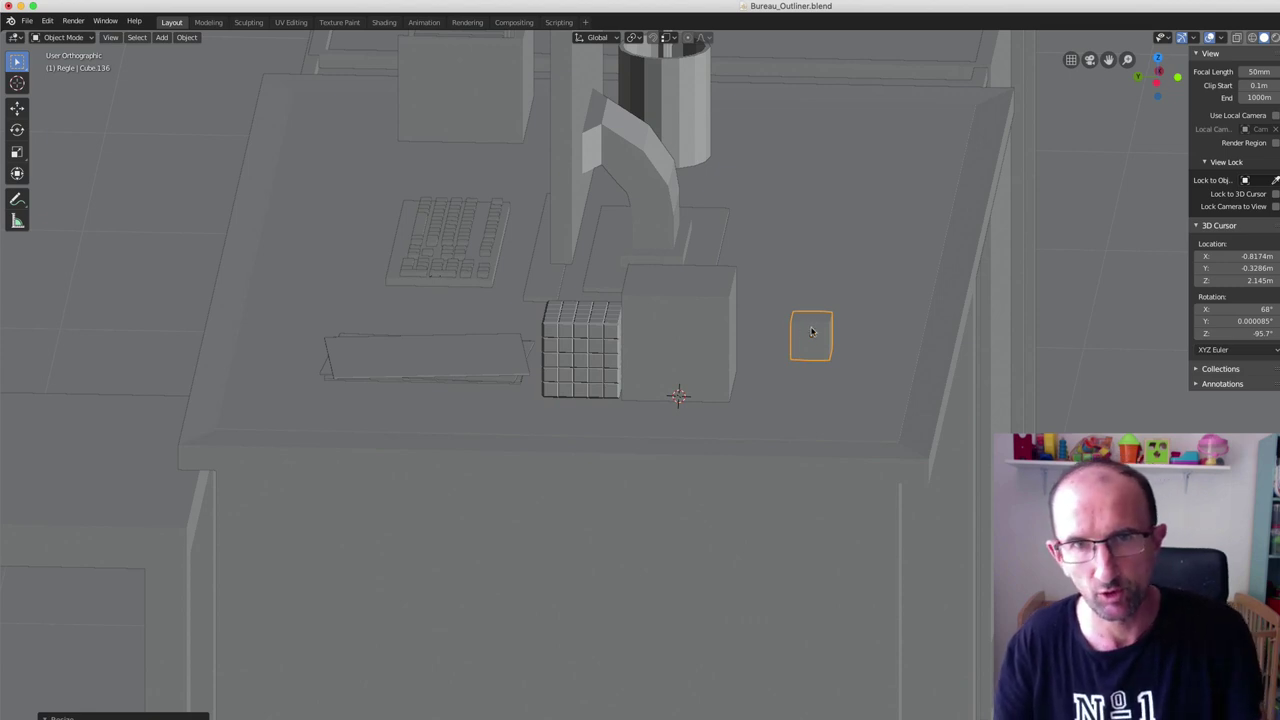
left_click(716, 330, "shift")
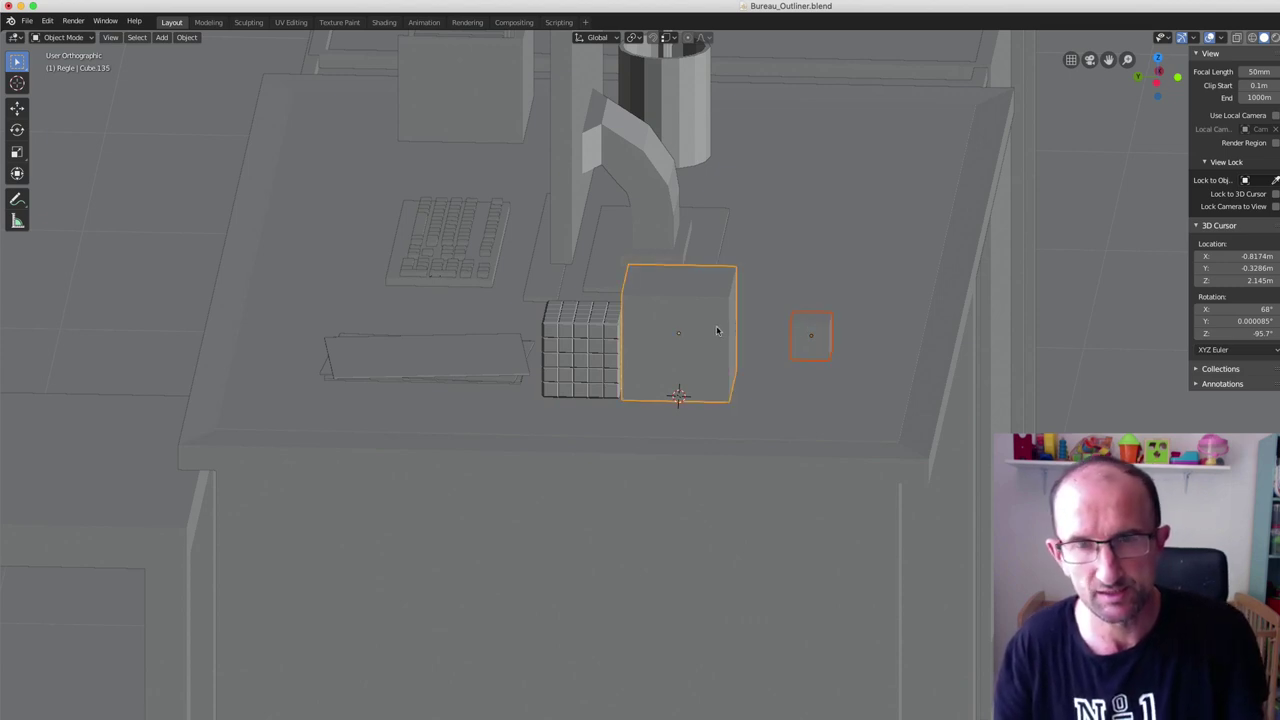
key("ctrl+p")
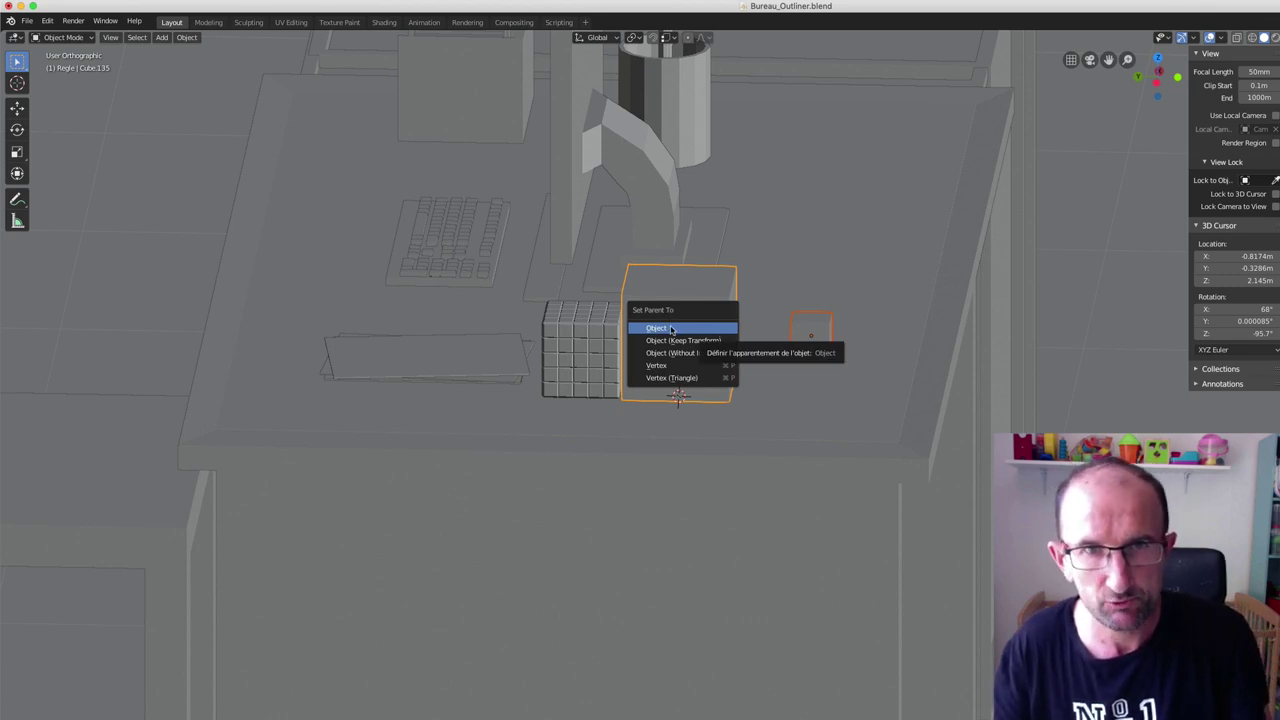
left_click(672, 329)
middle_click_drag(840, 322, 838, 305)
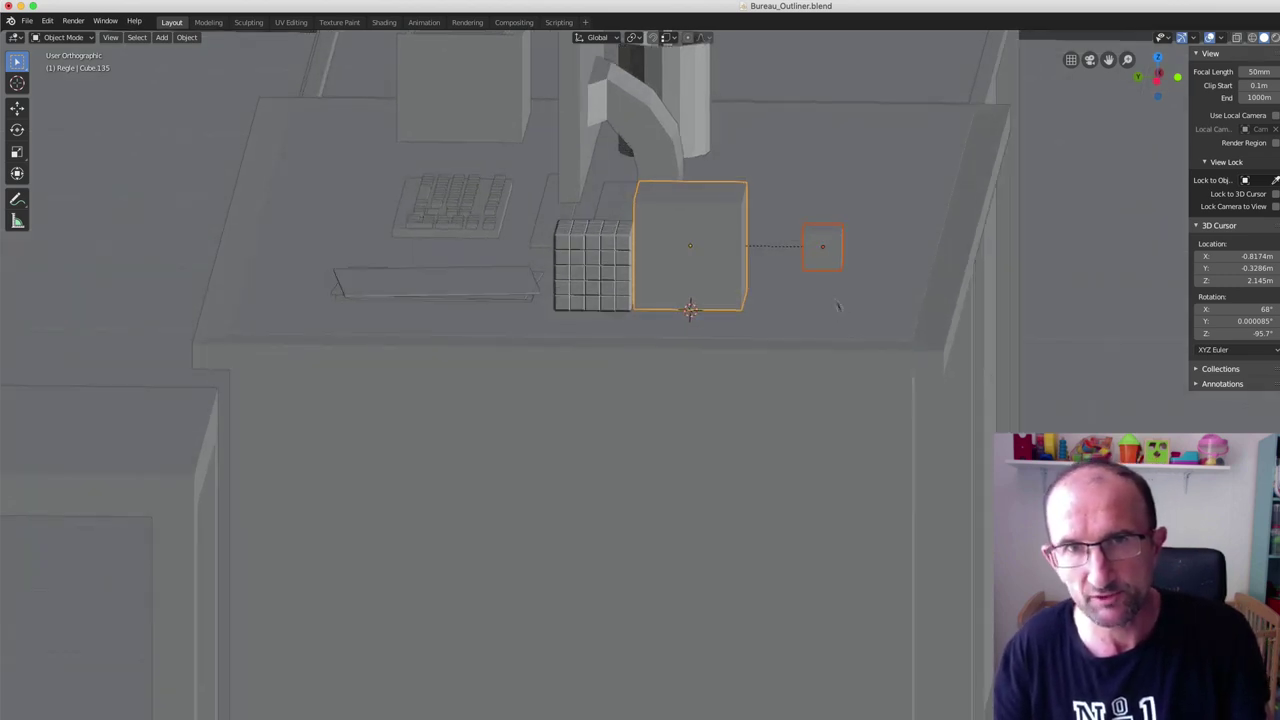
Move the small cube over to the desk edge.
left_click(822, 251)
key("g")
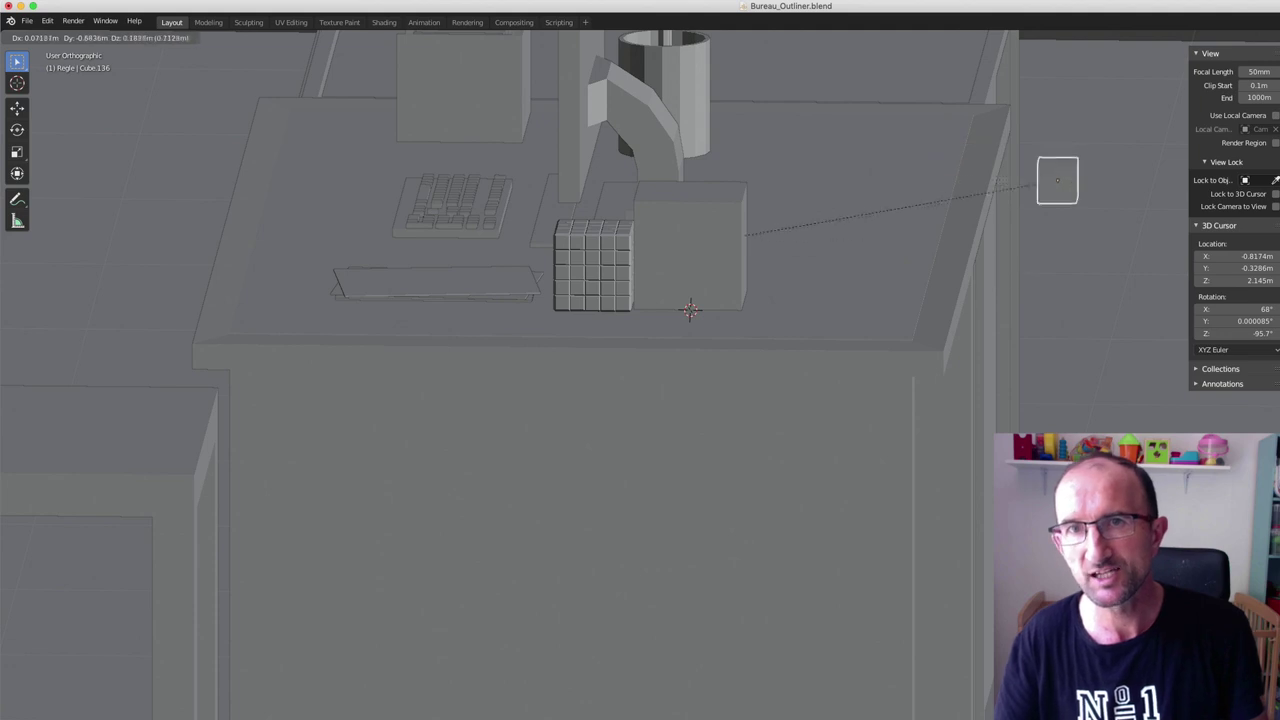
left_click(968, 240)
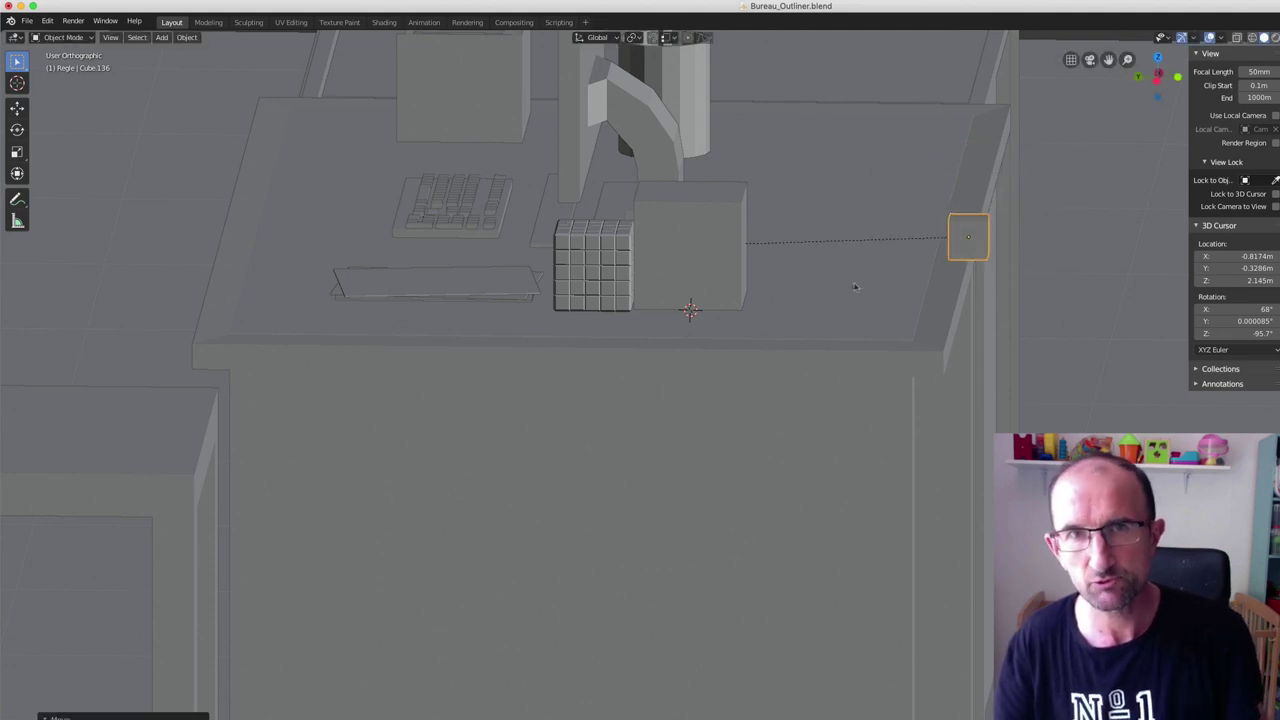
Move the large box further back so its child cube follows.
left_click(740, 286)
key("g")
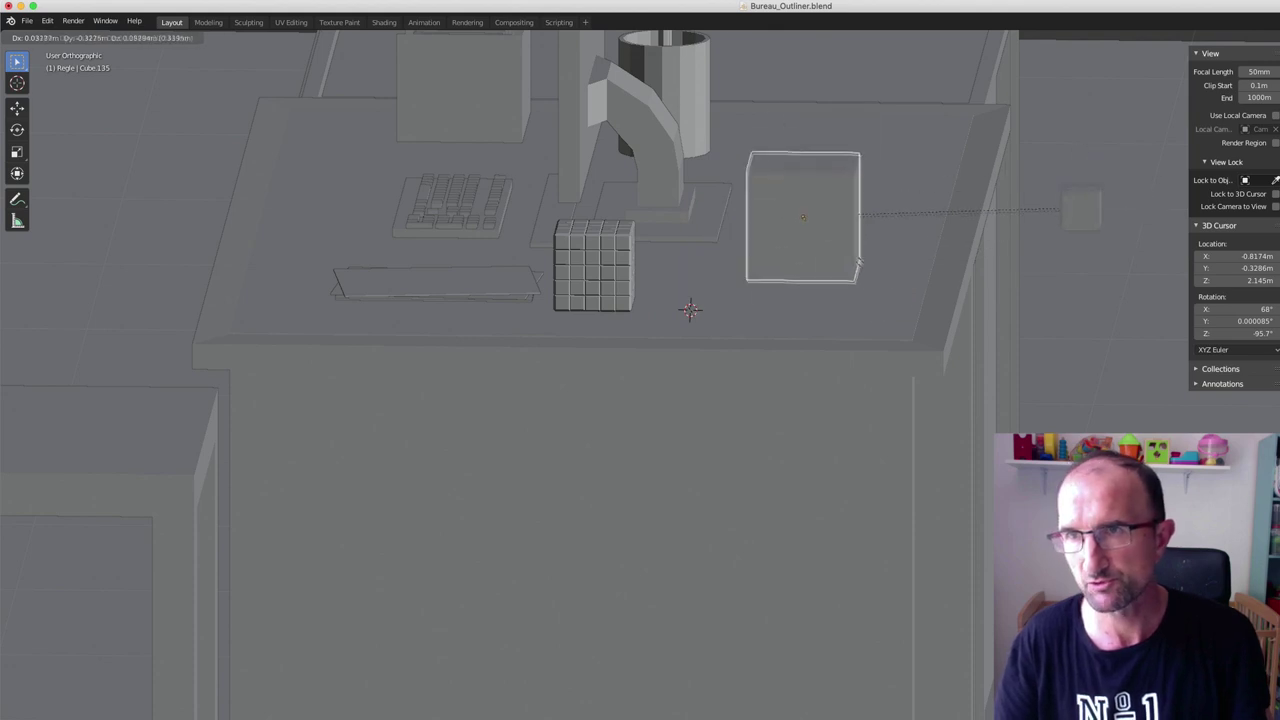
left_click(886, 253)
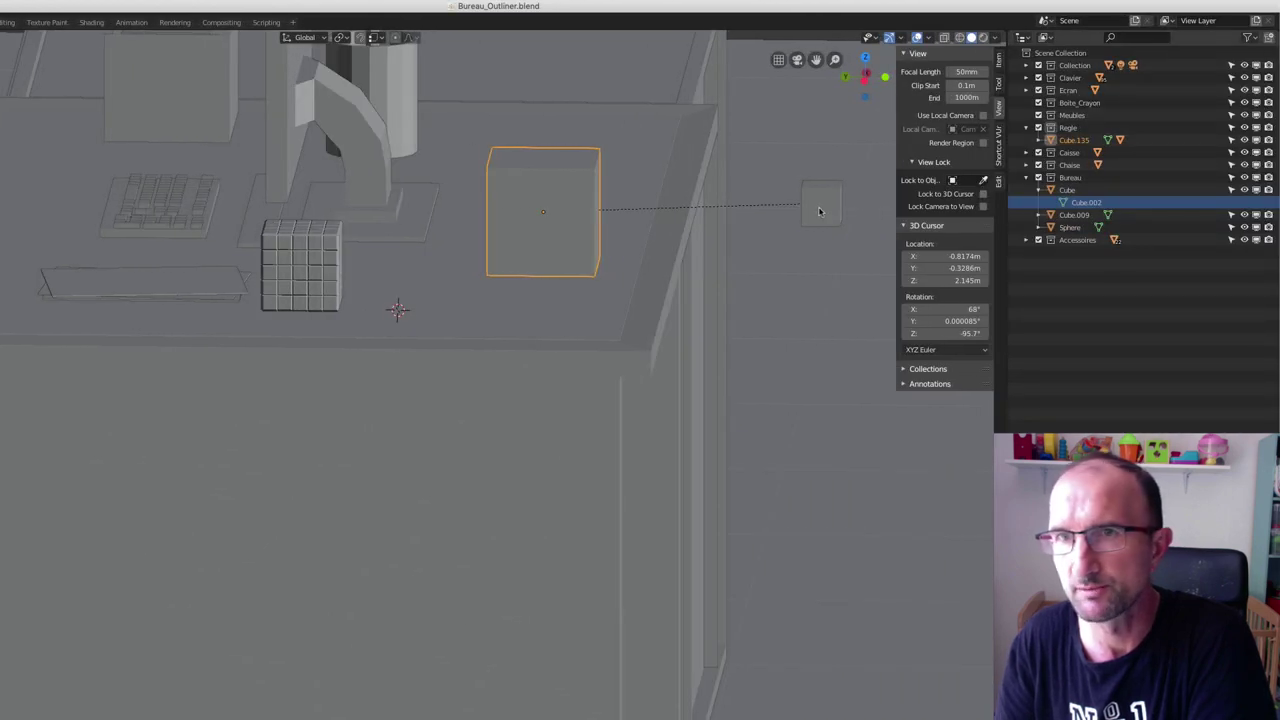
Expand Cube.135 and Cube.136 in the outliner to reveal the nested child.
left_click(819, 211)
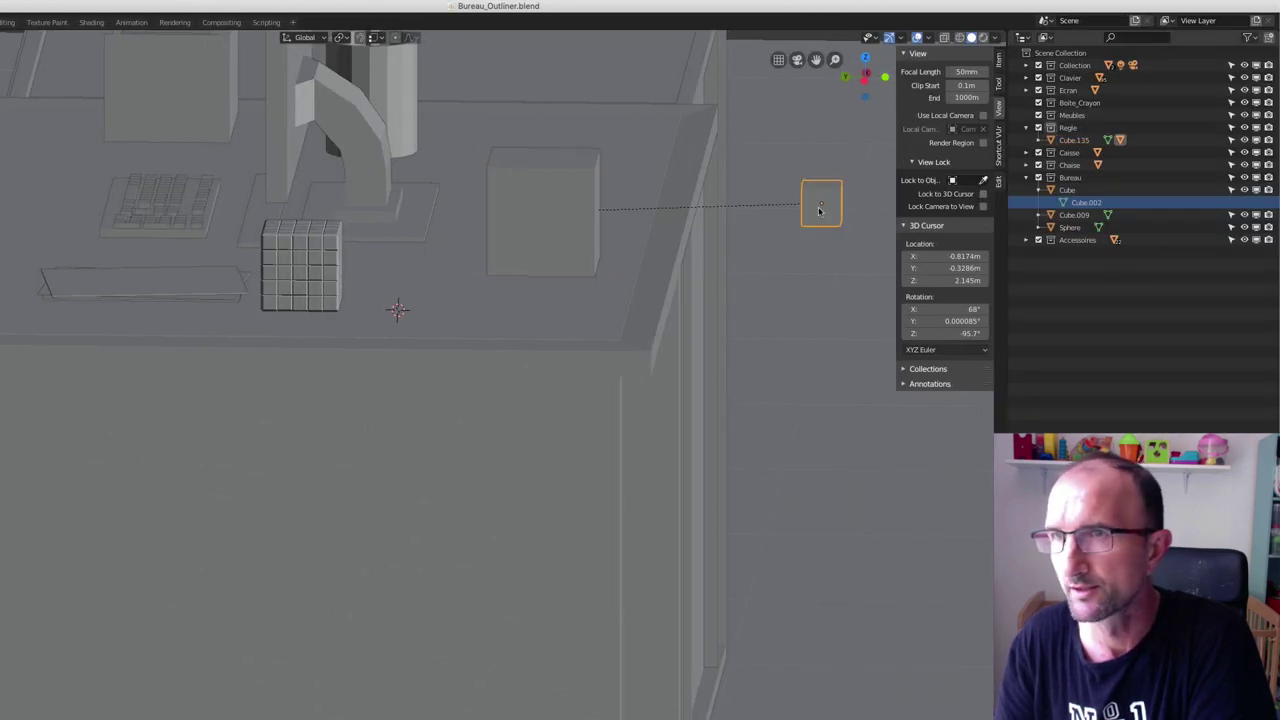
left_click(565, 185)
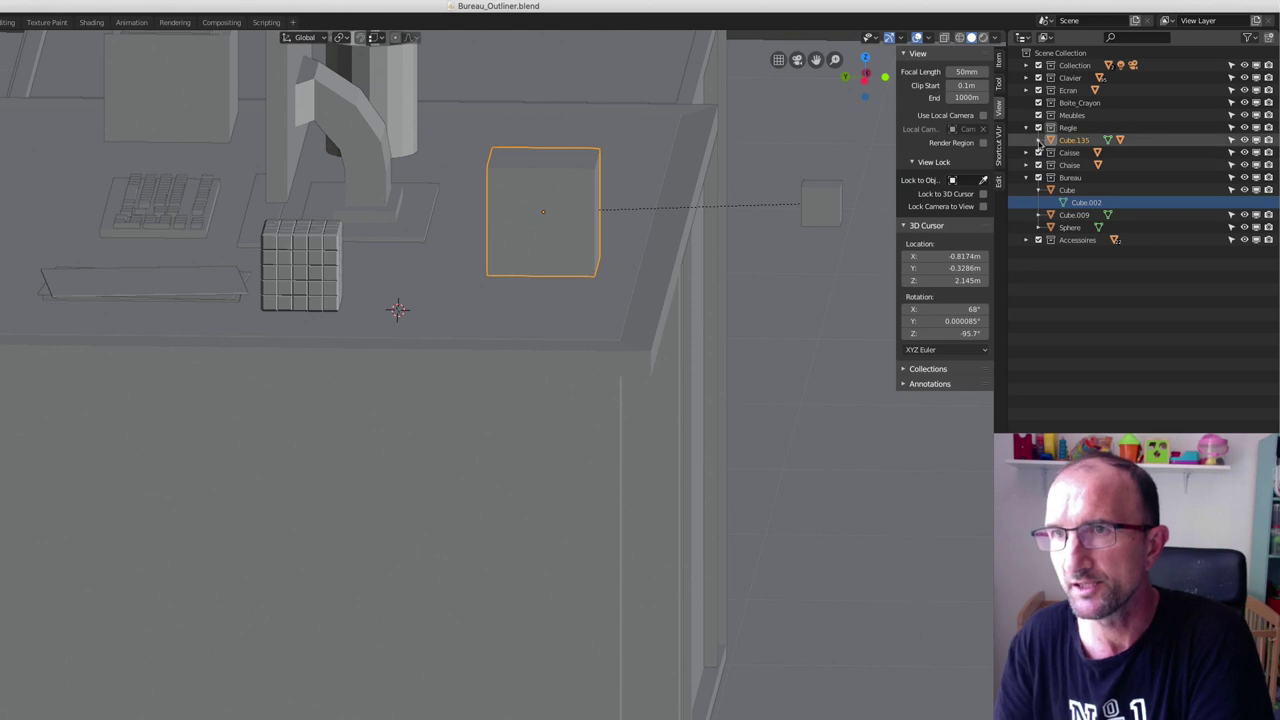
left_click(1039, 141)
left_click(1051, 164)
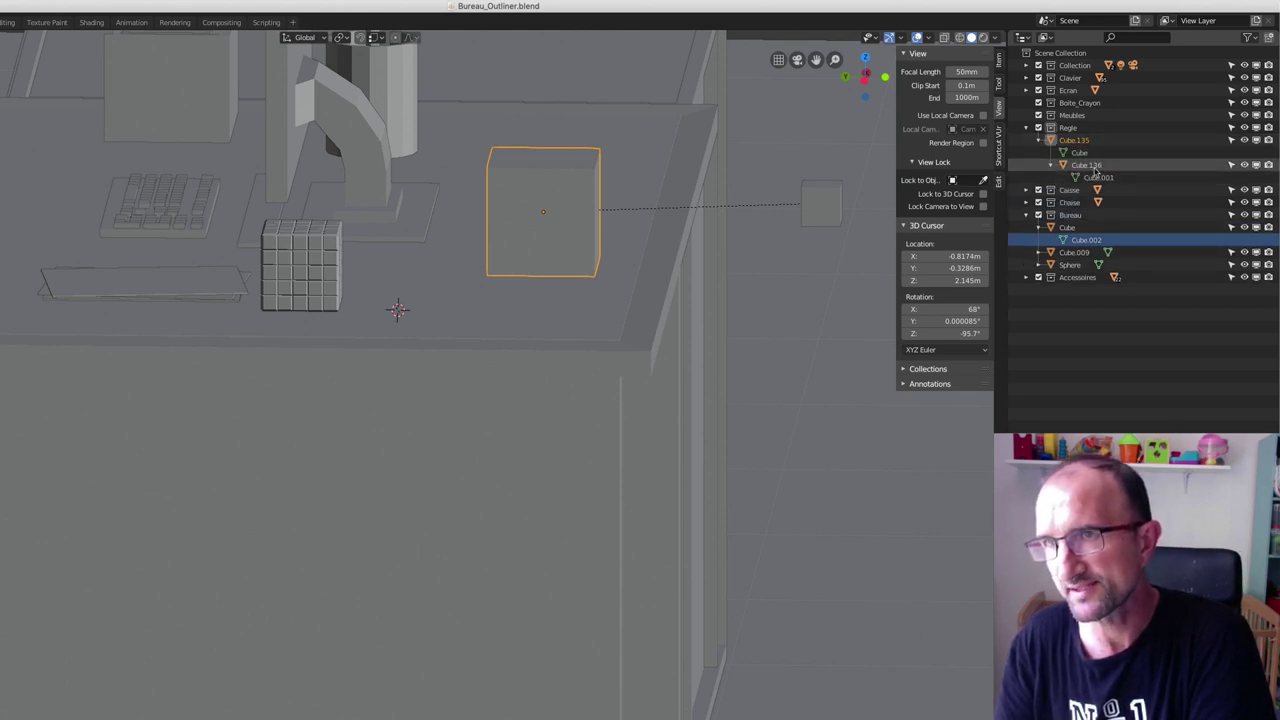
Select Cube.136 together with the large box and bring up the Clear Parent options.
left_click(1088, 165)
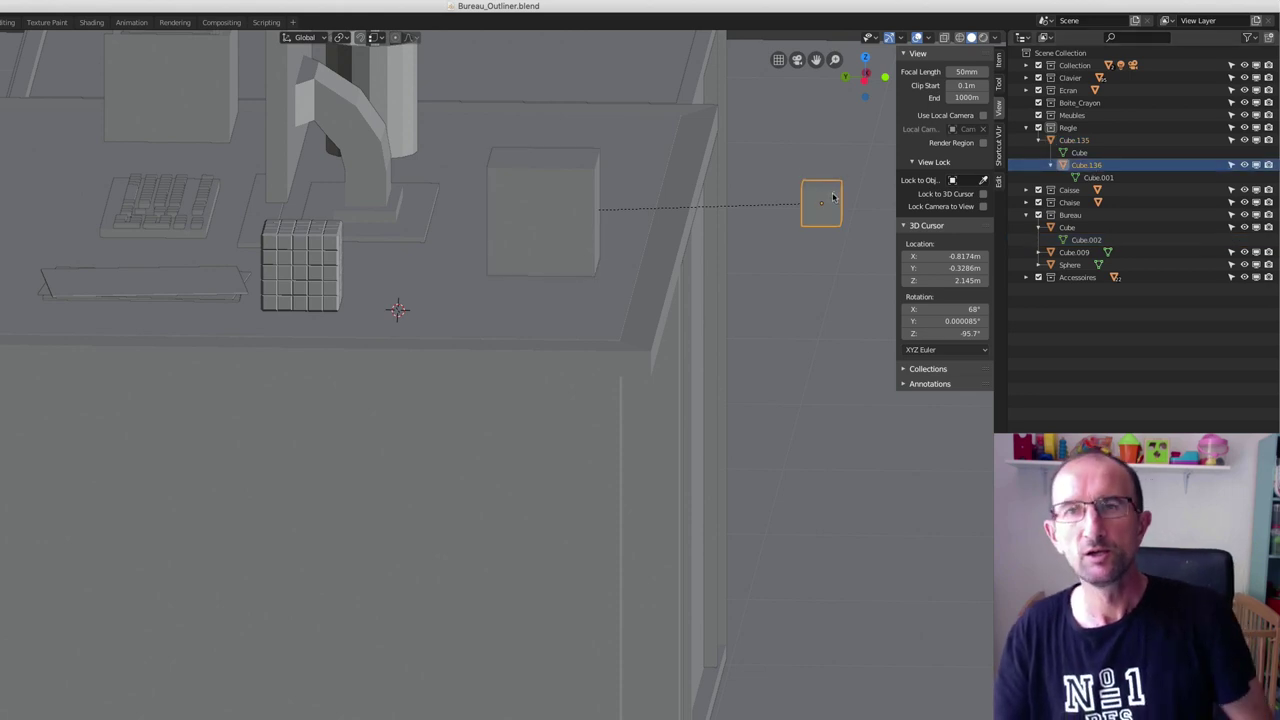
left_click(558, 196, "shift")
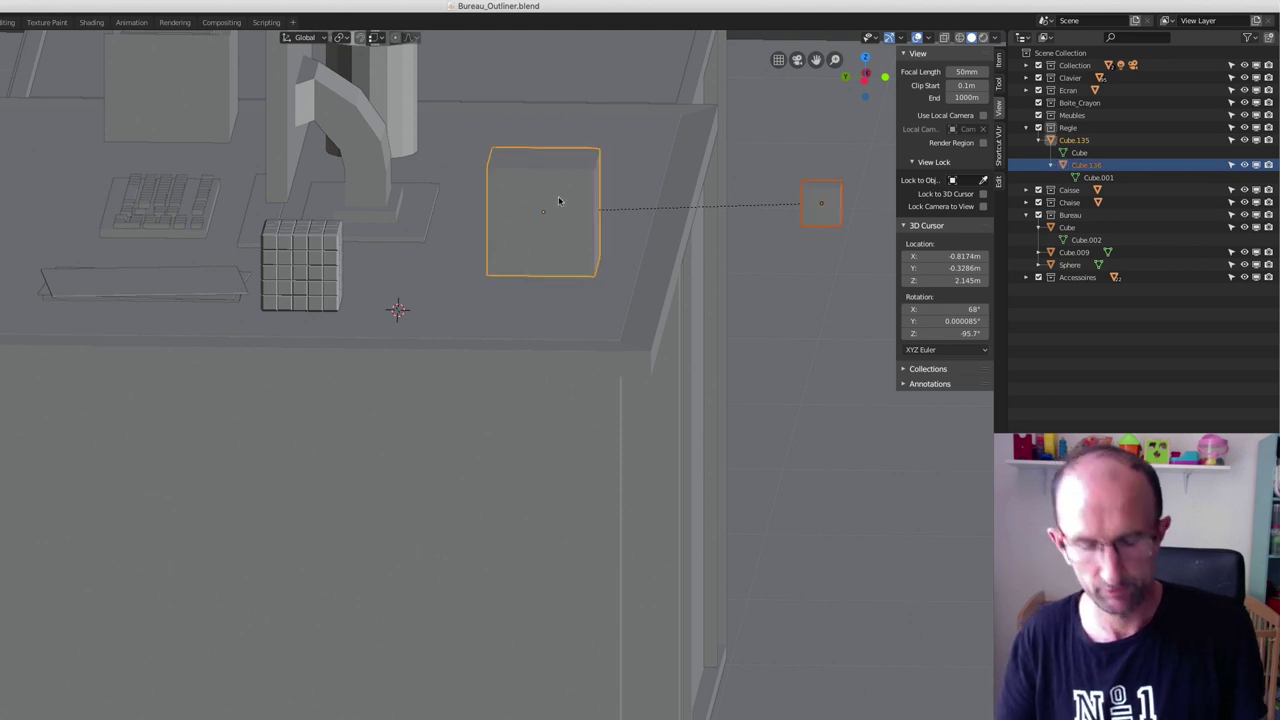
key("alt+p")
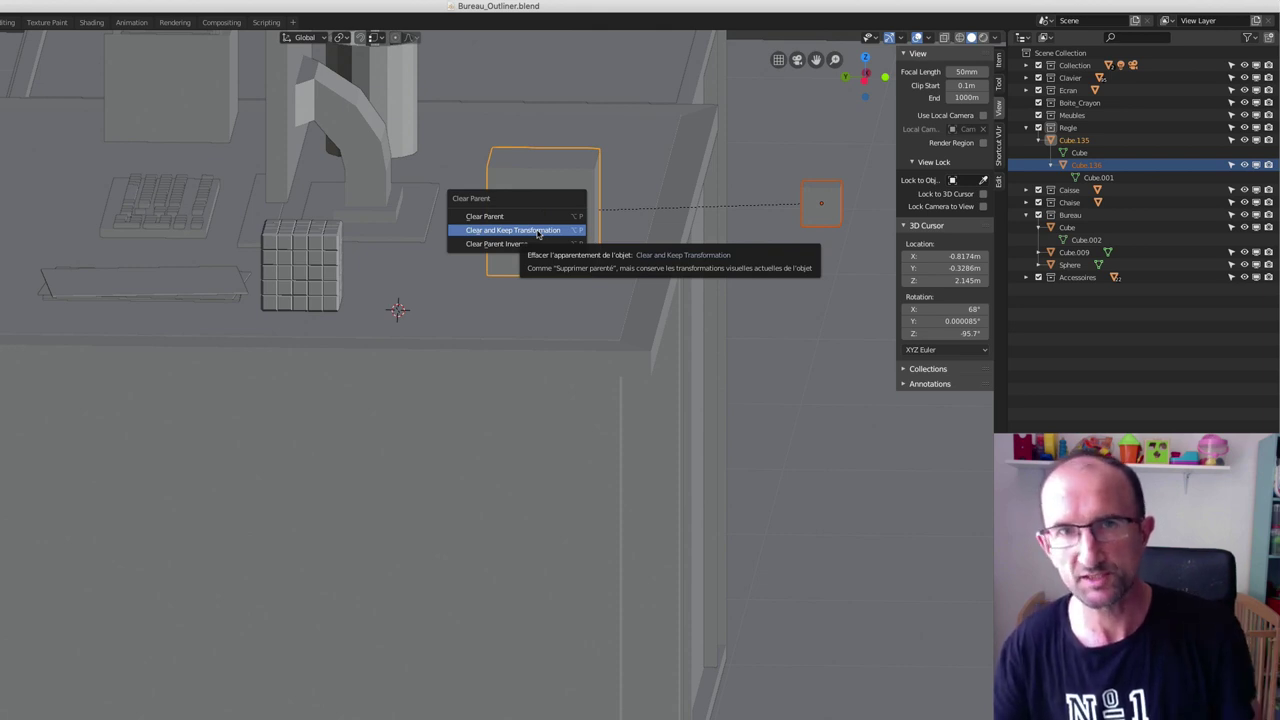
Unparent Cube.136 with Clear and Keep Transformation so it stays at the desk edge.
left_click(537, 226)
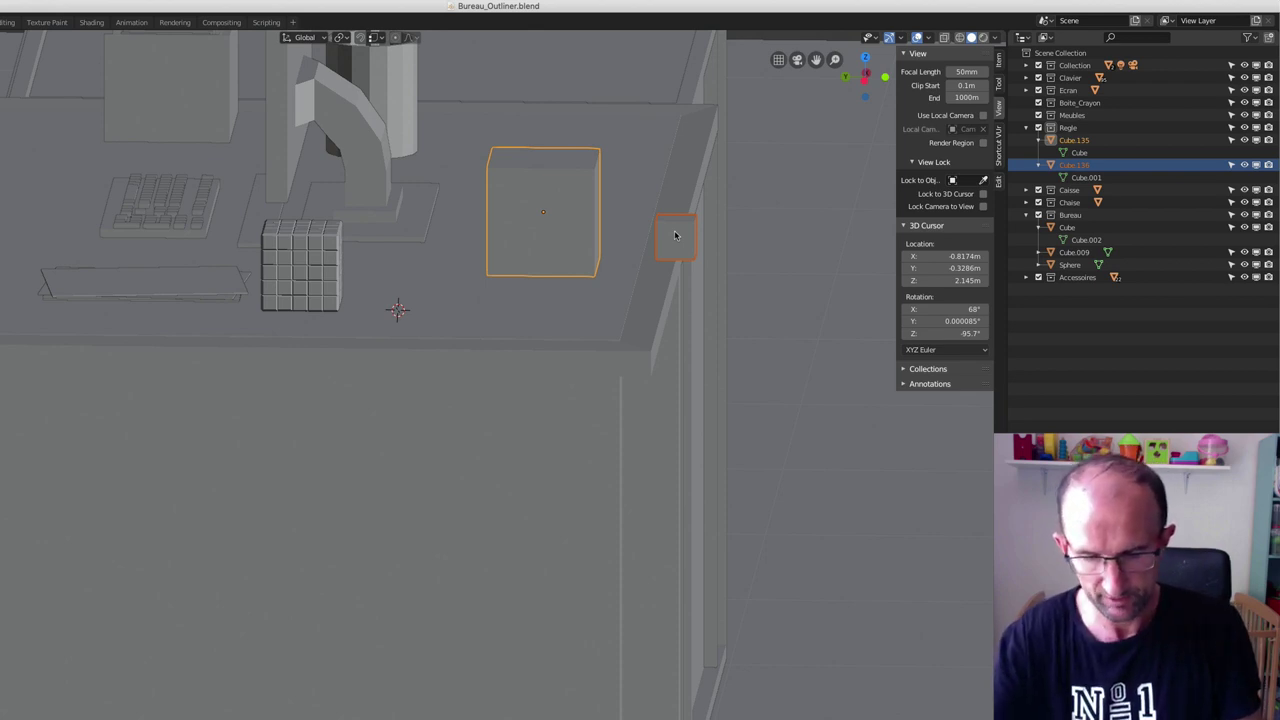
key("alt+p")
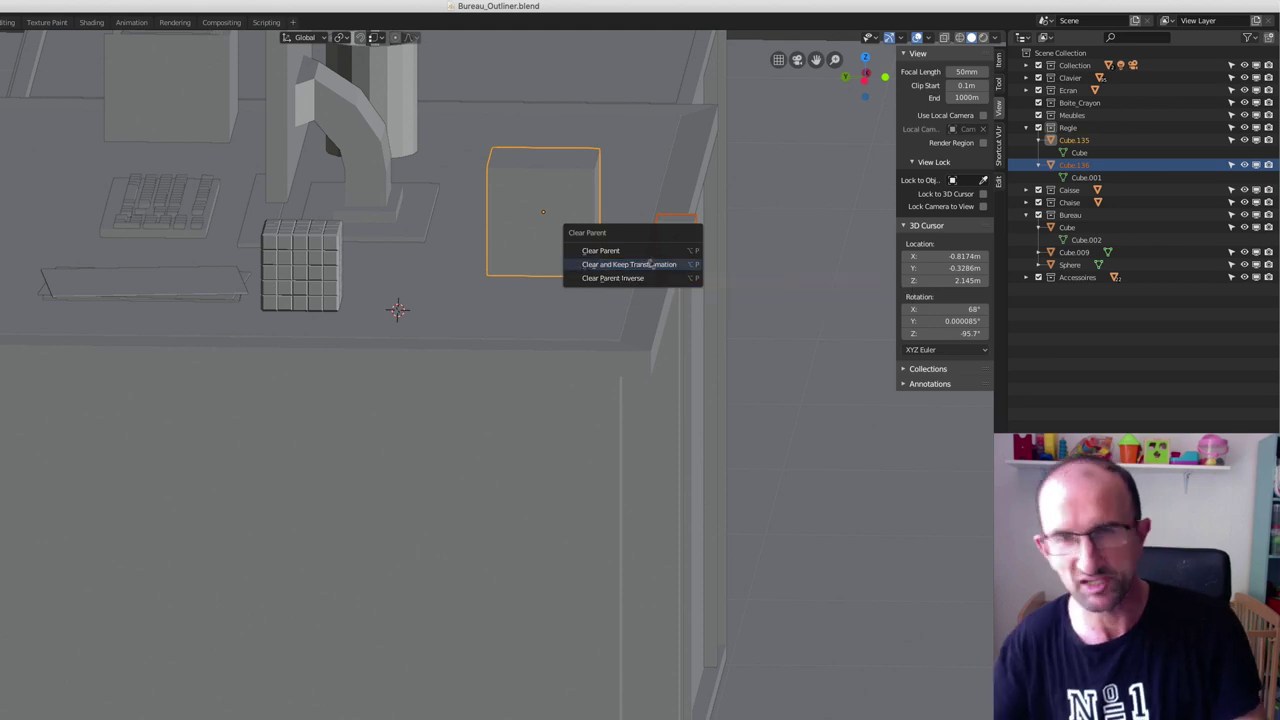
left_click(629, 264)
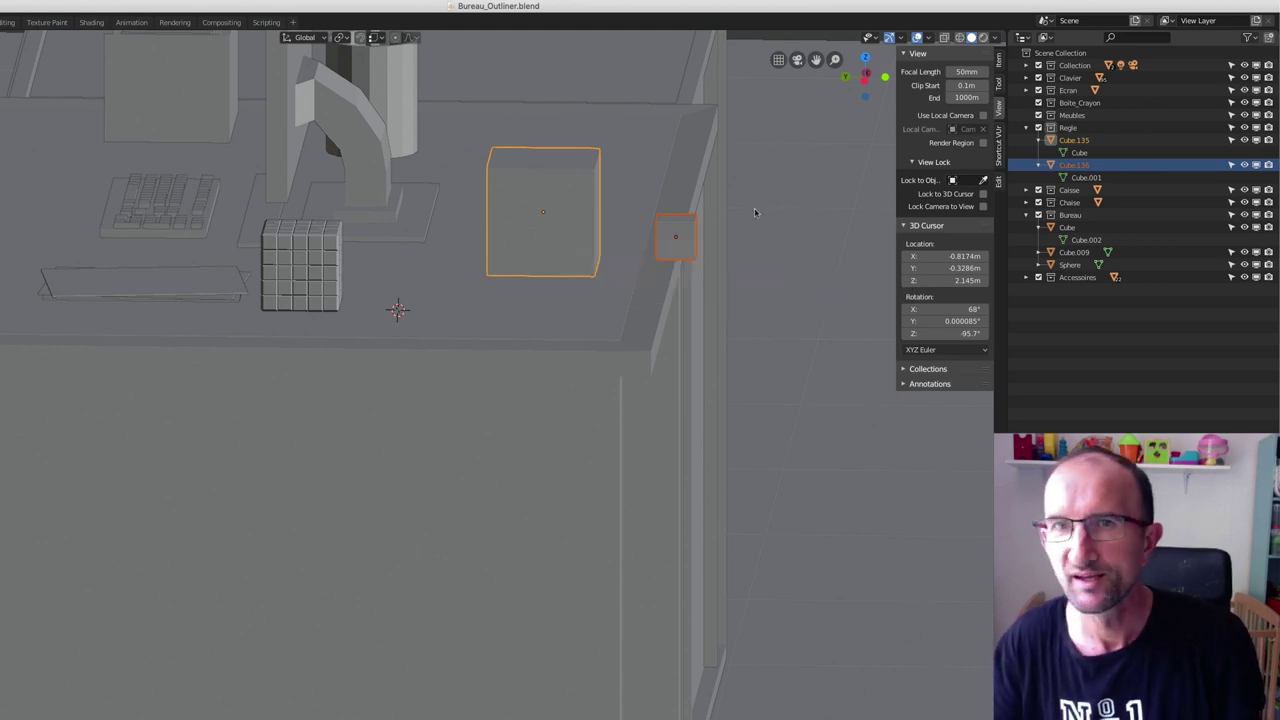
Turn off the outliner's Object Children filter, then select both cubes and open Set Parent To.
left_click(1249, 38)
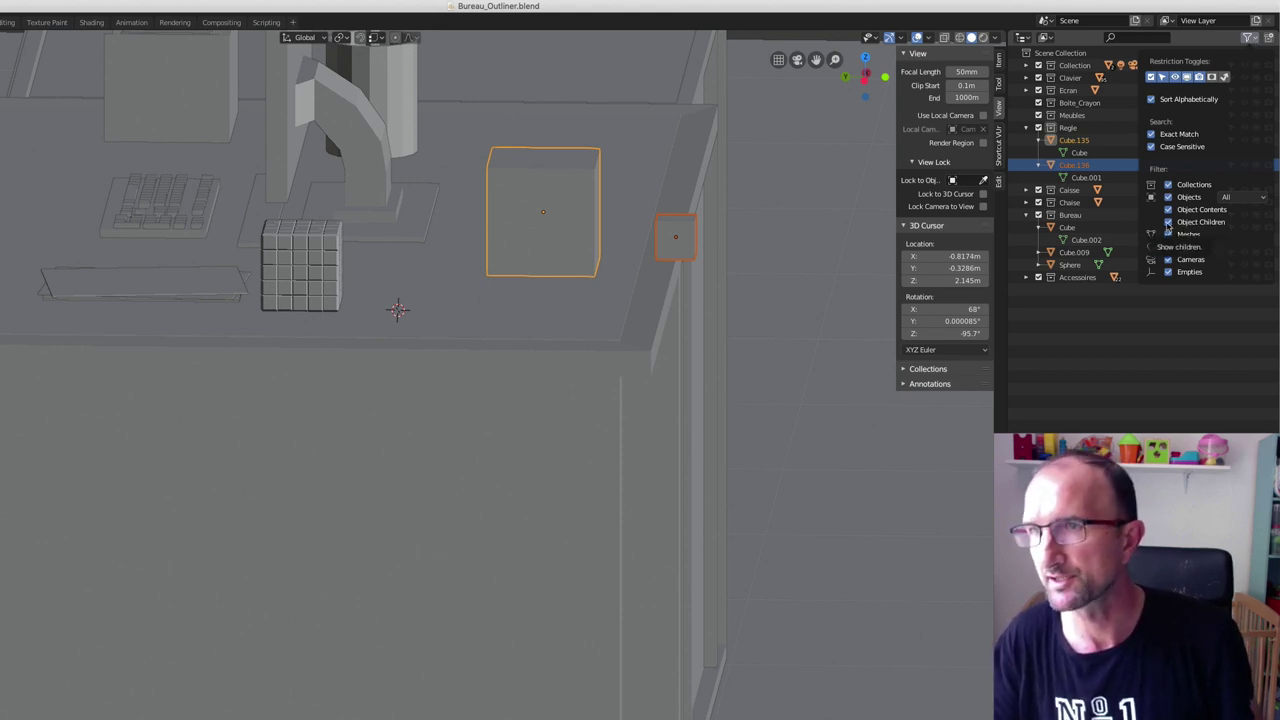
left_click(1168, 222)
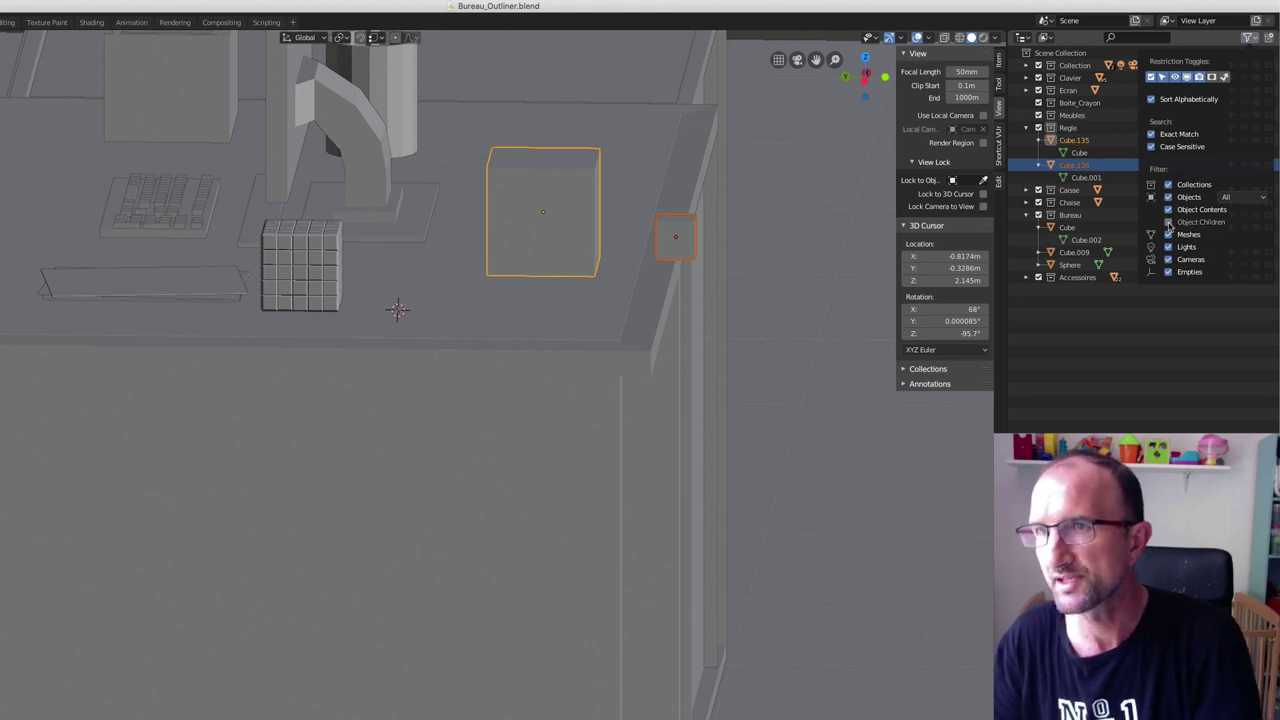
left_click(689, 244)
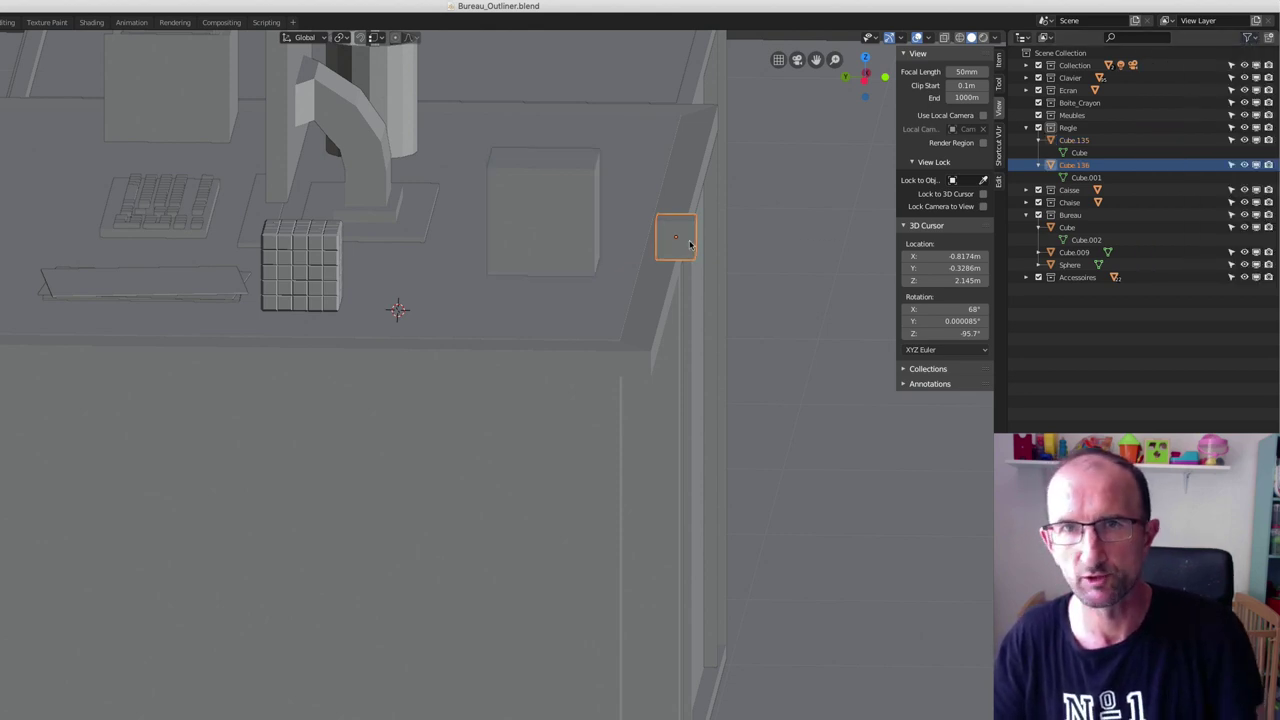
left_click(544, 230, "shift")
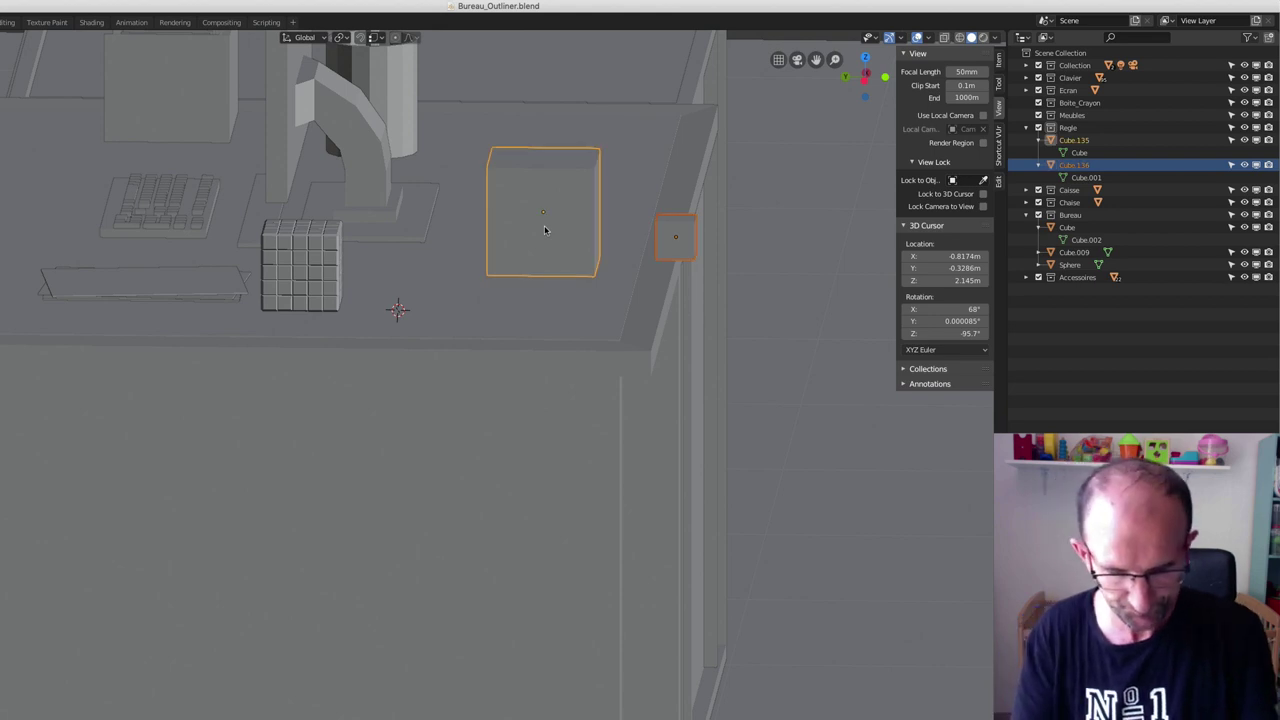
key("ctrl+p")
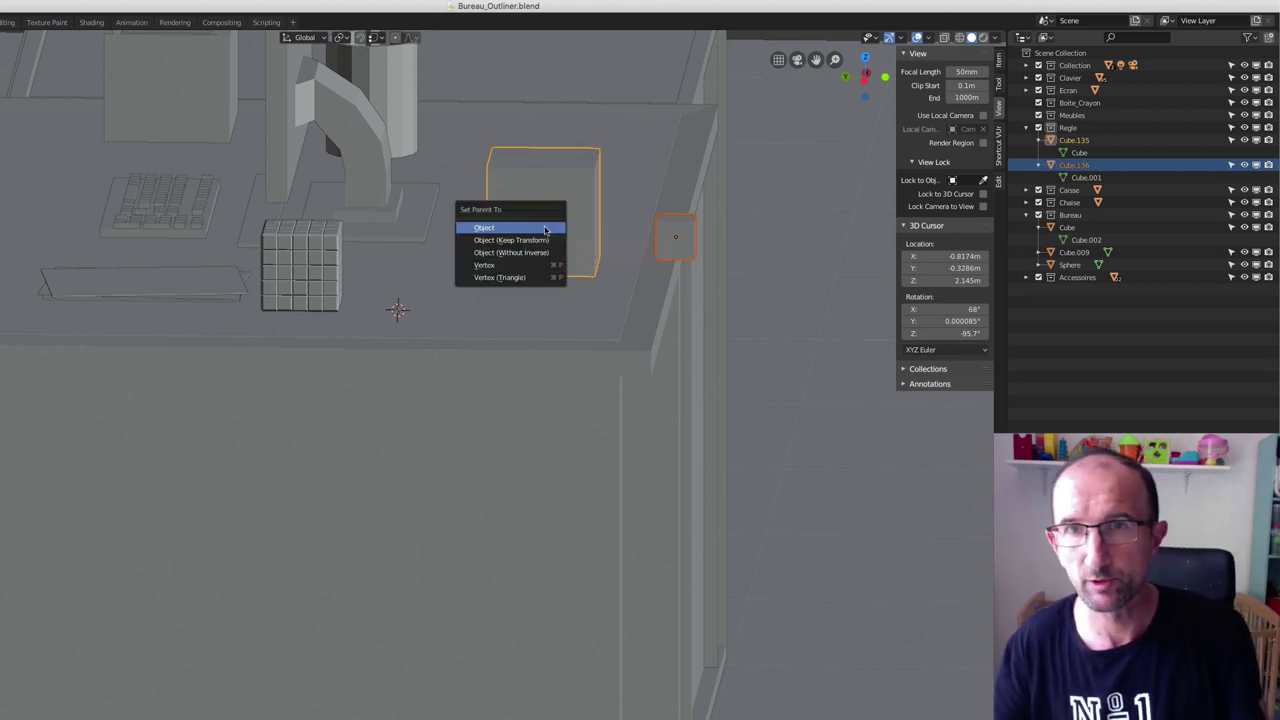
Parent Cube.136 to Cube.135 as Object and toggle the outliner's Object Children filter.
left_click(544, 228)
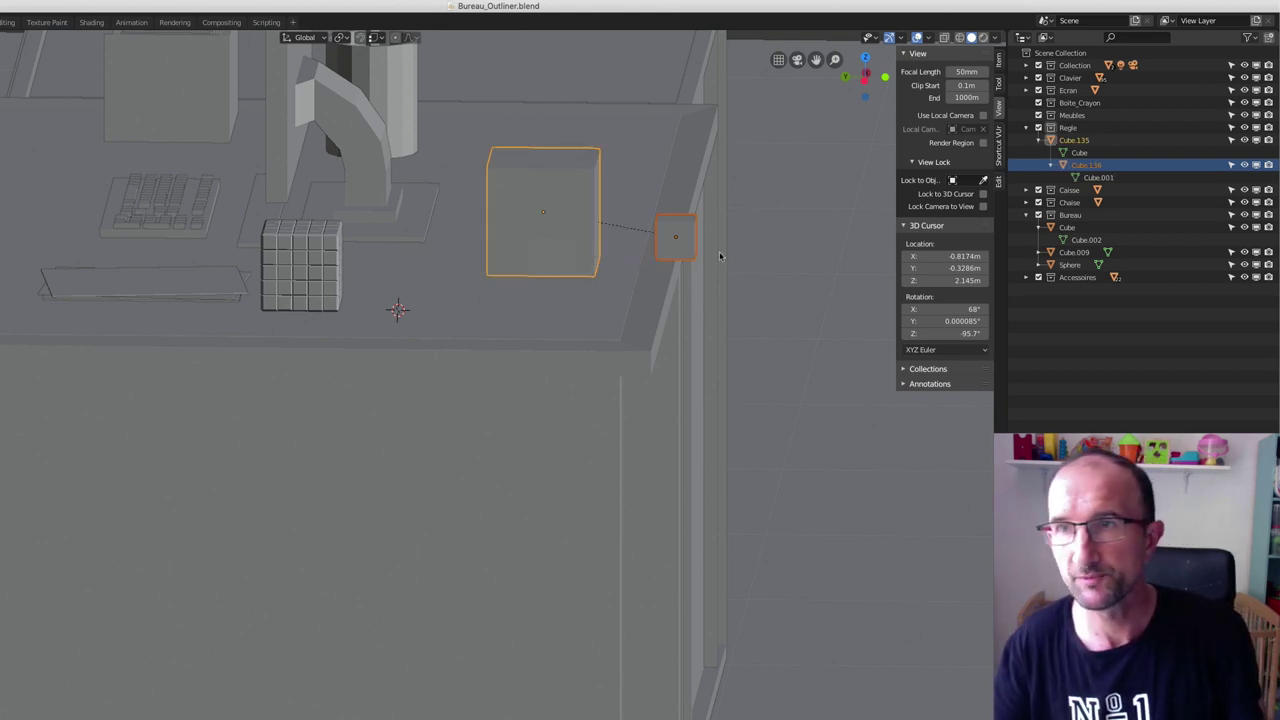
left_click(1098, 166)
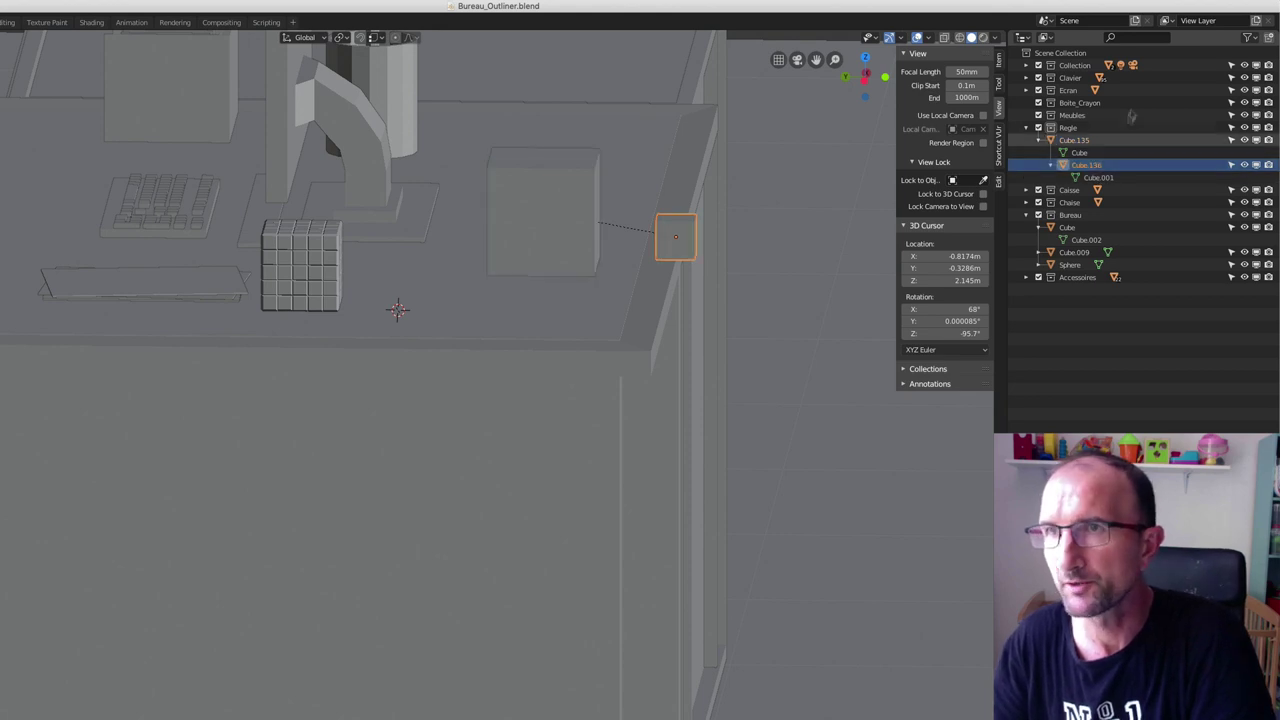
left_click(1249, 37)
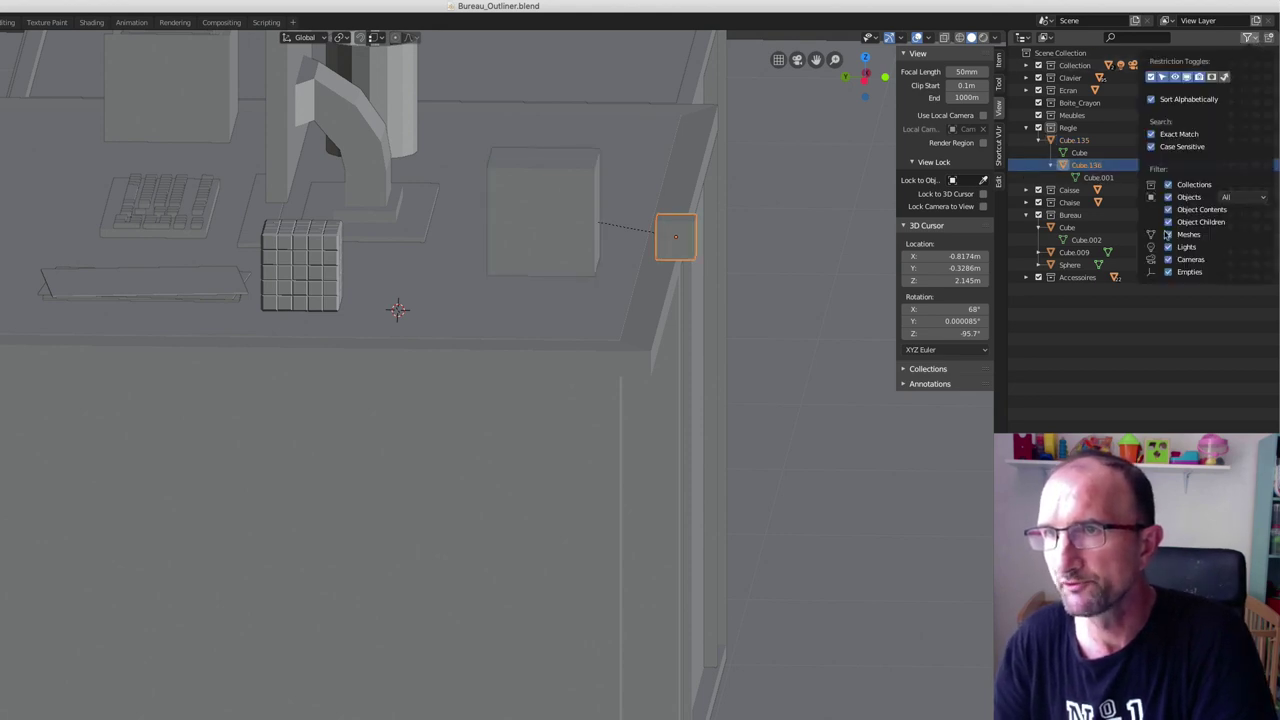
left_click(1168, 222)
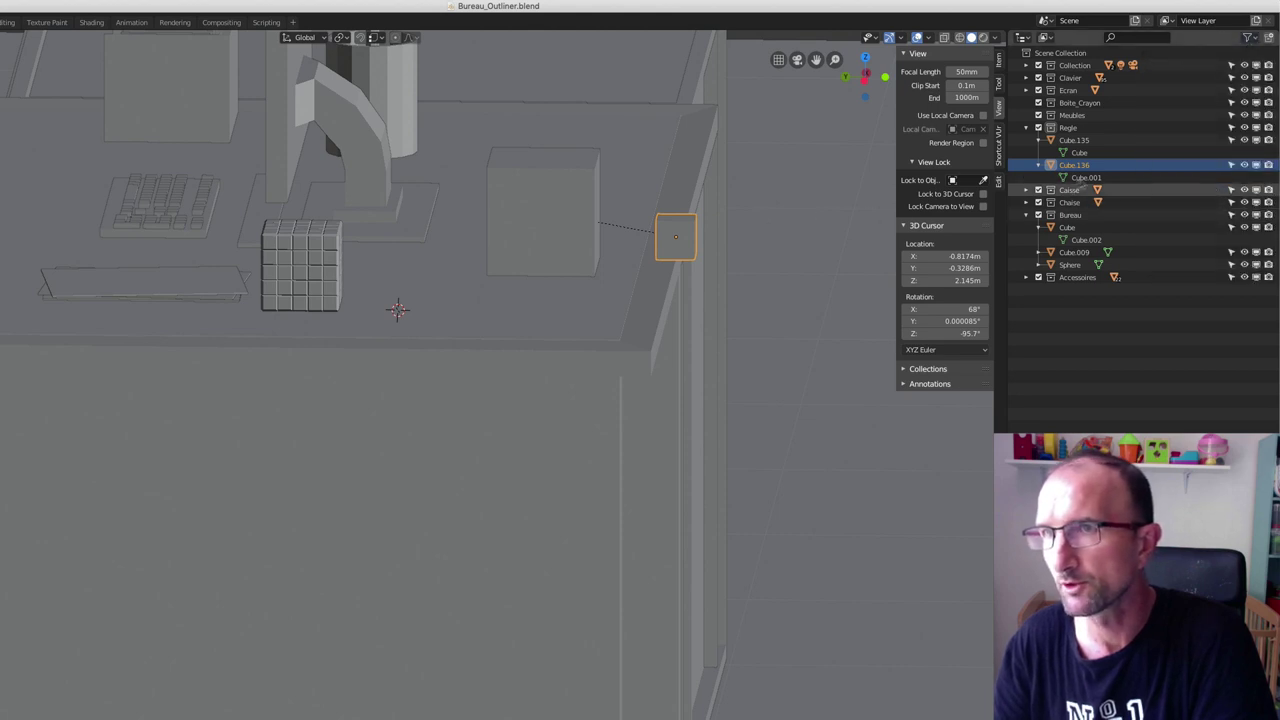
left_click(1254, 41)
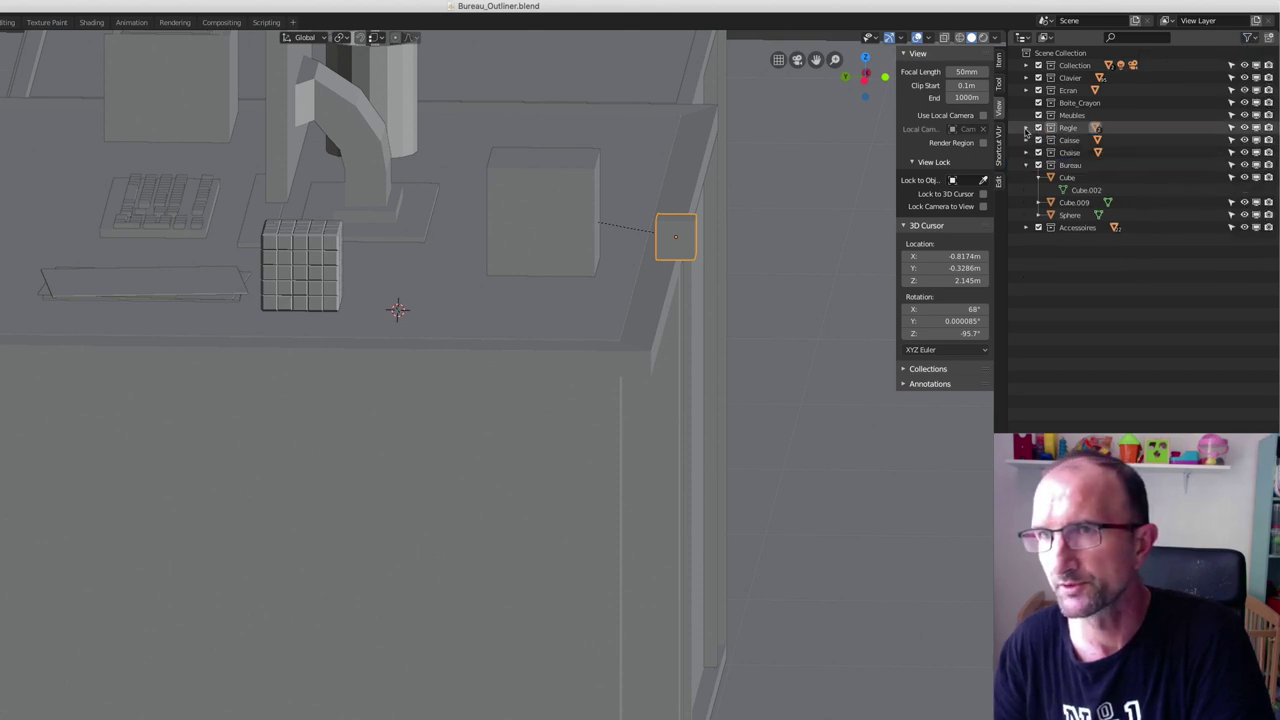
left_click(1249, 38)
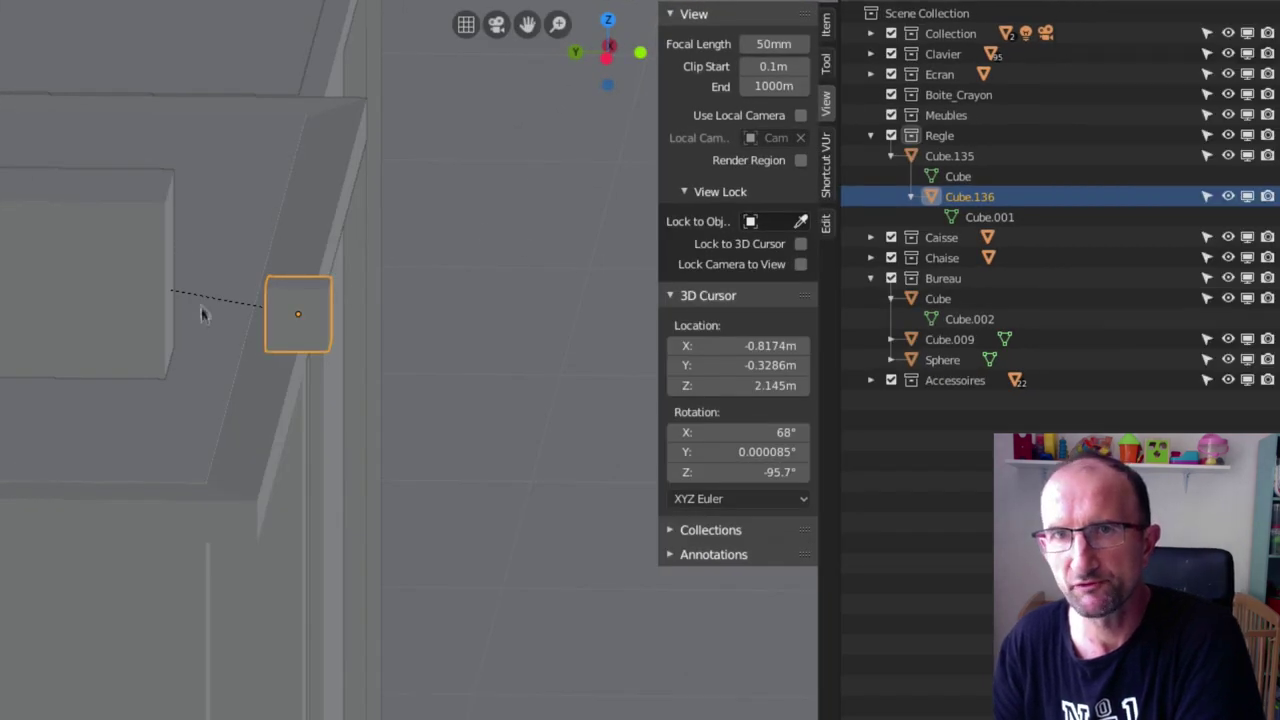
Toggle the Object Children and Meshes filters off and back on in the outliner.
left_click(1248, 5)
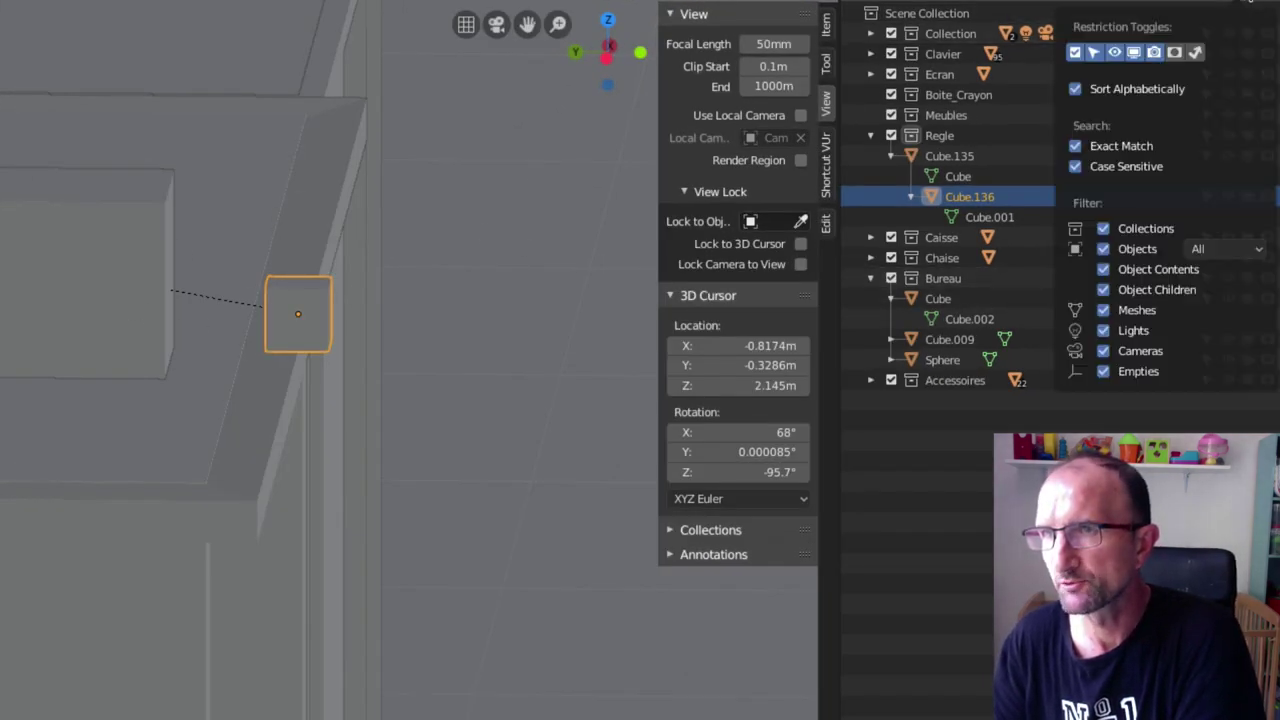
left_click(1104, 290)
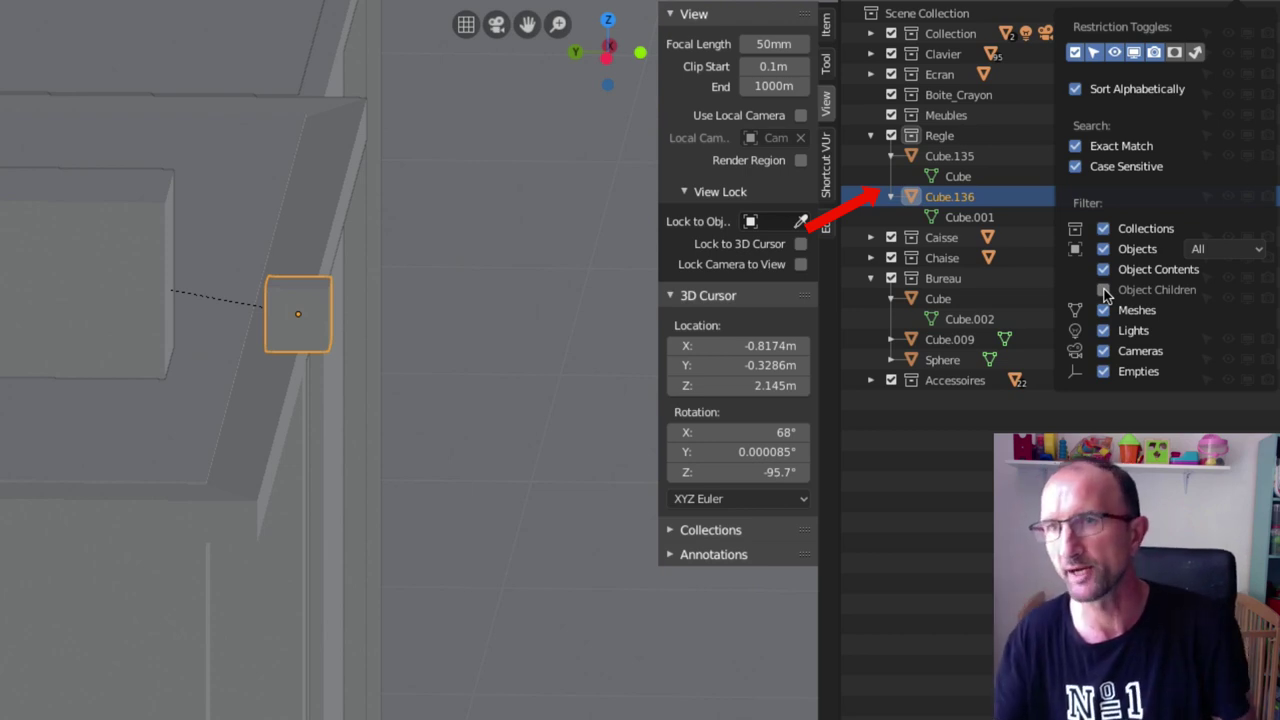
left_click(1103, 290)
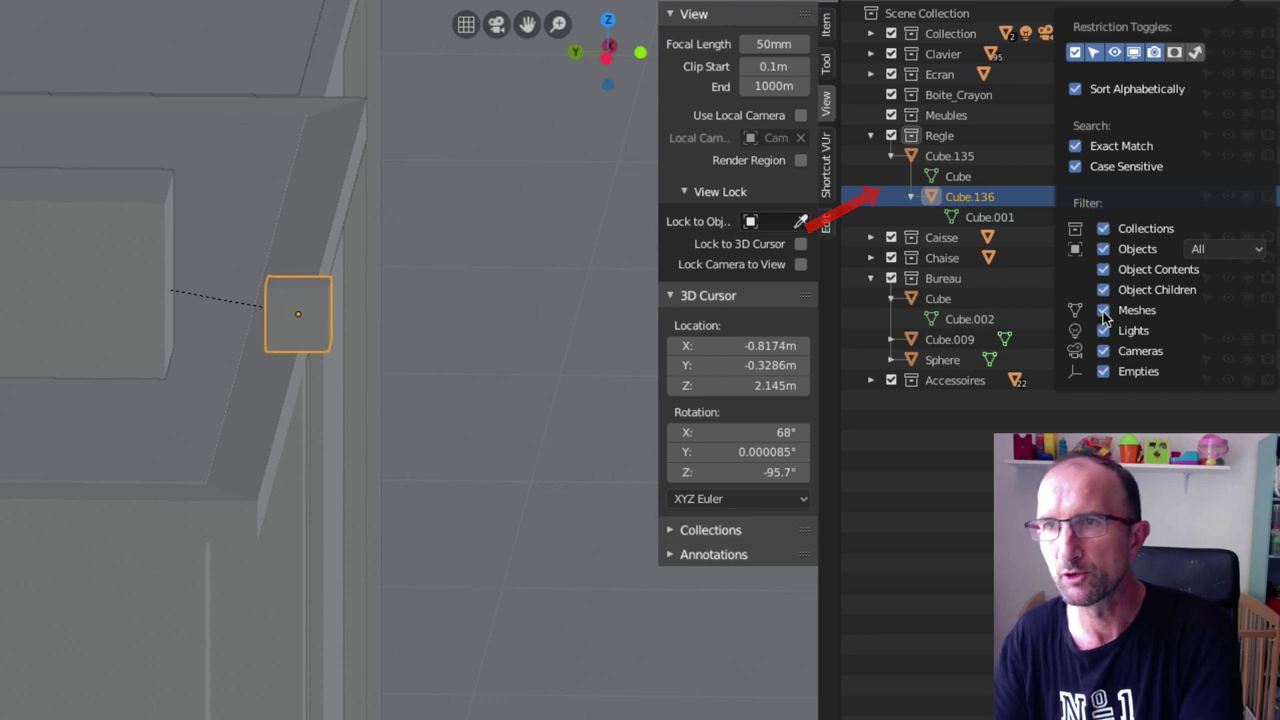
left_click(1103, 310)
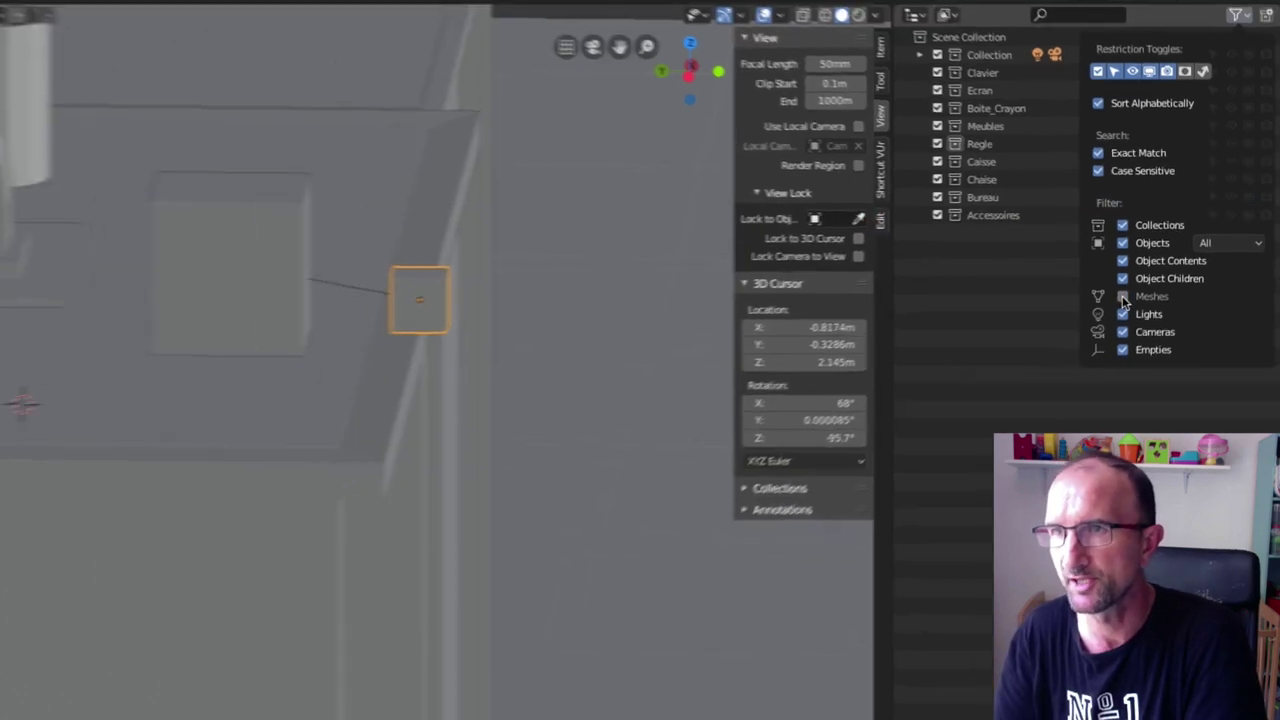
left_click(1134, 288)
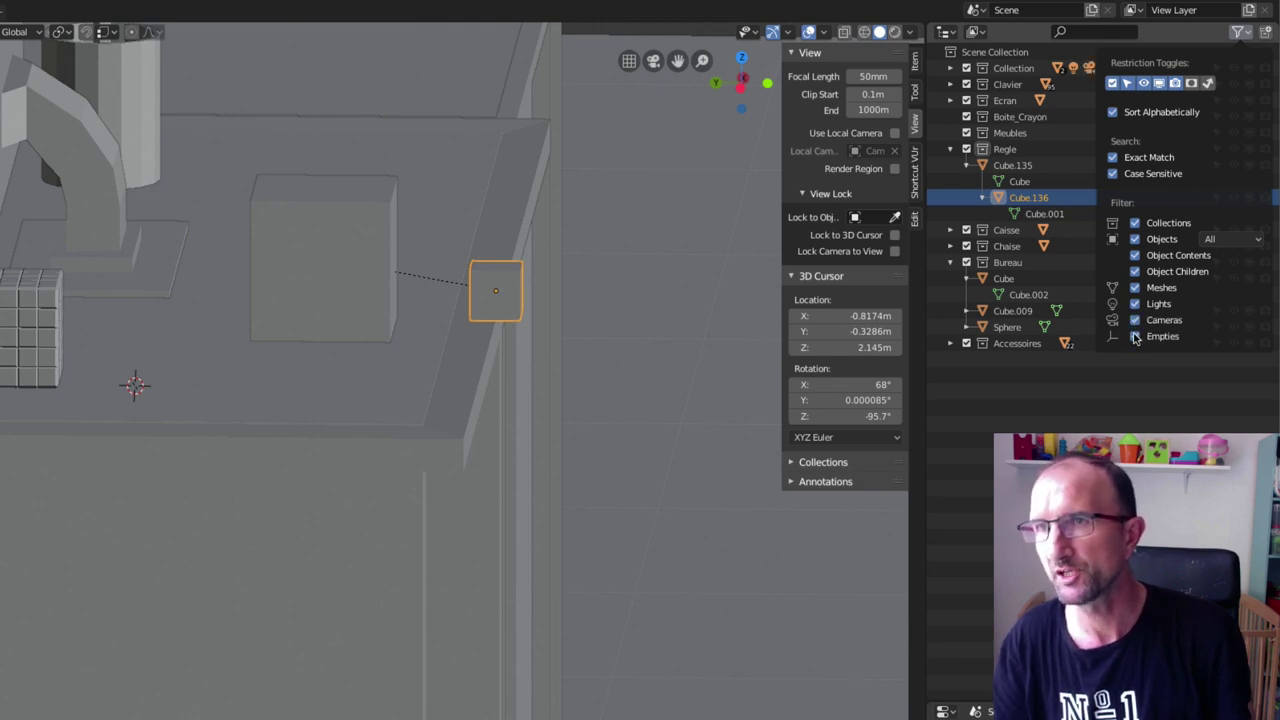
Set the outliner's Objects filter to Selected so only Cube.136 shows.
left_click_drag(1230, 239, 1168, 292)
left_click(1228, 239)
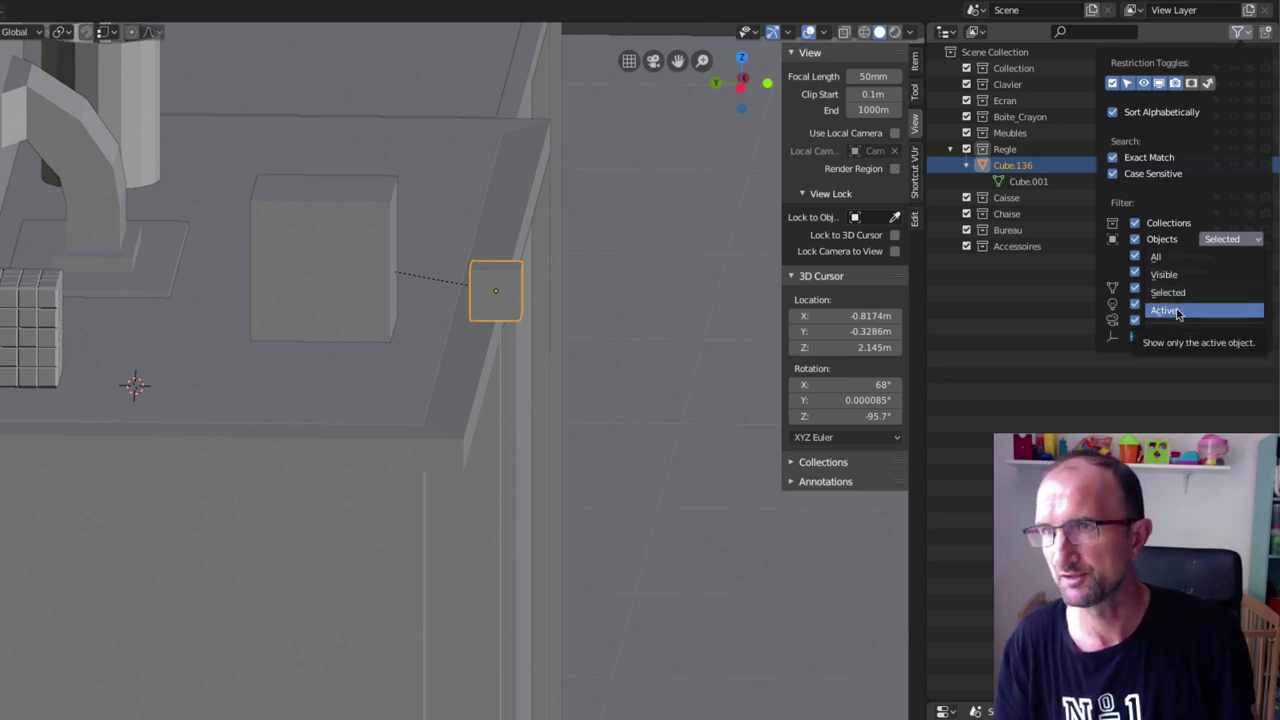
key("Escape")
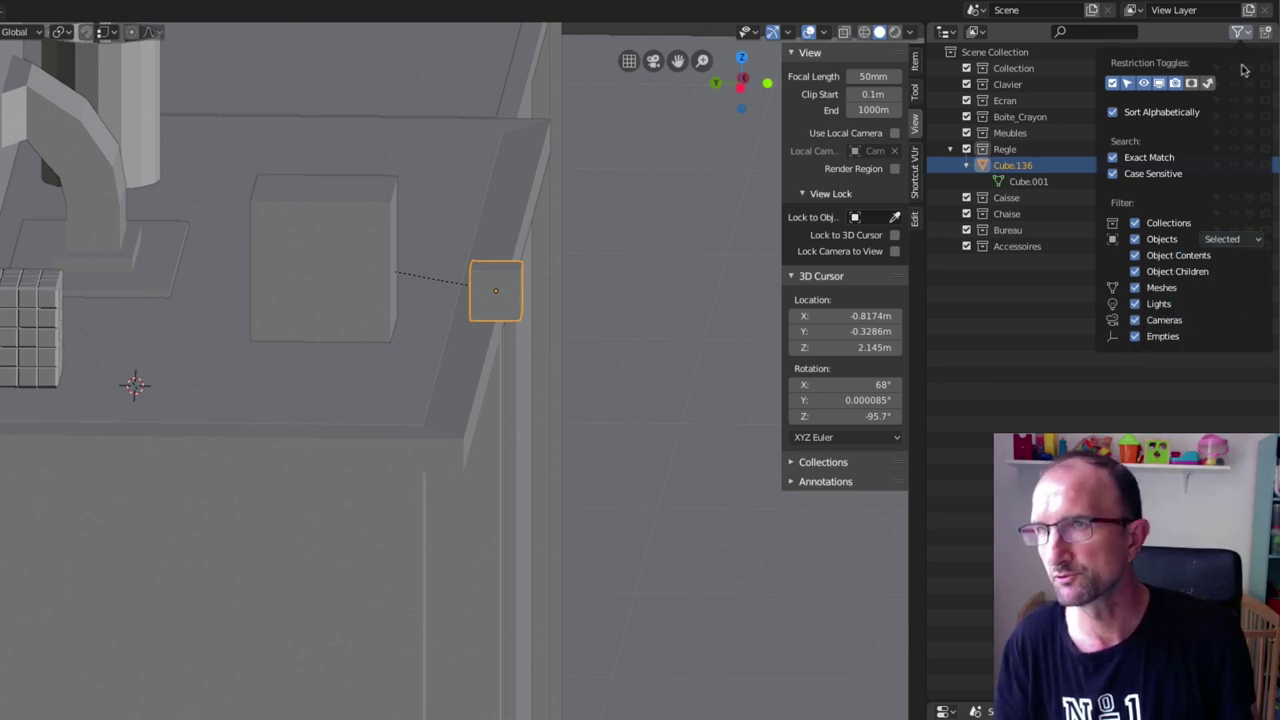
left_click(1095, 32)
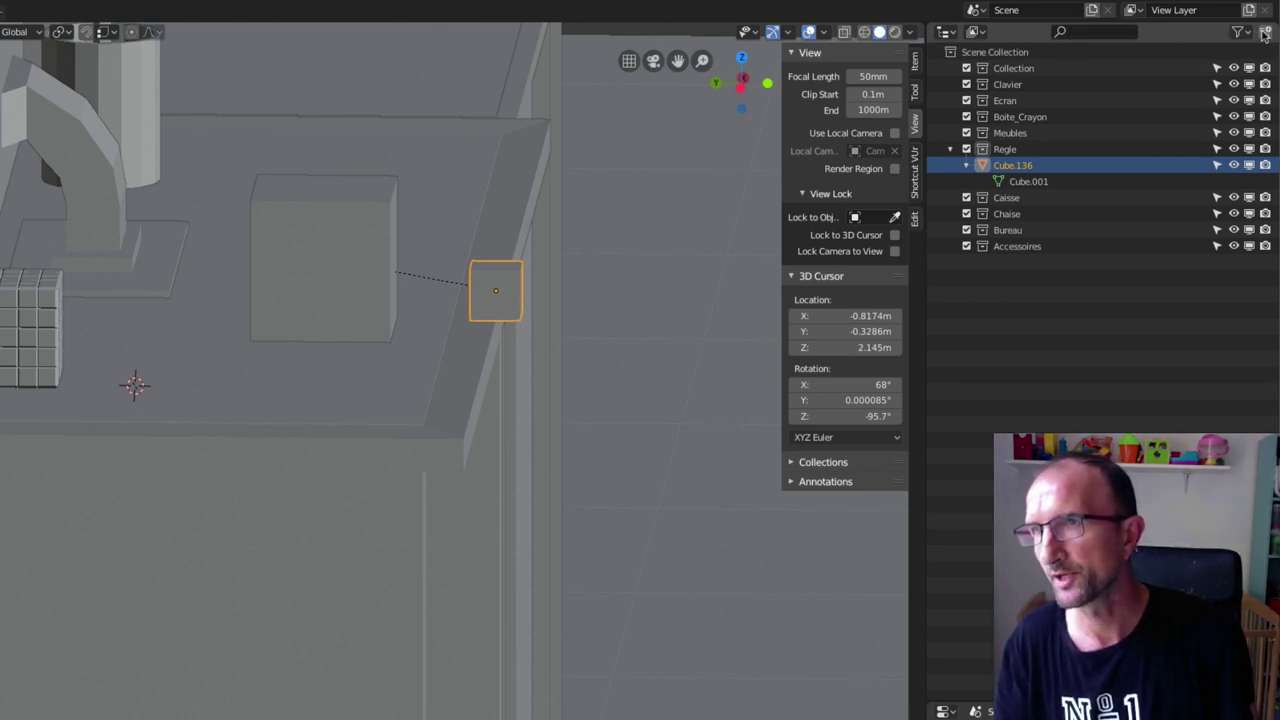
left_click(1267, 33)
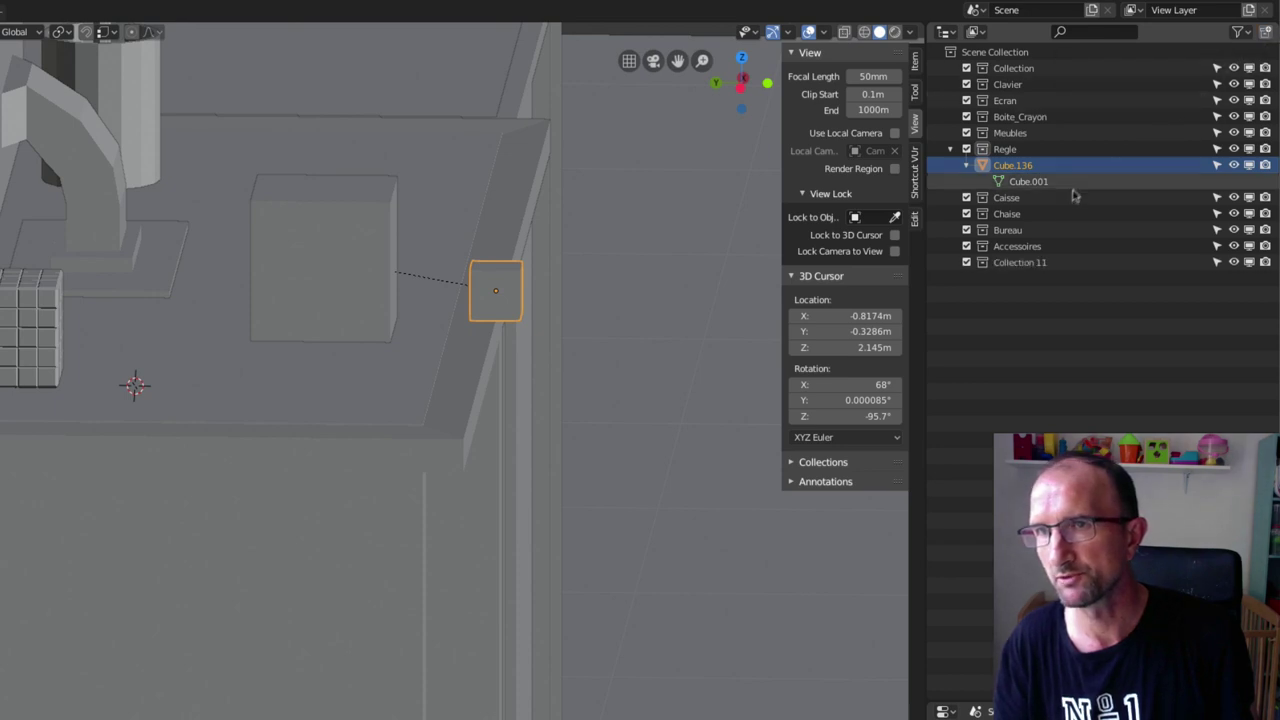
left_click(1002, 262)
right_click(1002, 263)
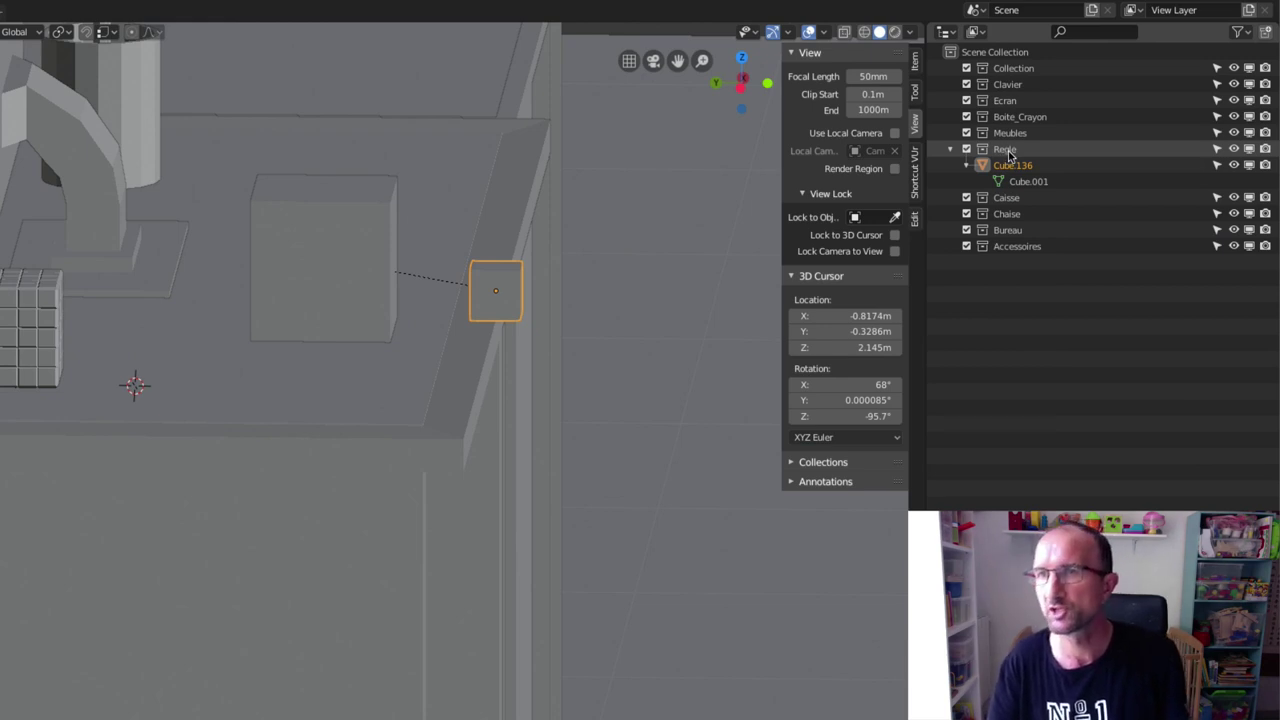
Select the Regle collection and double-click Cube.136 to edit its name.
left_click(1006, 149)
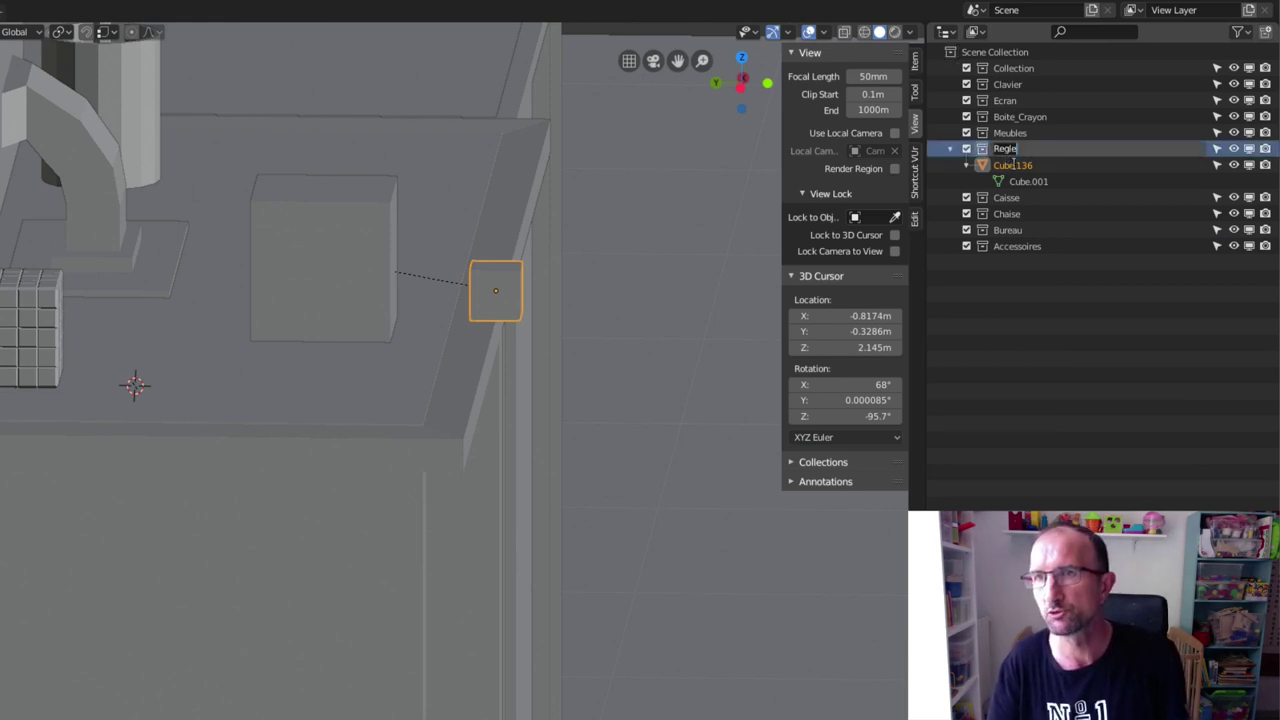
double_click(1013, 166)
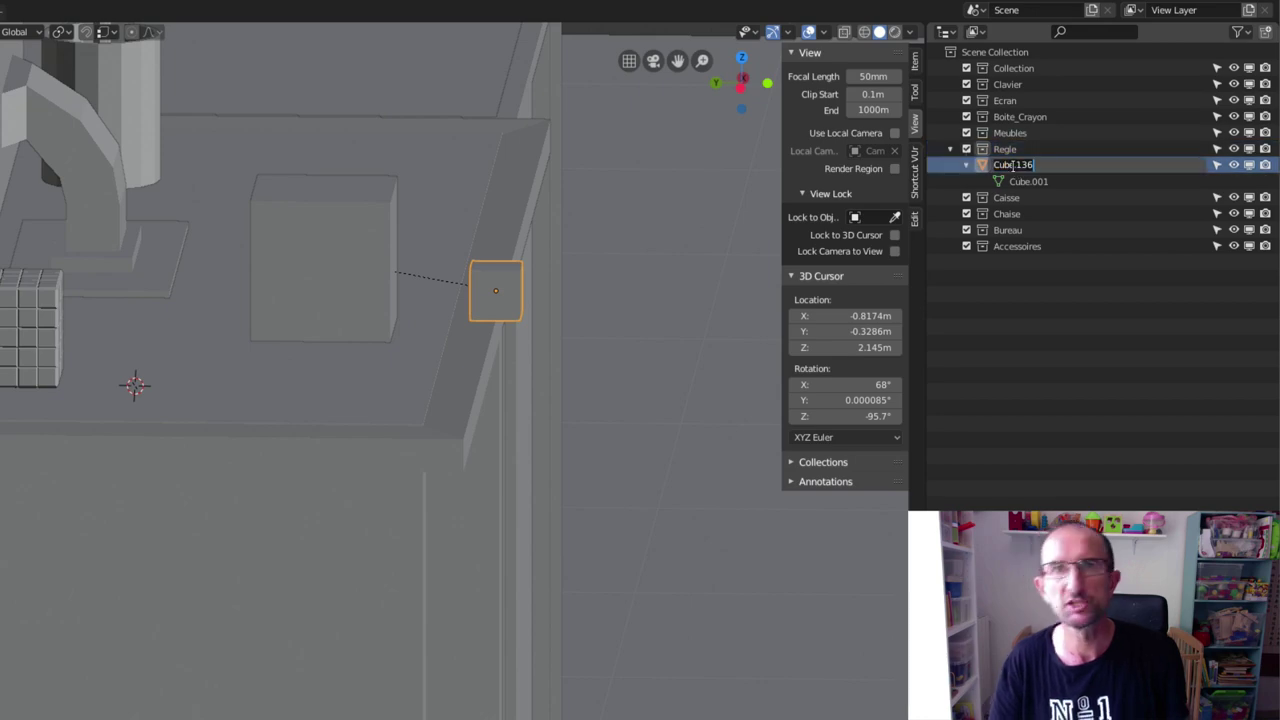